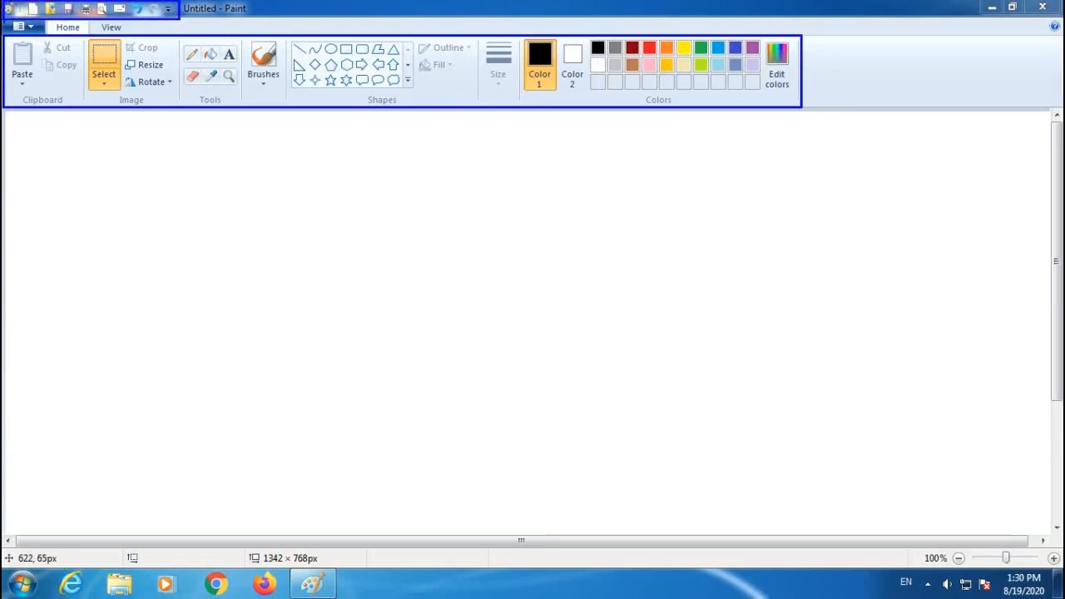
Start a new picture without saving changes to the current one.
left_click(35, 10)
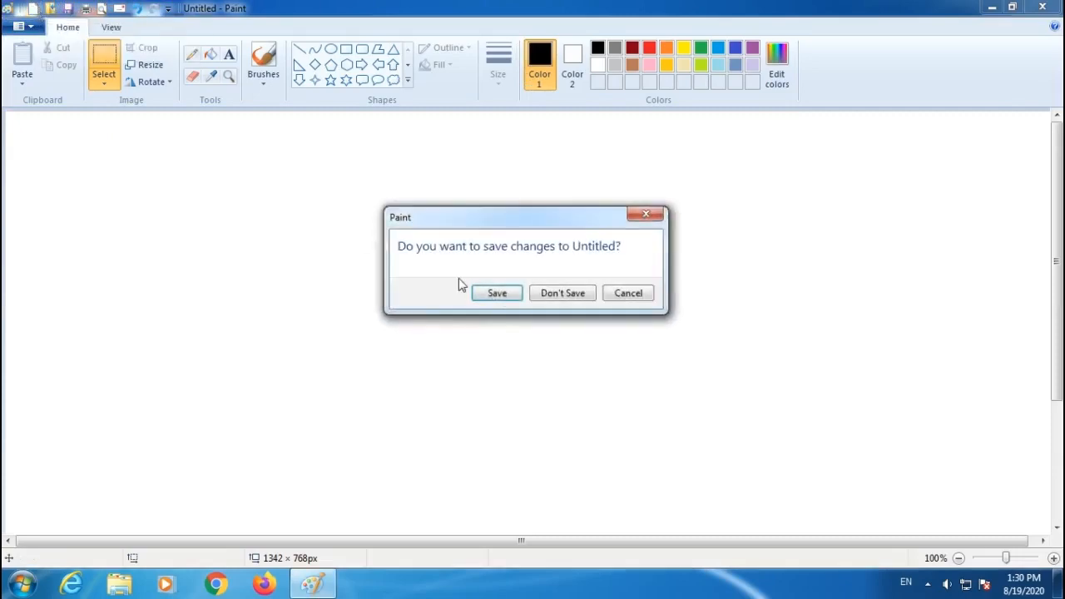
left_click(557, 295)
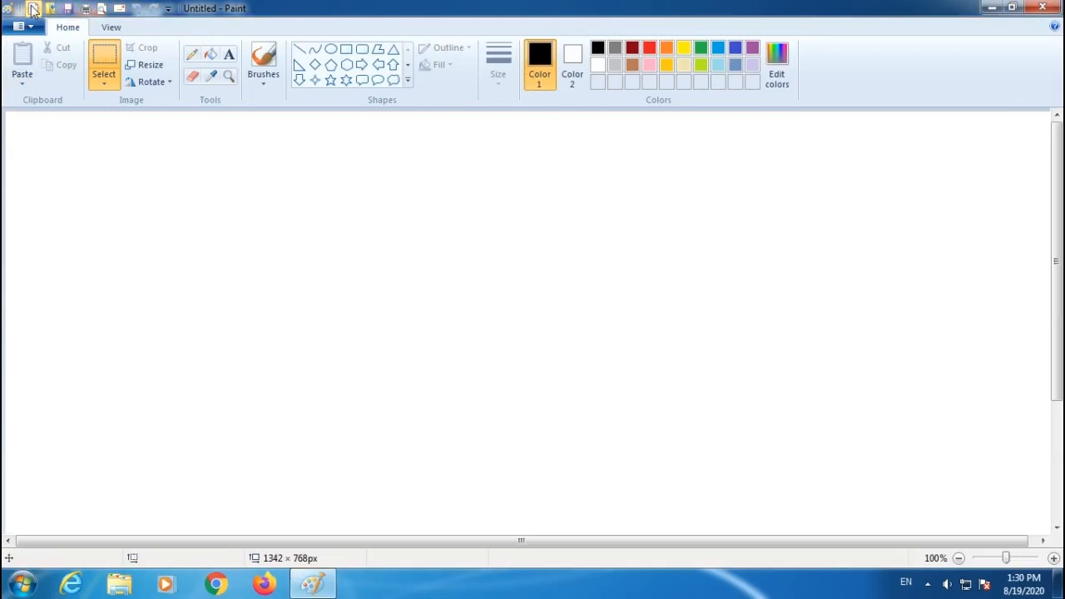
Draw a circle about 216 × 229 px with the Oval tool.
left_click(331, 50)
left_click_drag(395, 197, 564, 376)
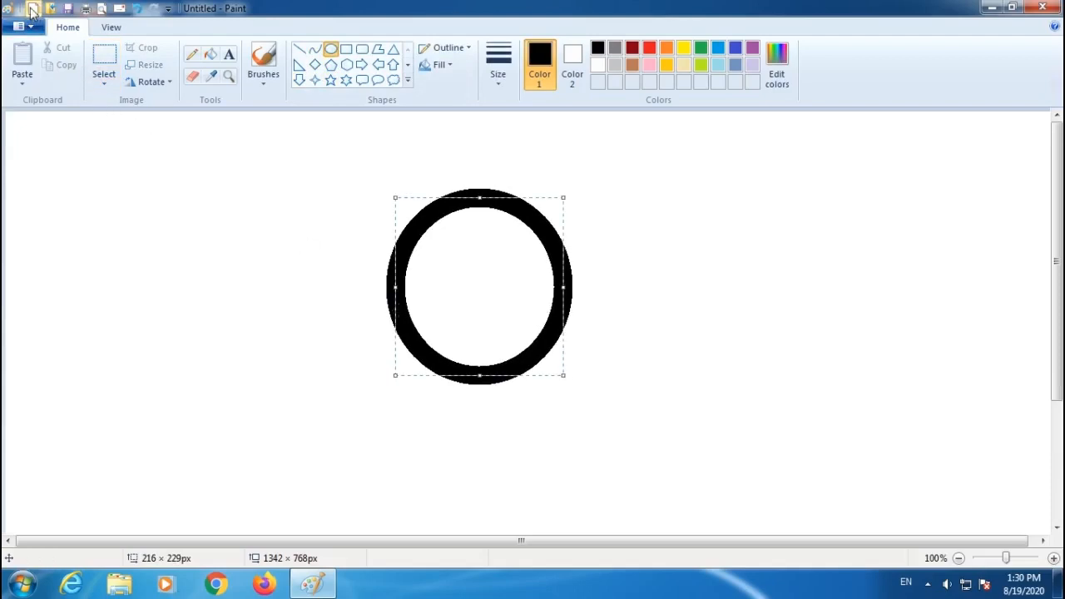
Start another new picture, discarding the circle without saving.
left_click(32, 10)
left_click_drag(531, 225, 233, 230)
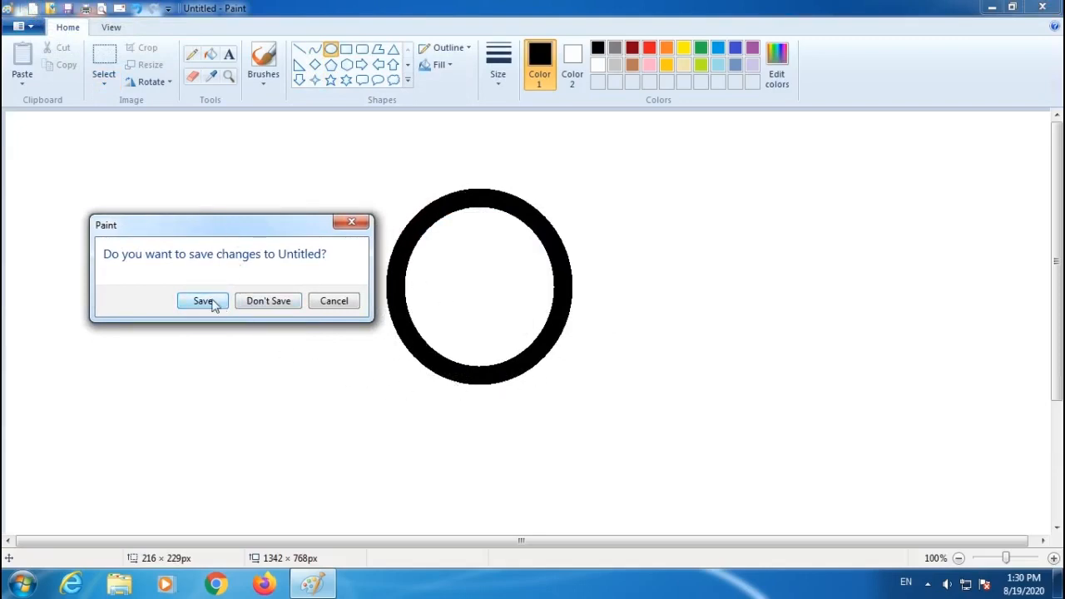
left_click(262, 308)
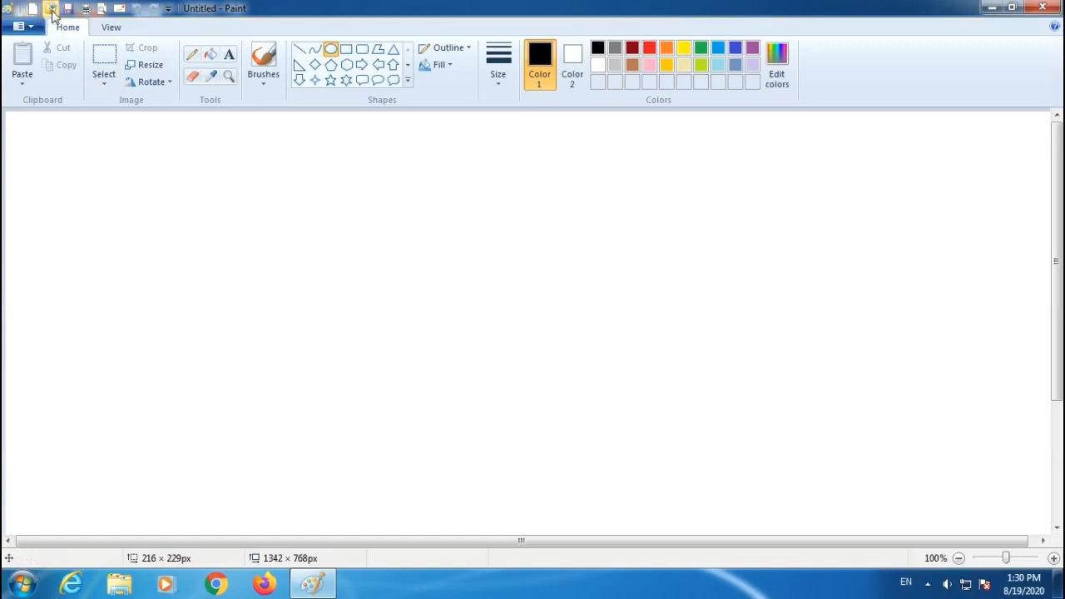
Open the arrow image from the Om folder on New Volume (D:), then start a new blank picture.
left_click(51, 11)
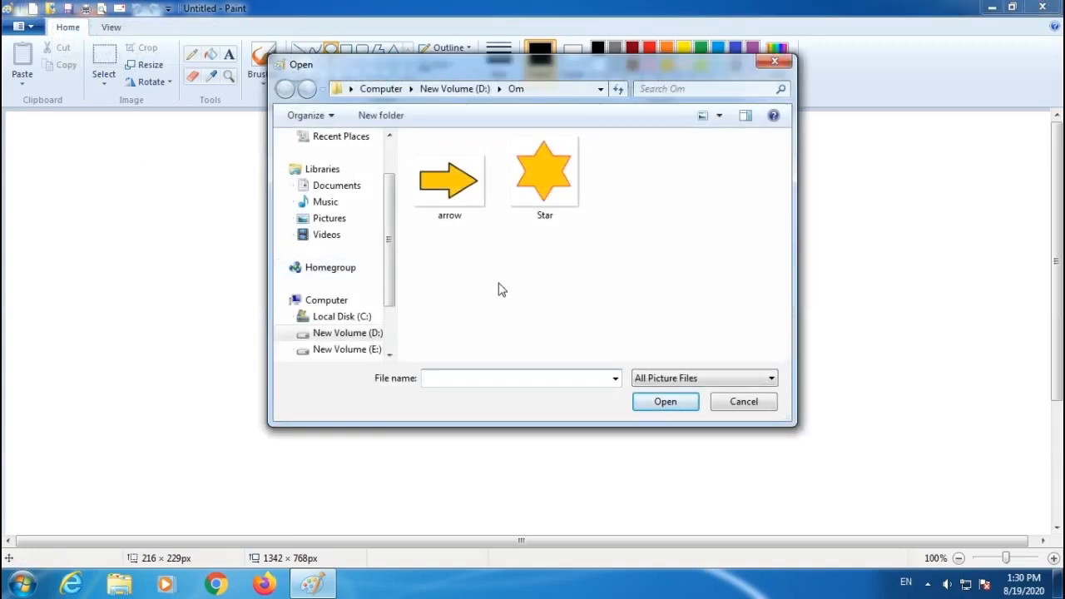
left_click(450, 190)
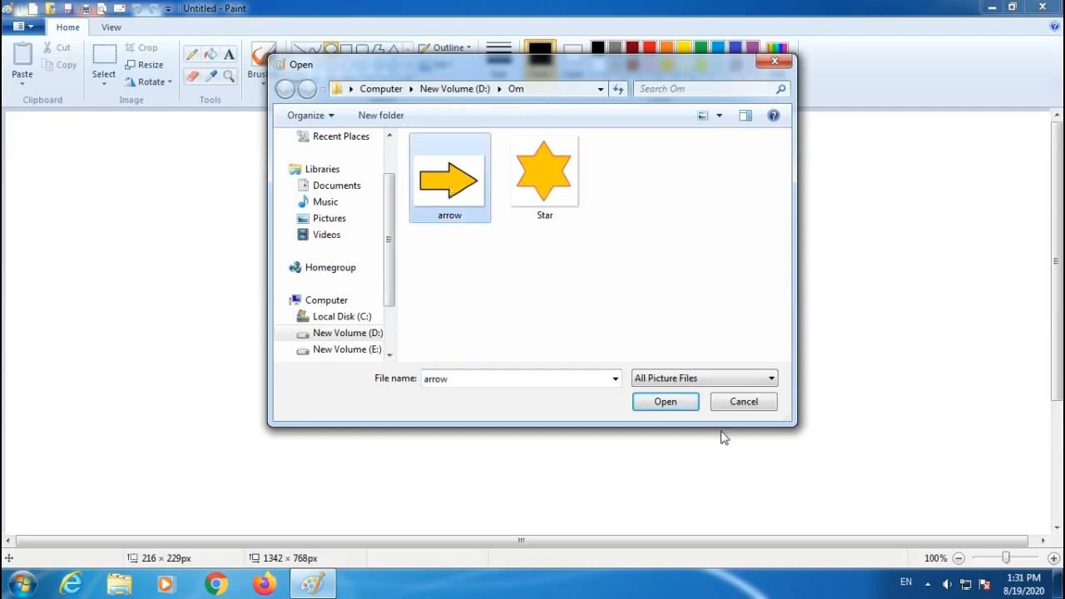
left_click(658, 404)
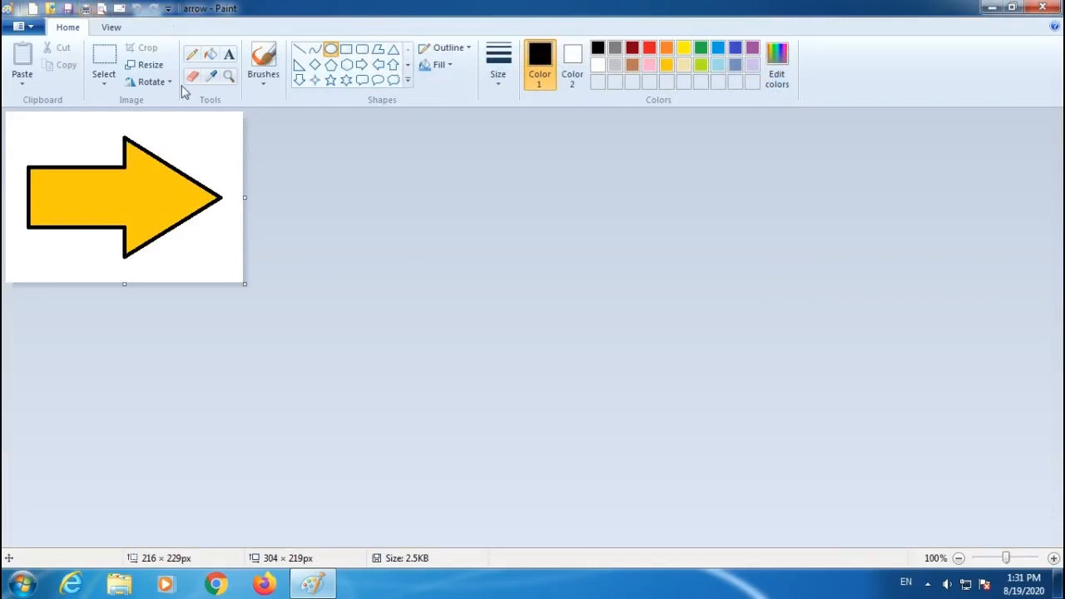
left_click(34, 10)
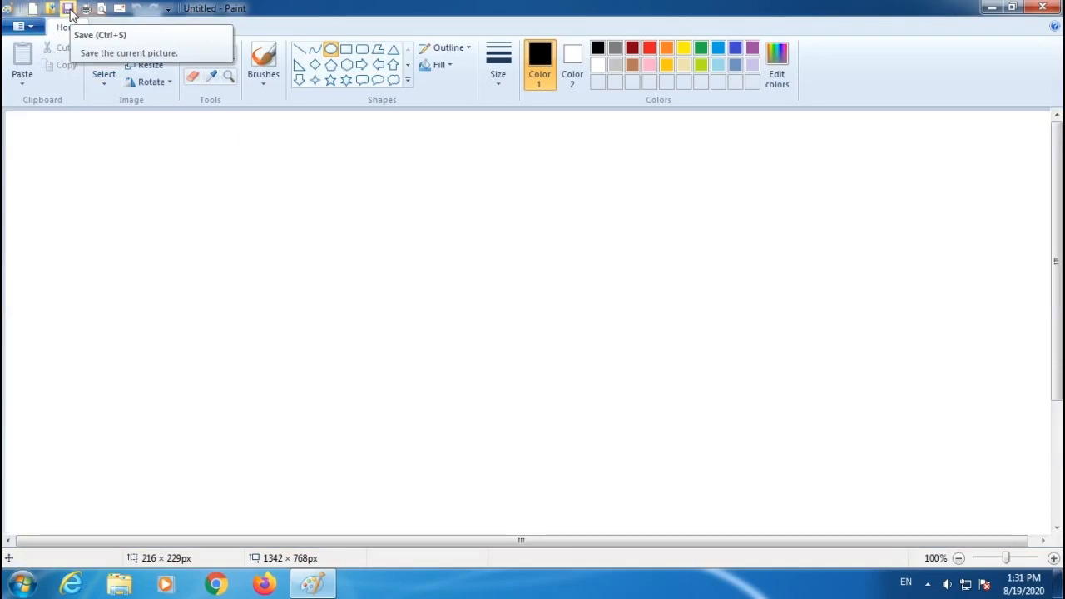
left_click(69, 9)
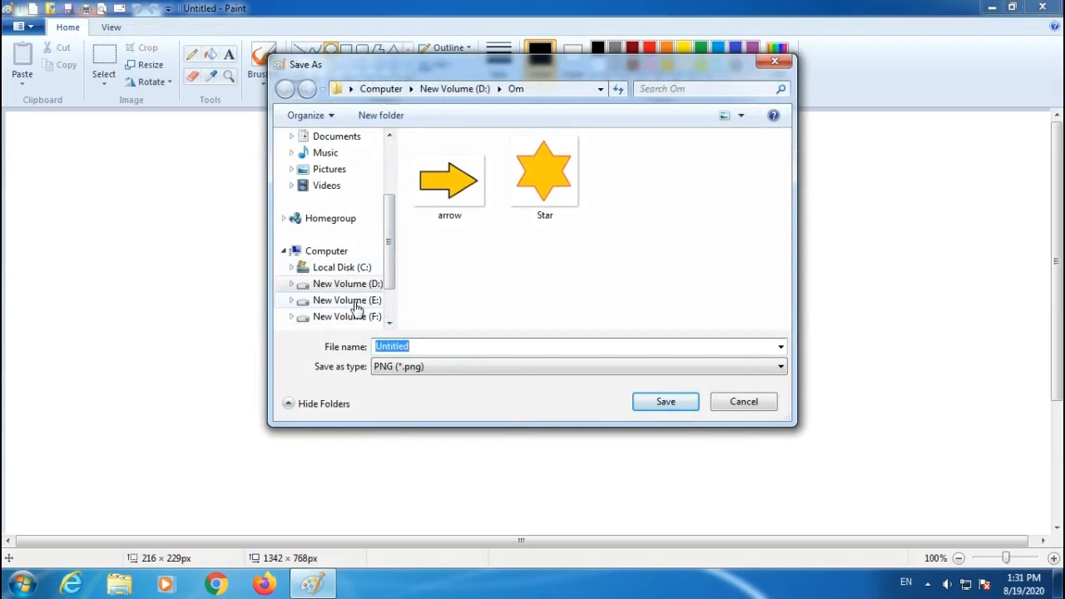
left_click(428, 347)
left_click_drag(428, 347, 371, 348)
left_click(740, 407)
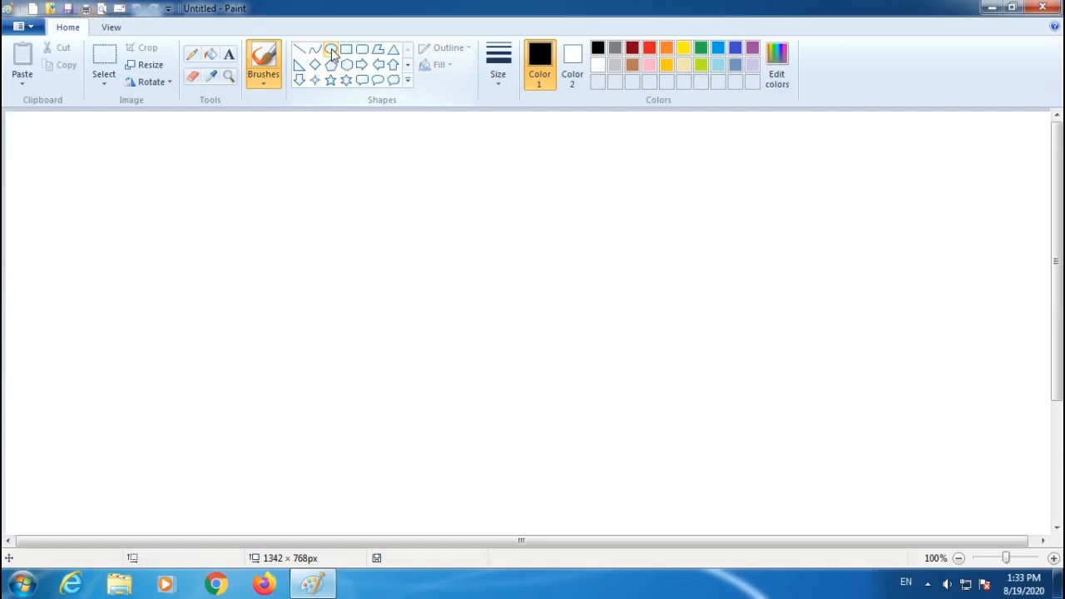
Draw a circle about 113 × 113 px with the Oval tool and increase its outline thickness to the maximum.
left_click(330, 50)
left_click_drag(200, 380, 307, 466)
key("ctrl+plus")
key("ctrl+plus")
key("ctrl+plus")
key("ctrl+plus")
key("ctrl+plus")
key("ctrl+plus")
key("ctrl+plus")
key("ctrl+plus")
key("ctrl+plus")
key("ctrl+plus")
key("ctrl+plus")
key("ctrl+plus")
key("ctrl+plus")
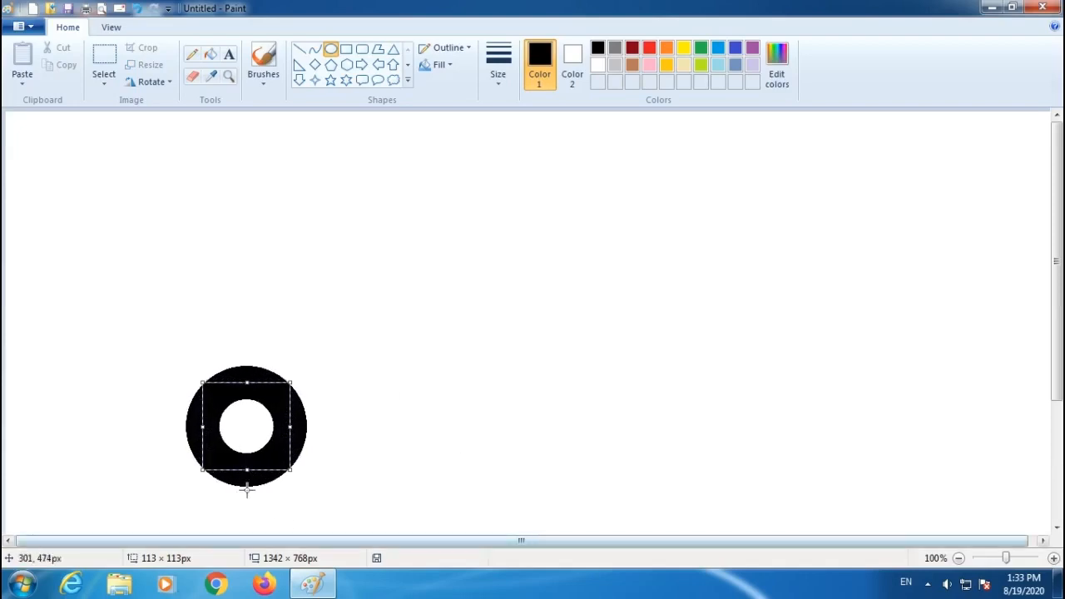
Change the circle's outline style to Crayon.
left_click(466, 50)
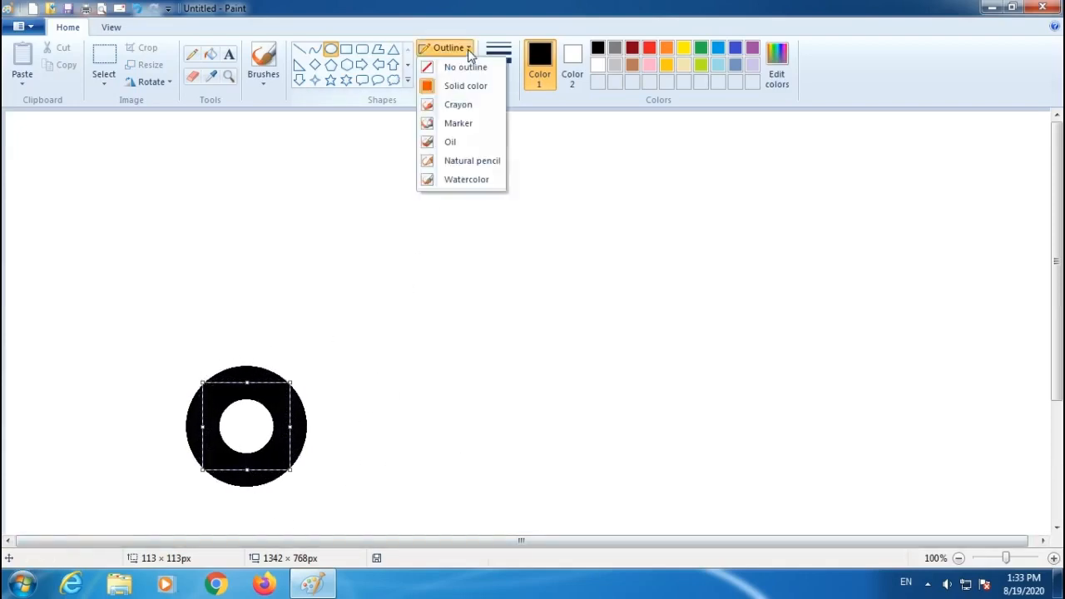
left_click(453, 108)
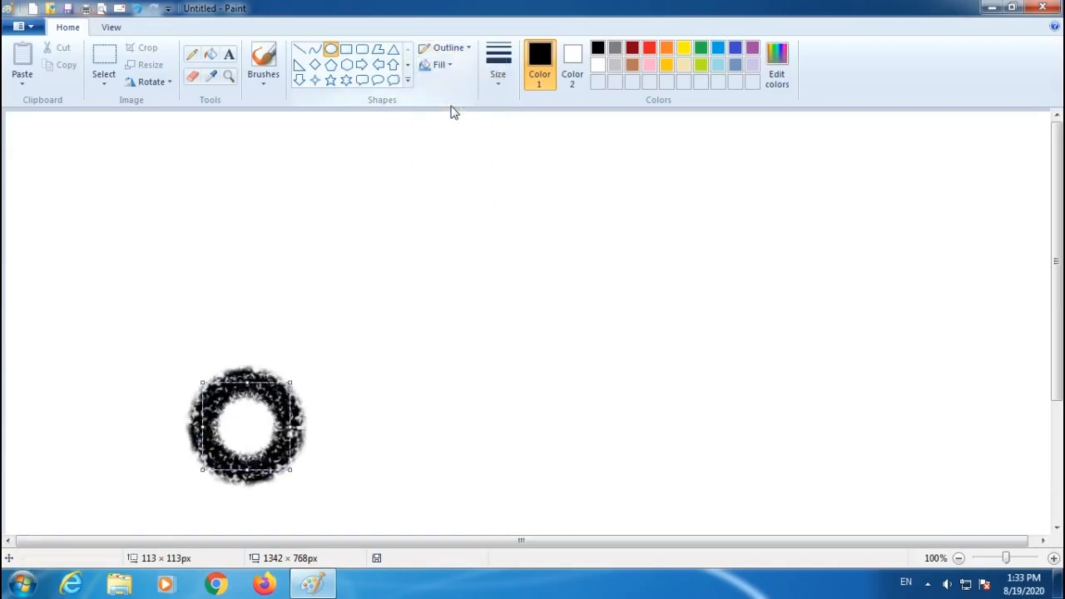
Select the circle and duplicate it to the right as a second wheel.
left_click(104, 57)
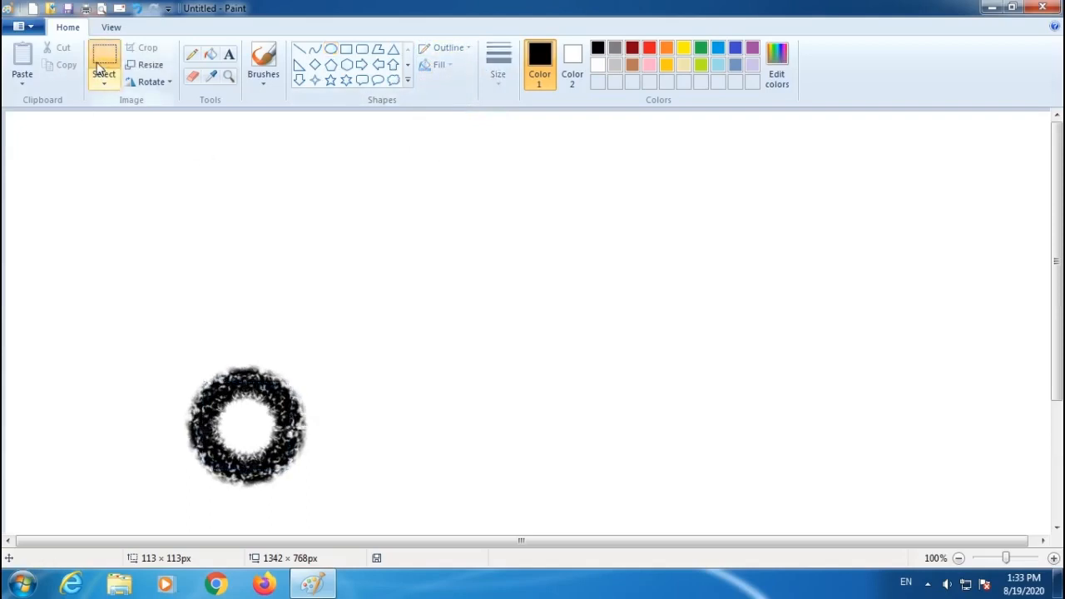
left_click_drag(165, 331, 333, 504)
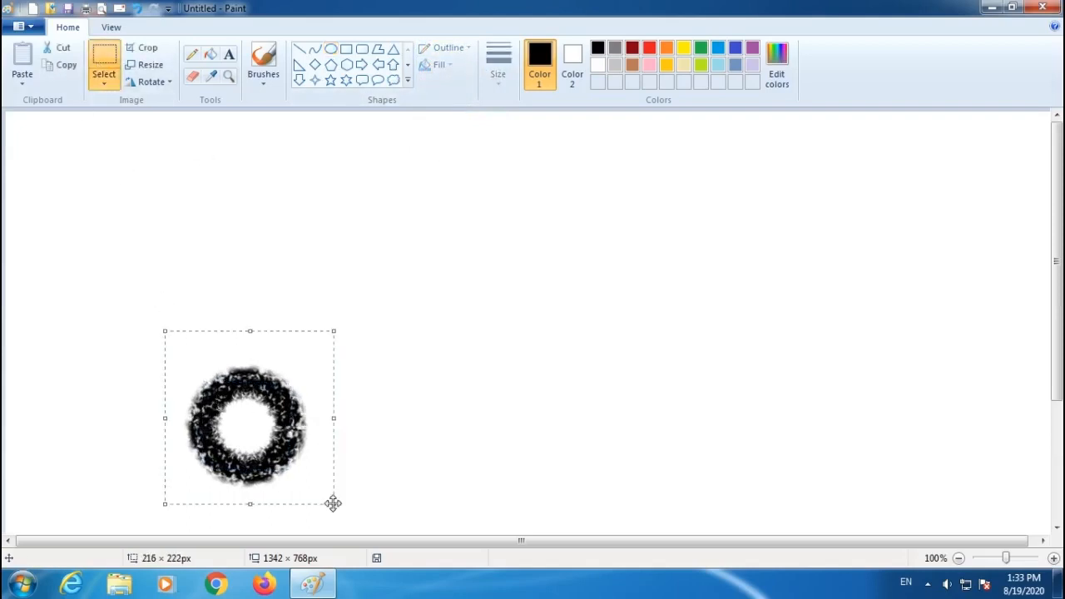
left_click_drag(247, 425, 661, 433)
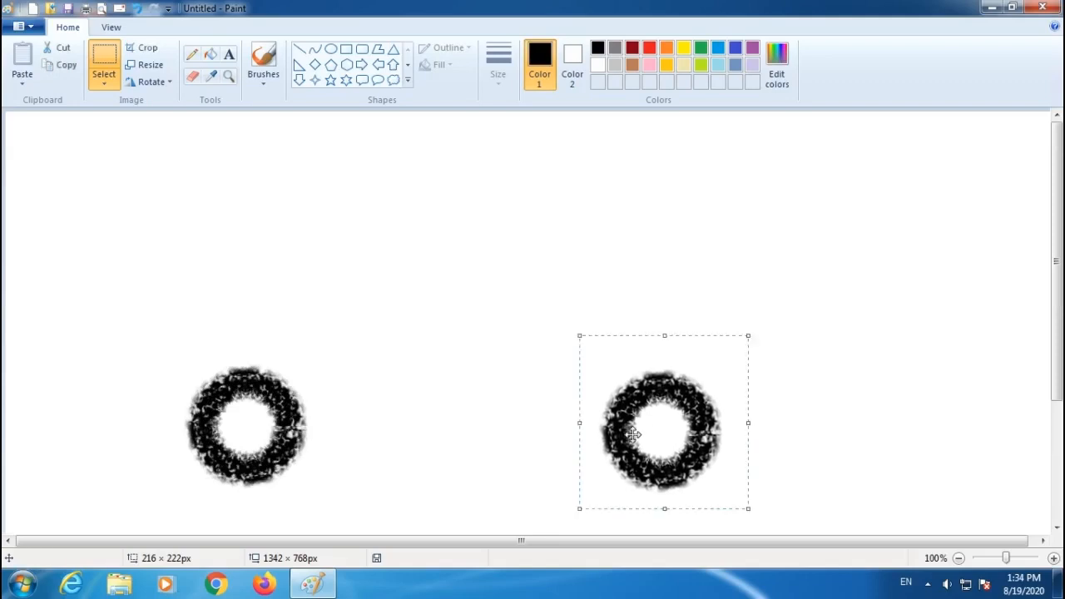
Select the left wheel and move it slightly to the right.
left_click_drag(143, 344, 349, 497)
left_click_drag(257, 433, 387, 437)
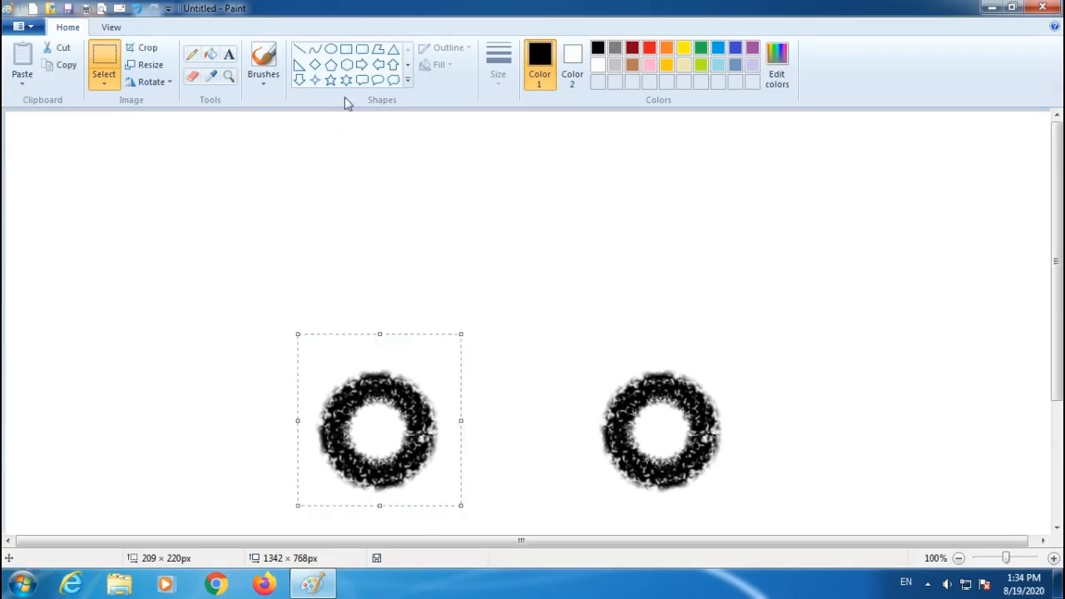
With the Line tool in solid colour and a thicker size, draw the car's bottom lines beside and between the wheels.
left_click(300, 50)
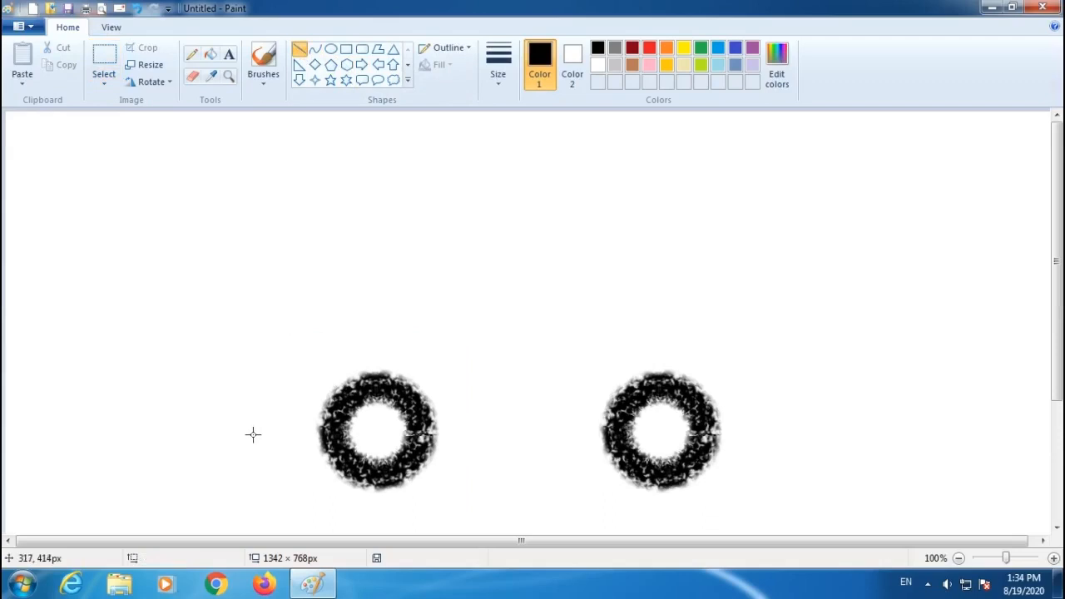
left_click_drag(253, 433, 312, 432)
left_click(463, 49)
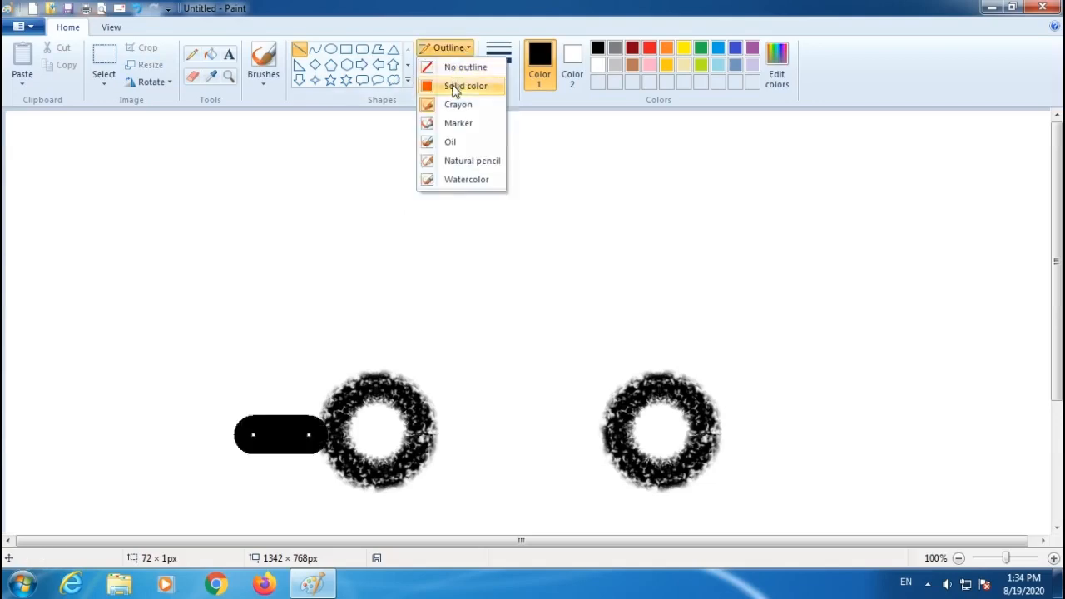
left_click(457, 86)
left_click(491, 82)
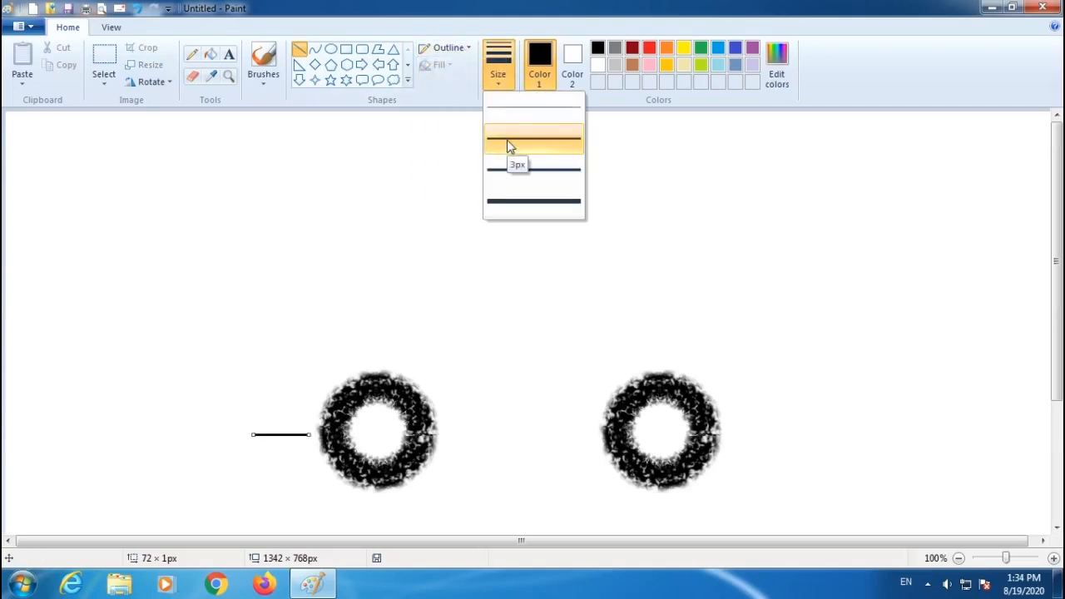
left_click(514, 176)
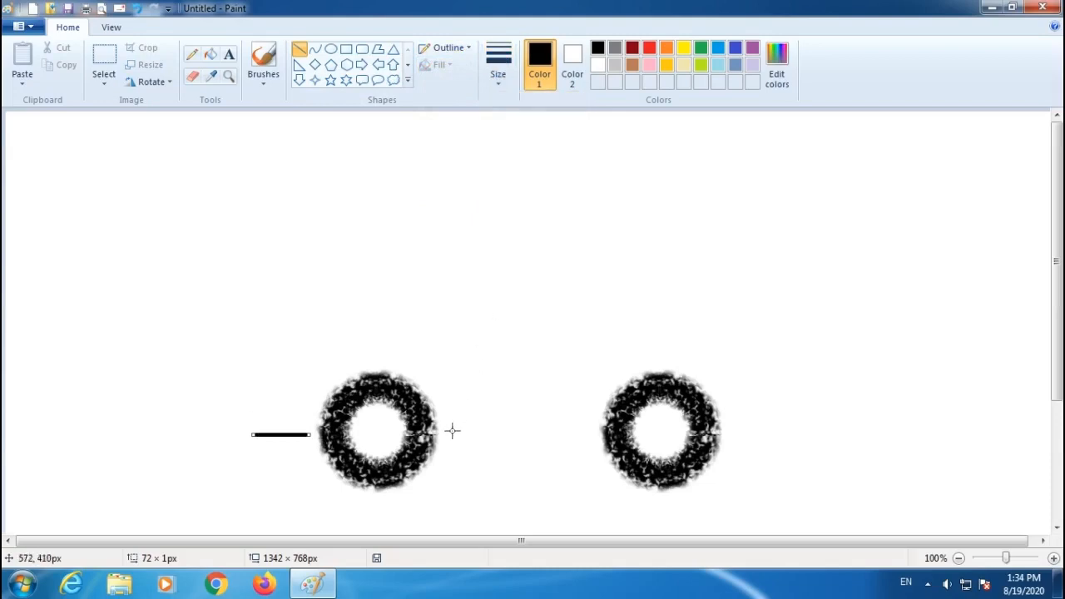
left_click_drag(448, 431, 589, 433)
left_click_drag(733, 432, 819, 432)
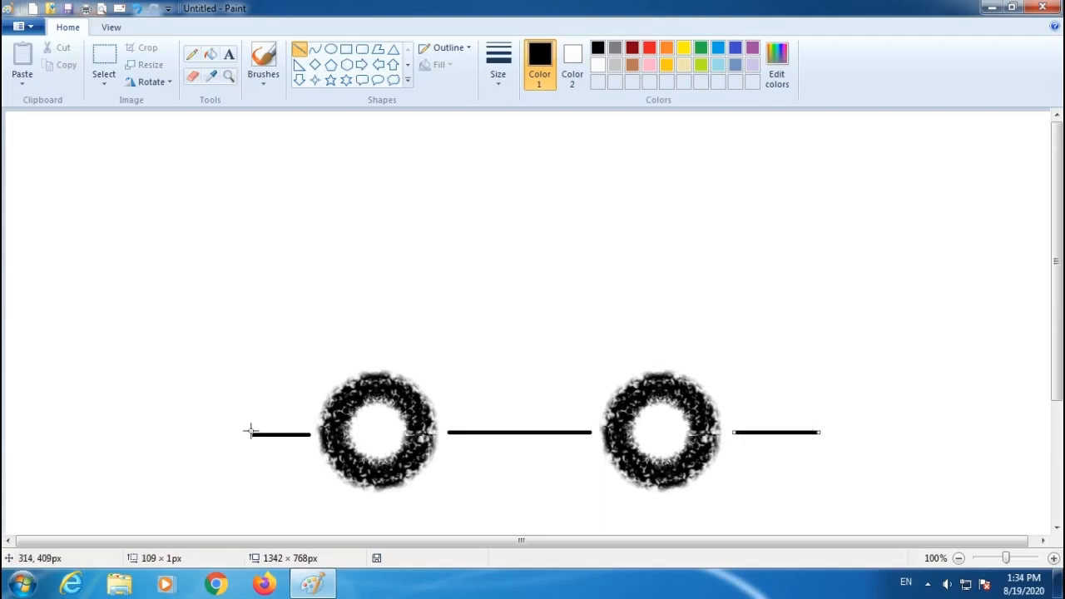
Draw a diagonal line up from the left bottom line's end, then undo it.
left_click_drag(251, 434, 374, 254)
key("ctrl+z")
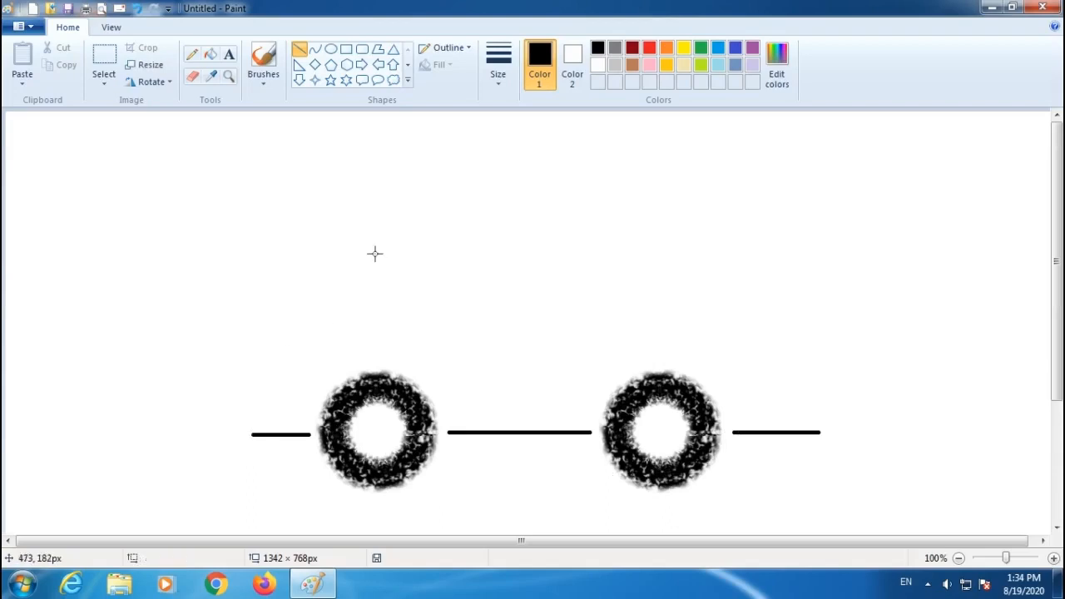
With the Curve tool, draw the car's curved front, rear and roof outline connecting to the bottom lines.
left_click(315, 52)
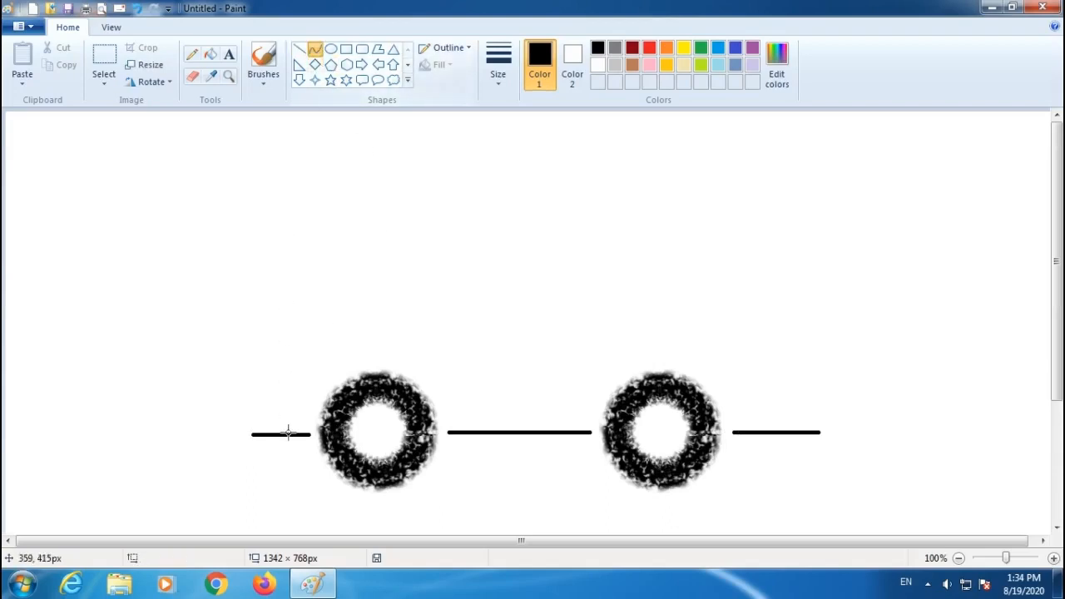
left_click_drag(253, 433, 370, 269)
left_click_drag(290, 342, 244, 313)
left_click_drag(696, 268, 819, 431)
left_click_drag(792, 336, 819, 294)
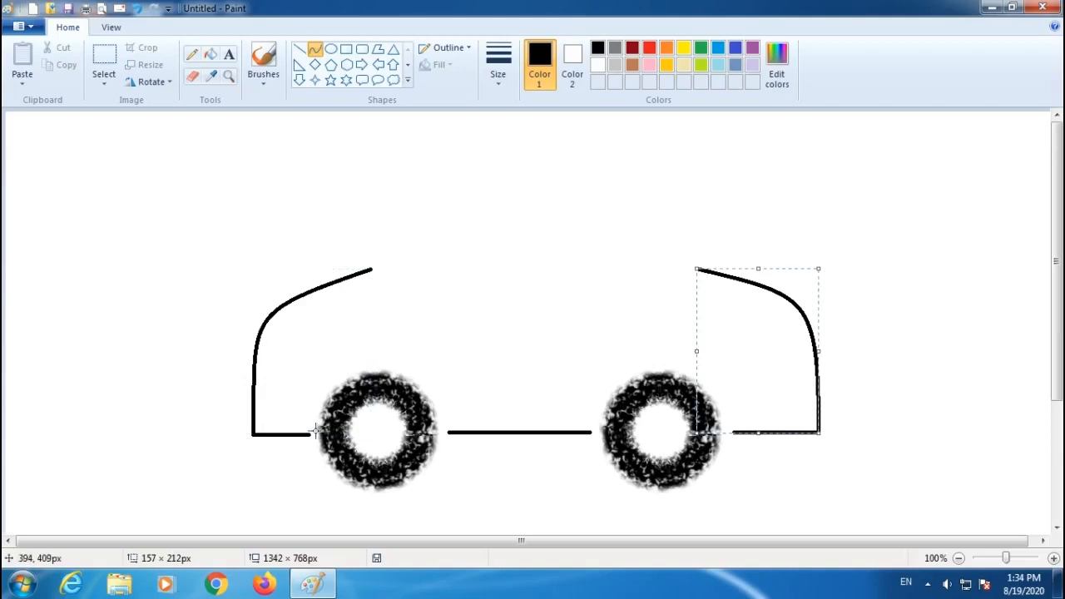
left_click_drag(370, 271, 367, 158)
left_click_drag(613, 209, 652, 121)
Draw a curved arch over the left wheel with the Curve tool.
left_click_drag(309, 432, 457, 432)
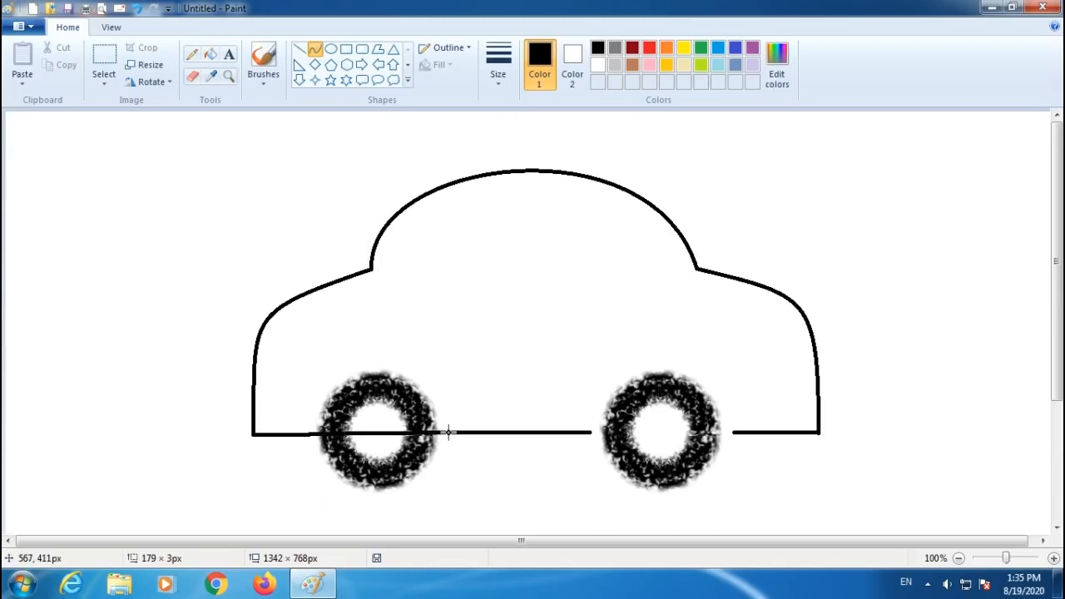
left_click_drag(403, 403, 430, 341)
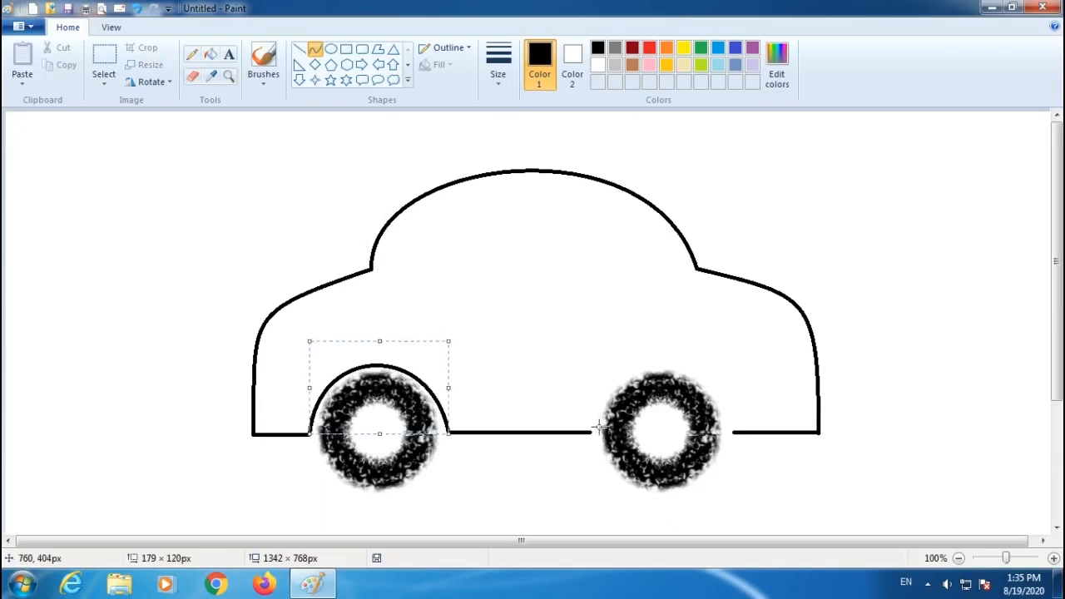
Try drawing a curved arch over the right wheel, then undo it.
left_click_drag(590, 432, 731, 433)
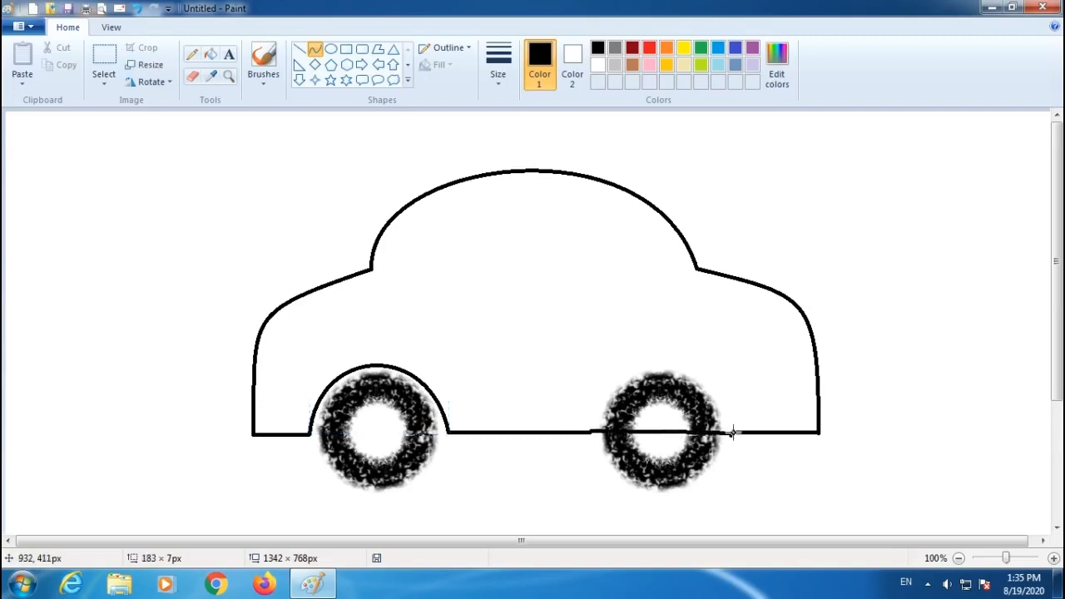
left_click_drag(625, 368, 733, 346)
key("ctrl+z")
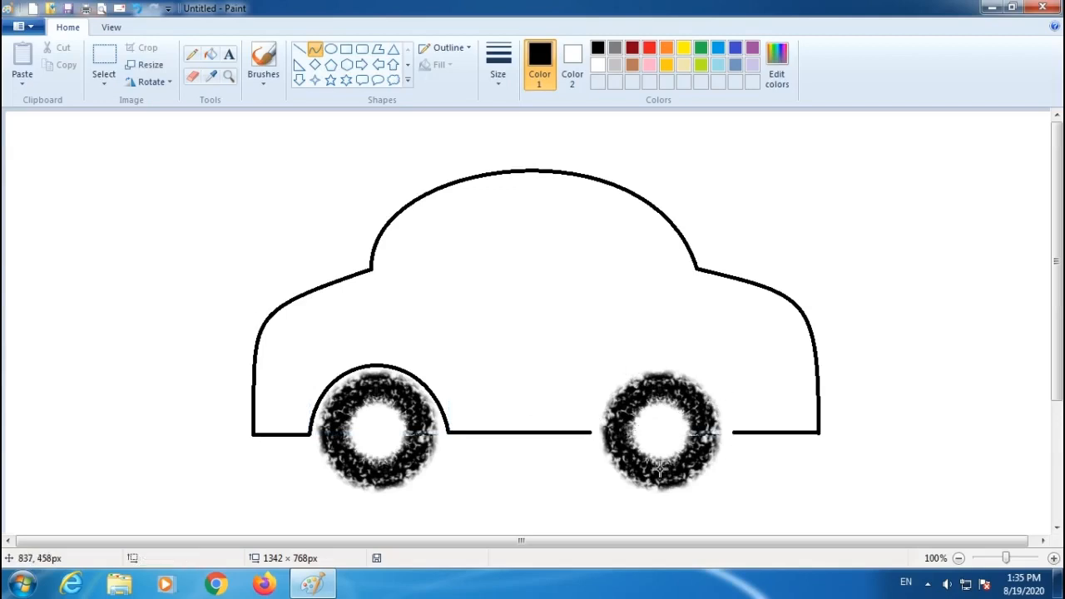
Draw a curved arch over the right wheel with the Curve tool.
left_click_drag(589, 431, 733, 432)
left_click_drag(599, 335, 599, 325)
left_click_drag(693, 365, 732, 356)
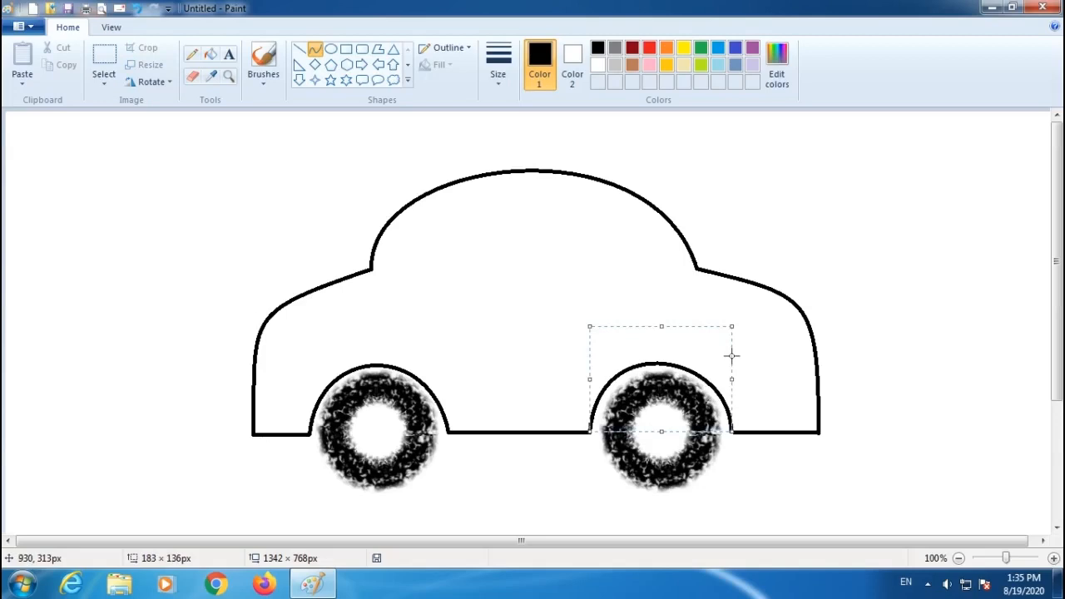
Fill the car body and both wheel hubs with red using the Fill tool.
left_click(646, 69)
left_click(649, 48)
left_click(679, 49)
left_click(551, 190)
left_click(213, 56)
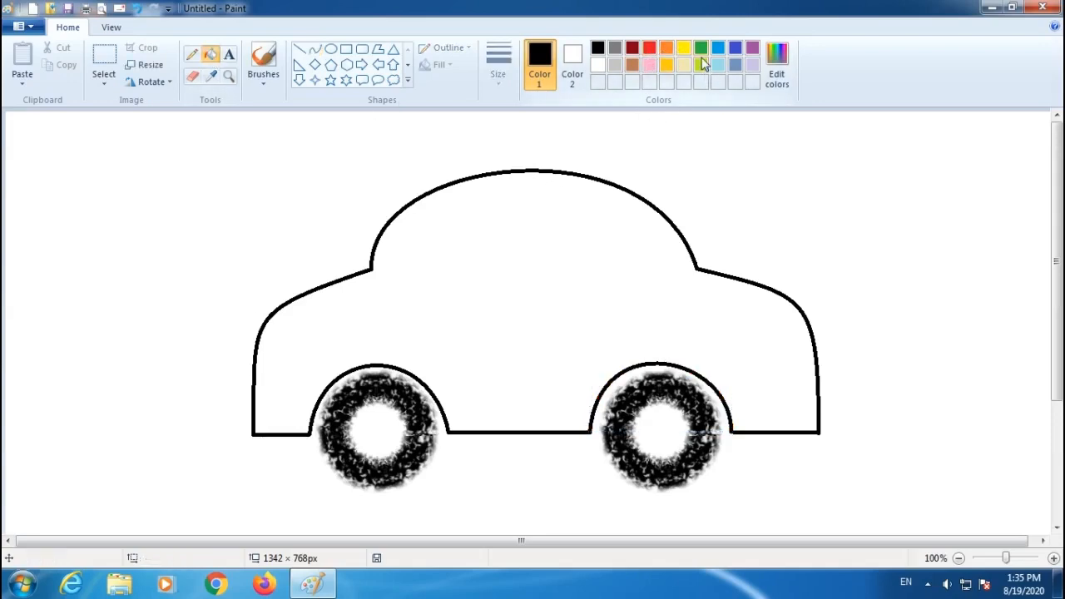
left_click(651, 50)
left_click(545, 263)
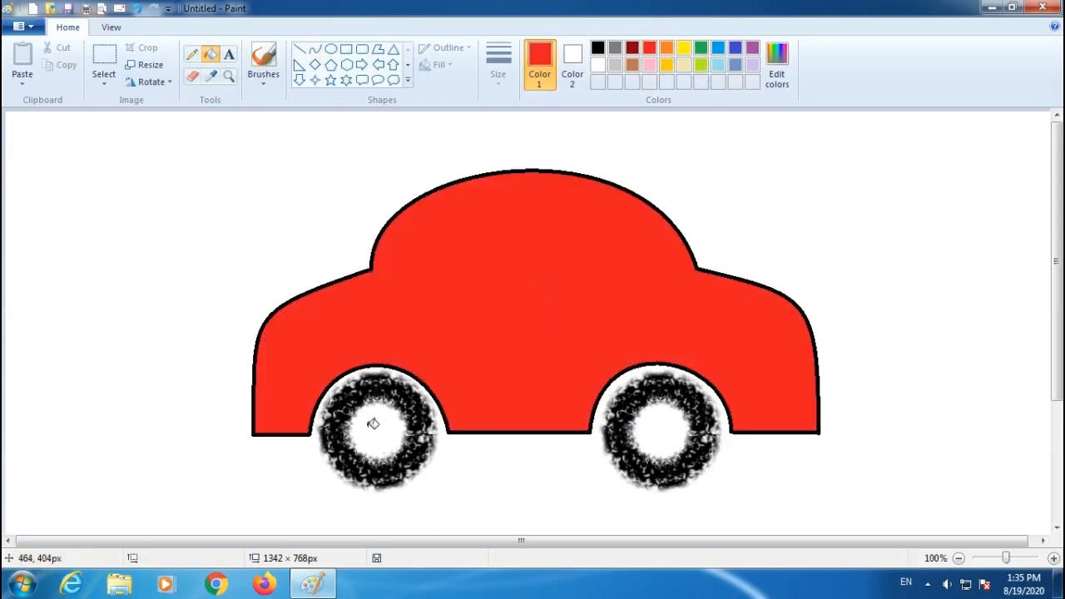
left_click(383, 424)
left_click(666, 430)
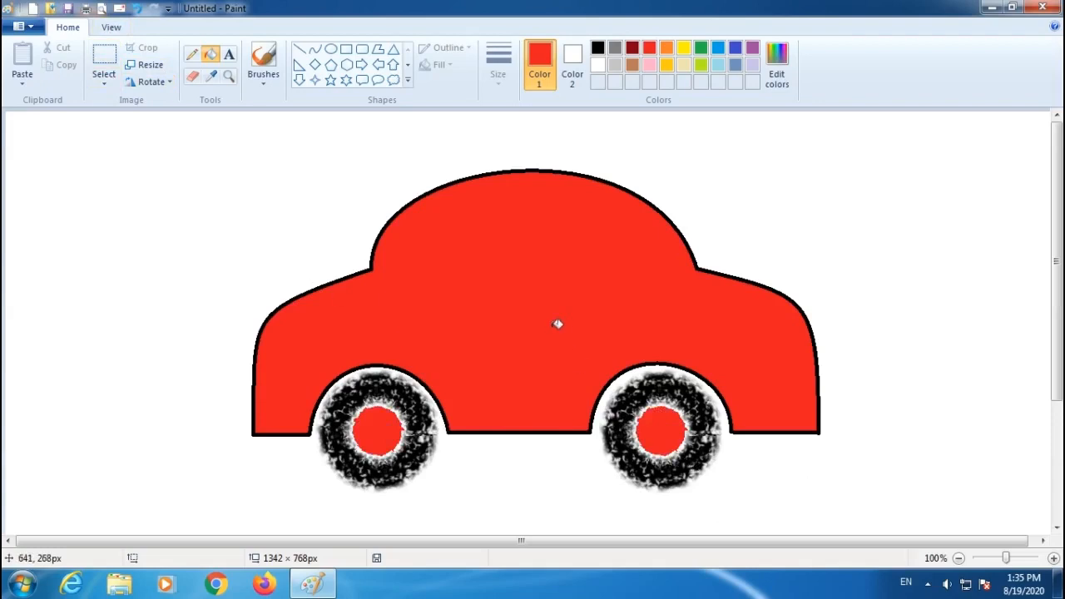
Open the Print dialog and cancel it.
left_click(86, 9)
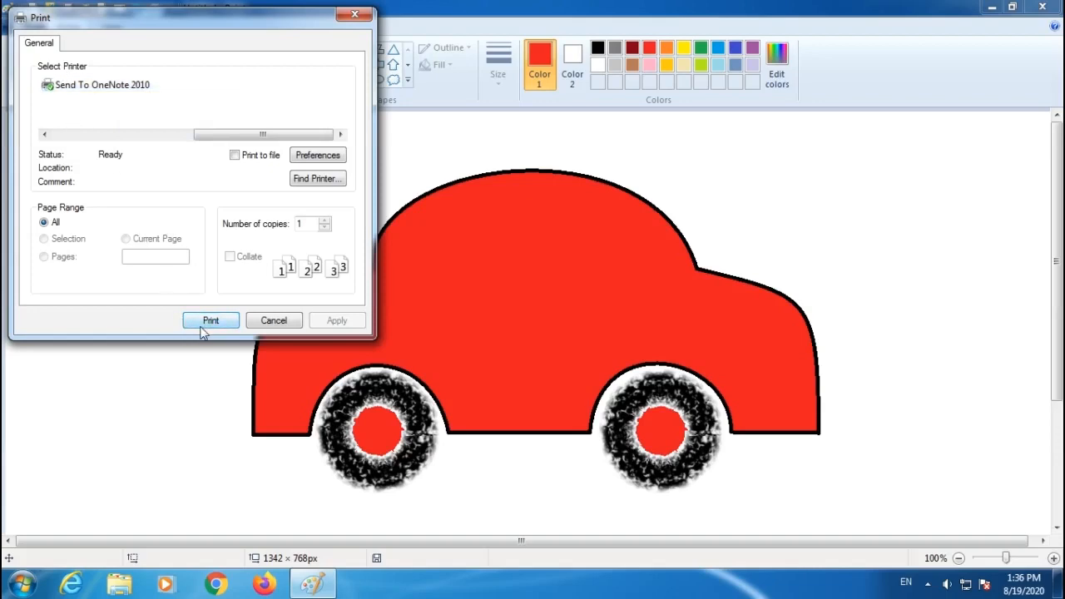
left_click(275, 321)
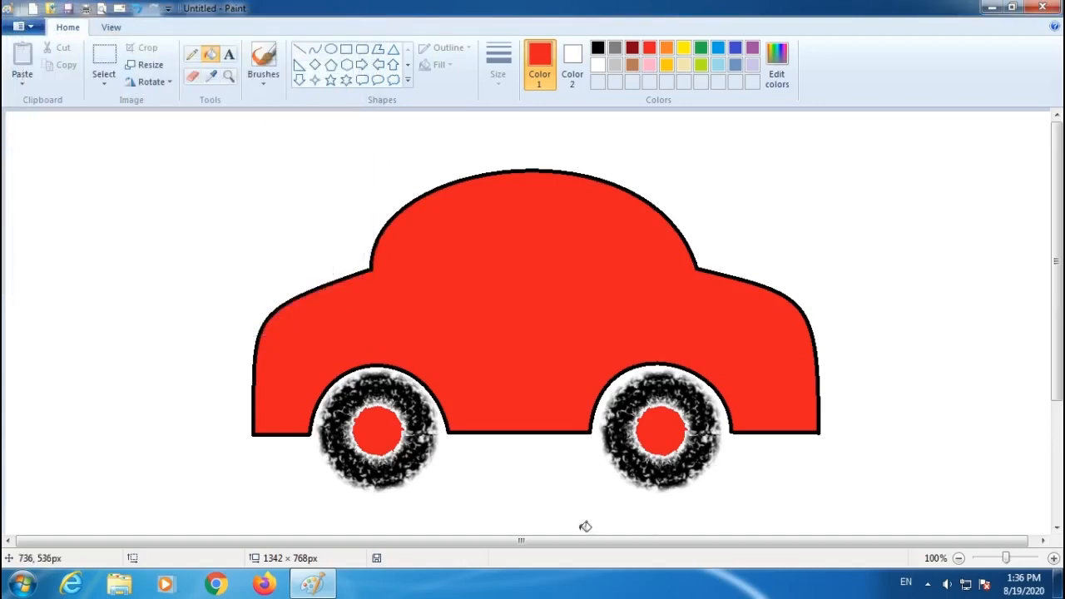
Open the print preview, open page setup, and set the paper size to A4.
left_click(103, 10)
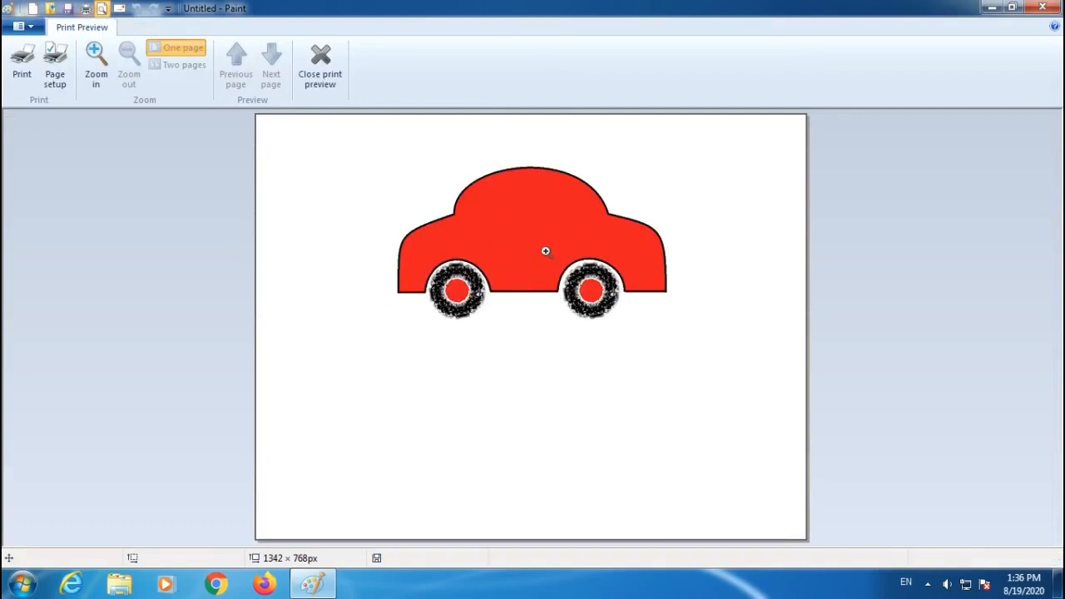
left_click(55, 71)
left_click_drag(467, 126, 209, 138)
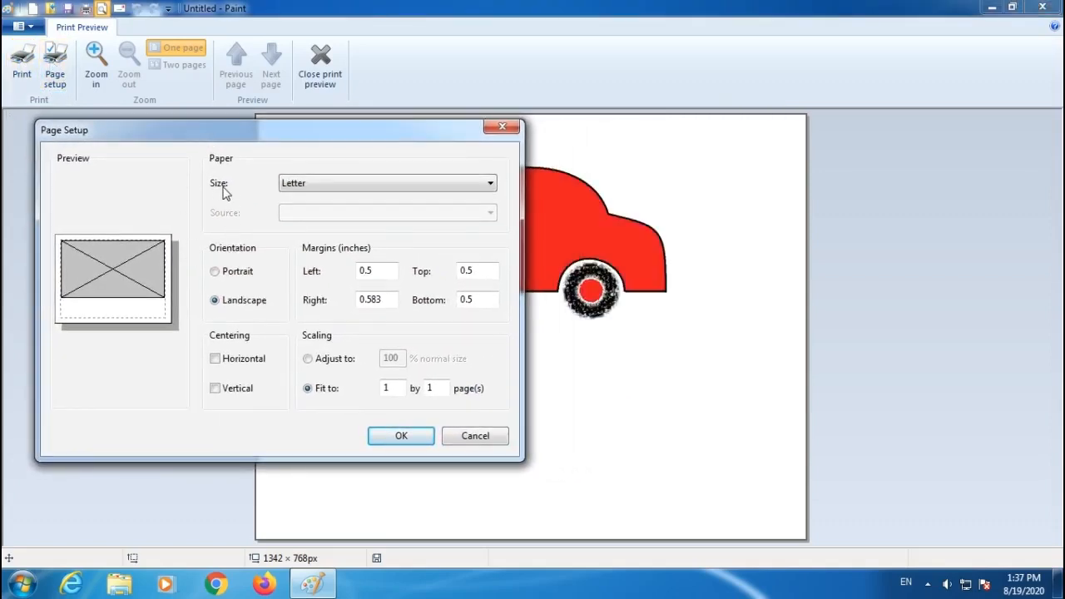
left_click(323, 184)
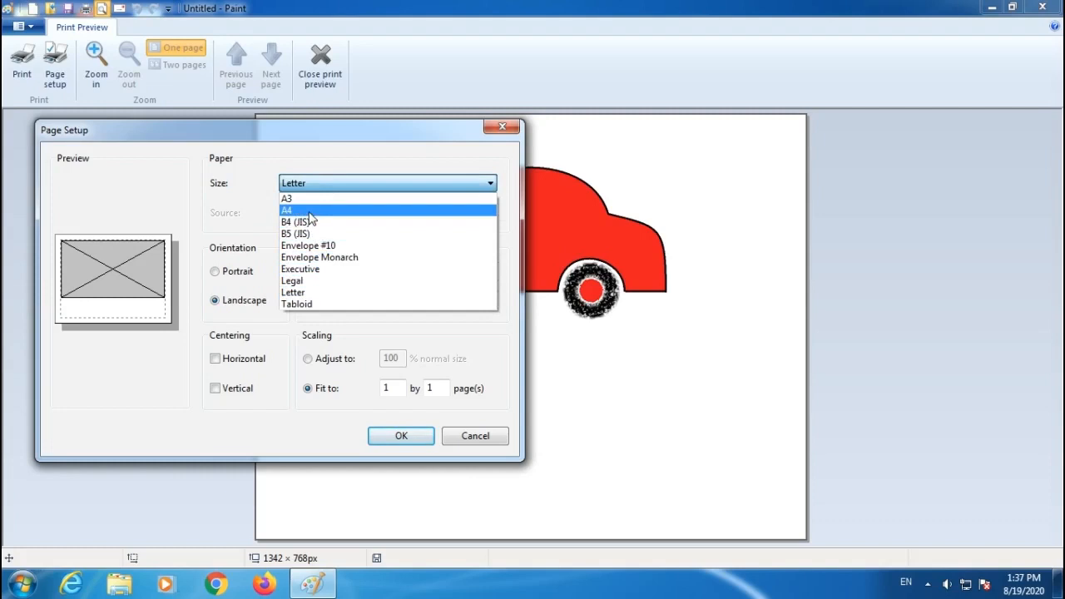
left_click(310, 213)
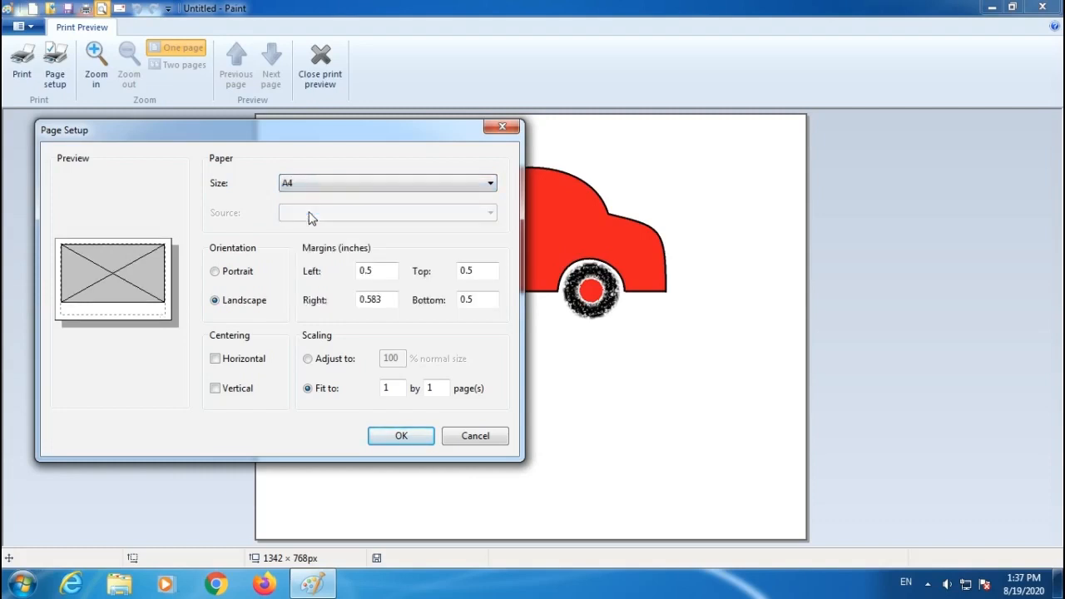
Toggle the page orientation between Portrait and Landscape several times, ending on Portrait.
left_click(216, 272)
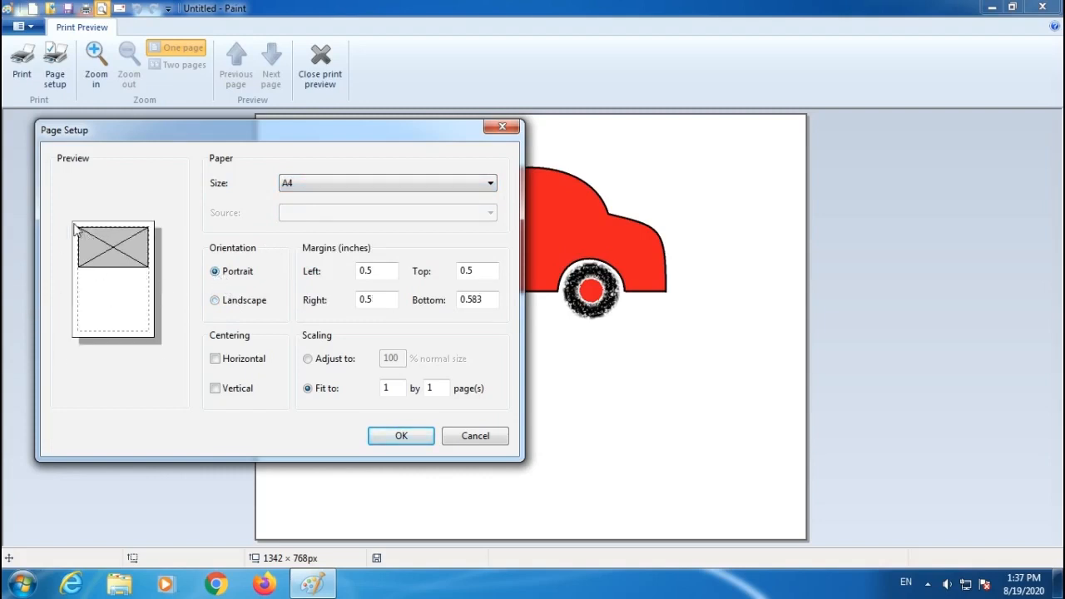
left_click(216, 301)
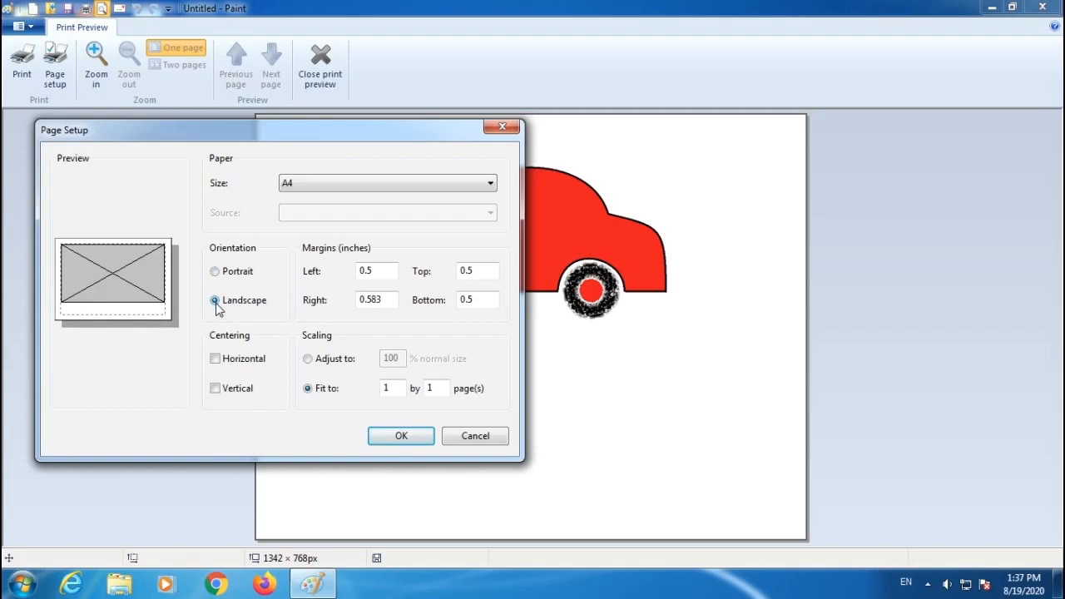
left_click(214, 272)
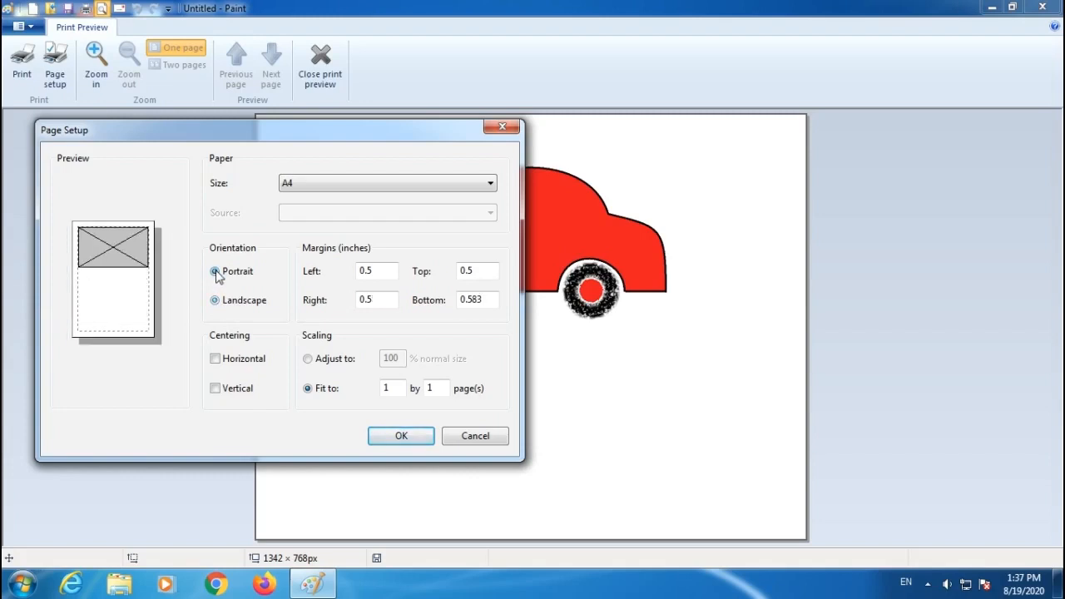
left_click(215, 300)
left_click(214, 271)
left_click(216, 301)
left_click(215, 271)
left_click(215, 301)
left_click(215, 272)
left_click(216, 302)
left_click(215, 273)
Set the left, top, right and bottom margins to 1 inch.
left_click_drag(381, 271, 358, 271)
type("1")
key("Tab")
type("1")
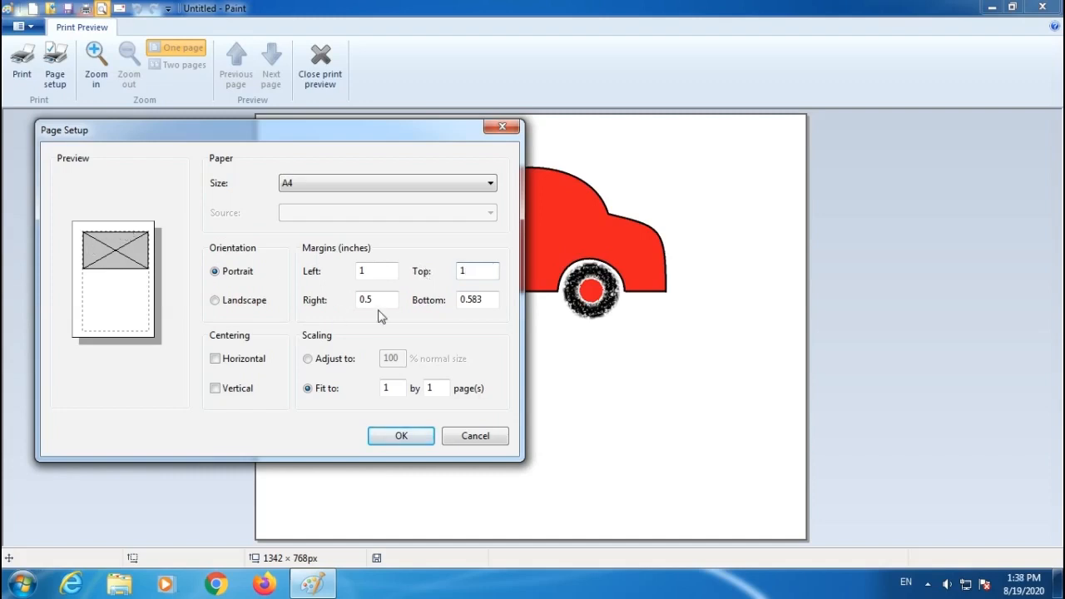
left_click_drag(393, 300, 329, 299)
type("1")
left_click_drag(492, 302, 402, 302)
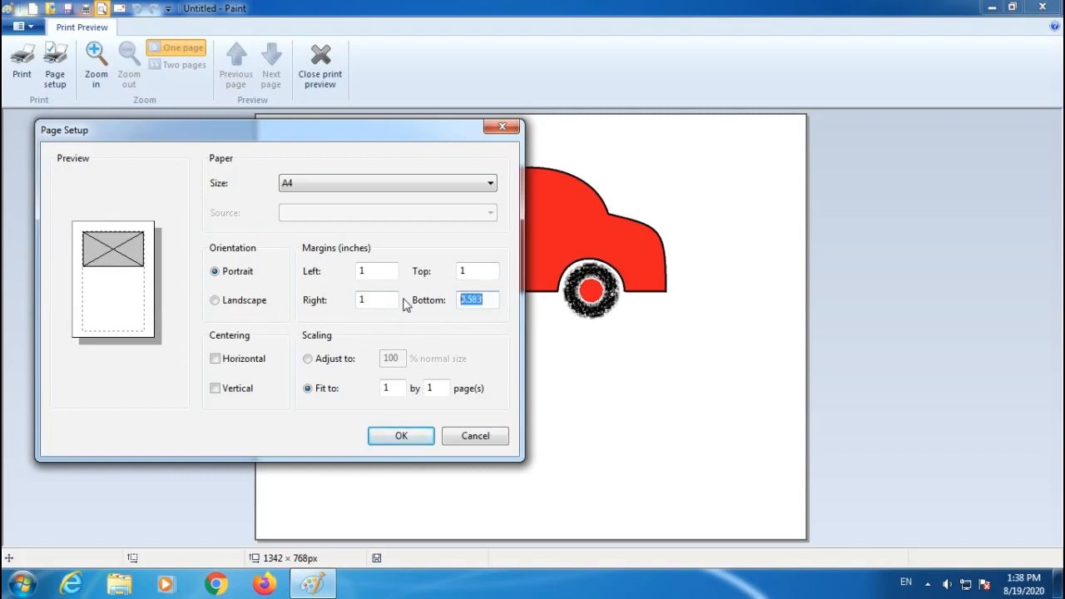
type("1")
Set all four margins back to 0.5 inch.
left_click_drag(396, 272, 298, 270)
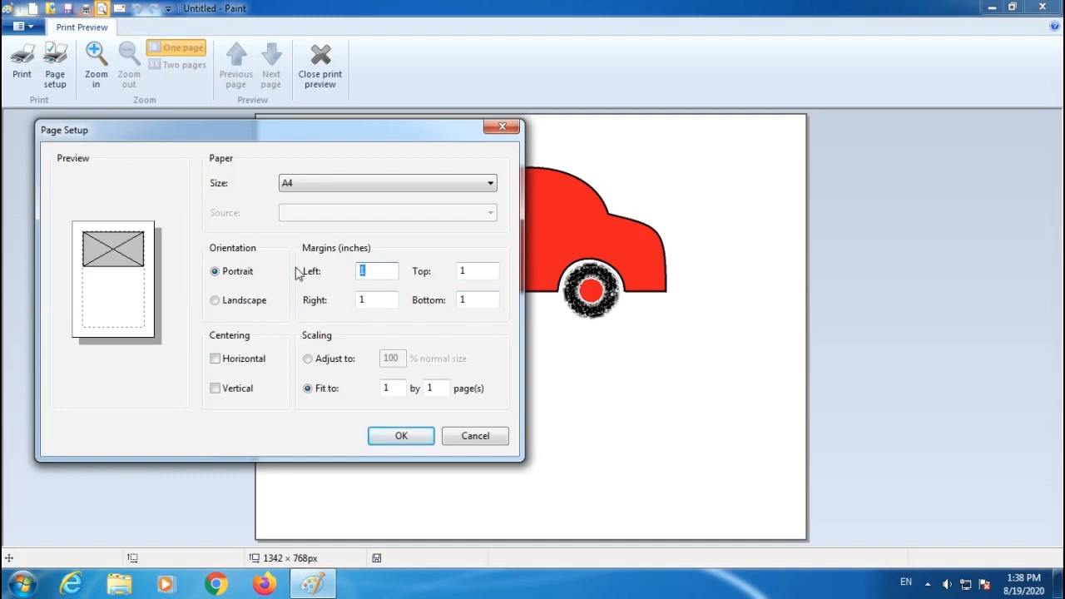
type(".5")
key("Tab")
type(".5")
key("Tab")
type(".5")
key("Tab")
type(".5")
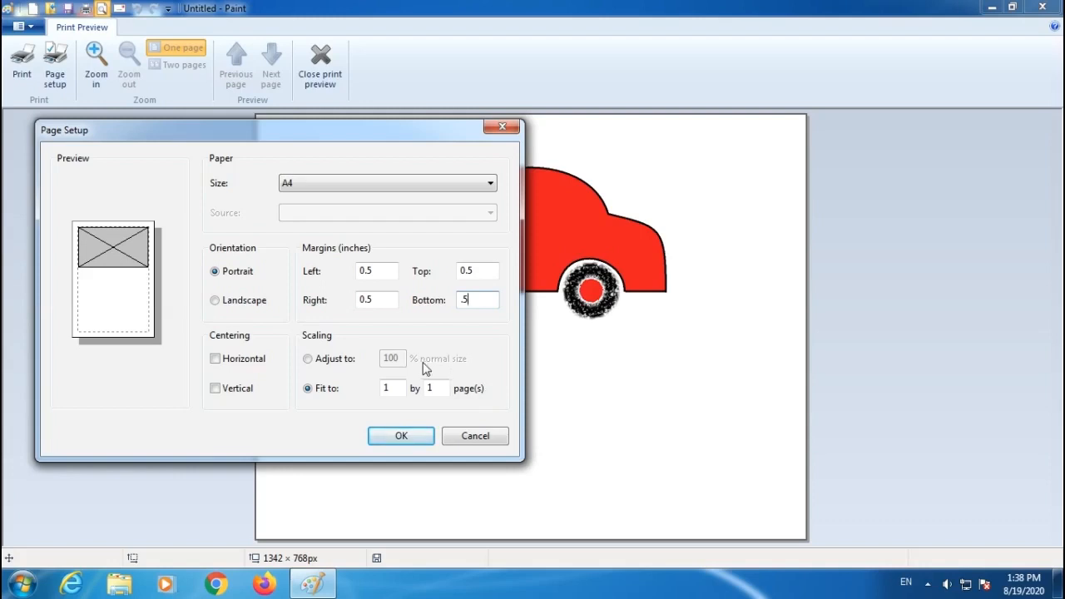
Switch scaling to Adjust to 100% normal size and apply the page setup.
left_click(308, 360)
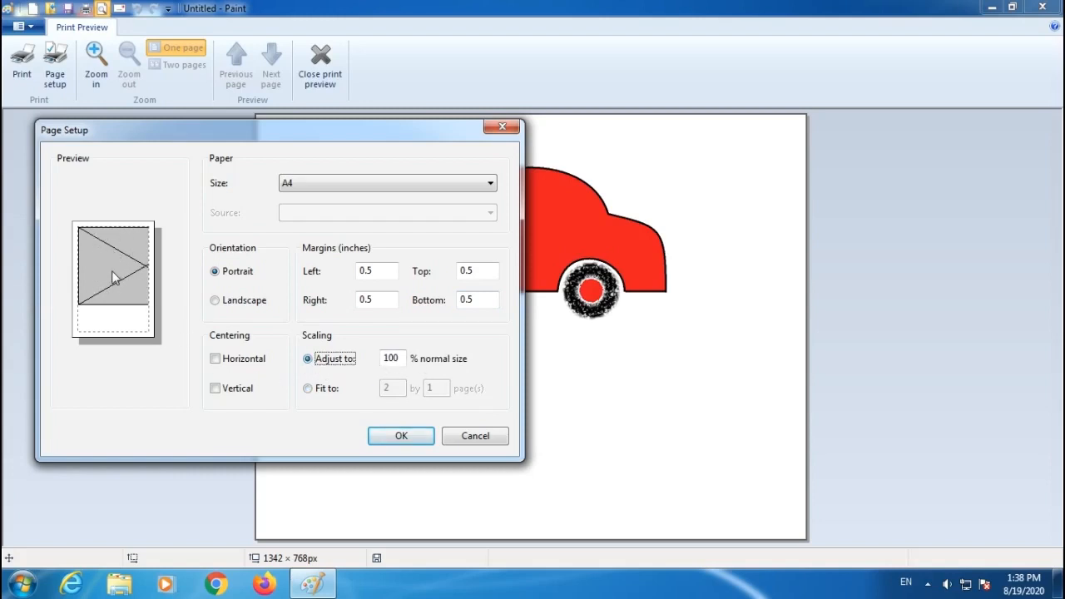
left_click(400, 439)
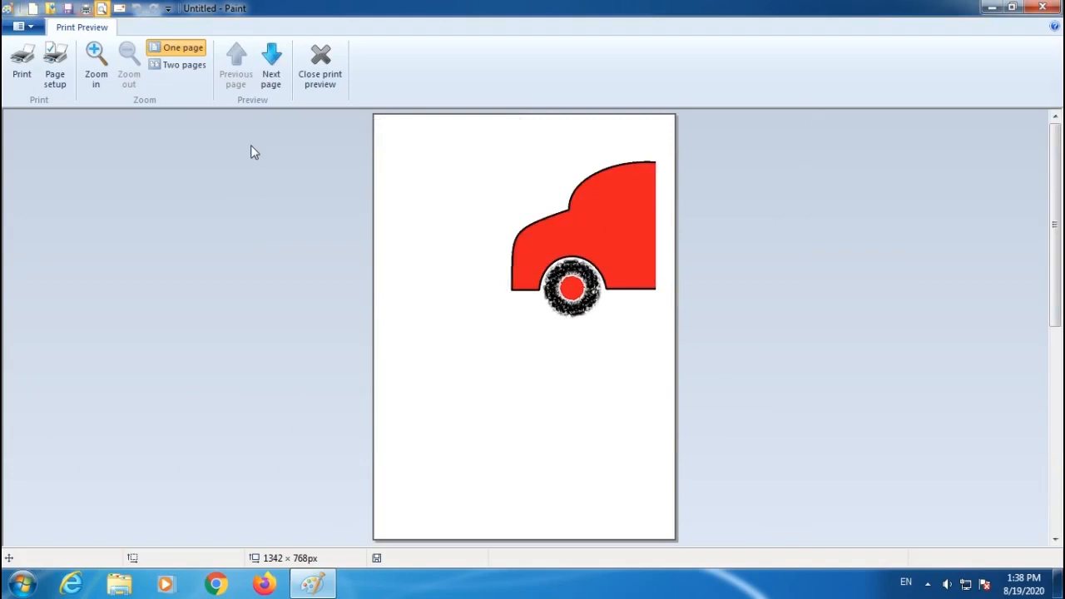
Step between the previous and next preview pages.
left_click(273, 72)
left_click(237, 71)
left_click(270, 70)
left_click(252, 70)
left_click(268, 67)
left_click(252, 71)
left_click(268, 69)
left_click(239, 72)
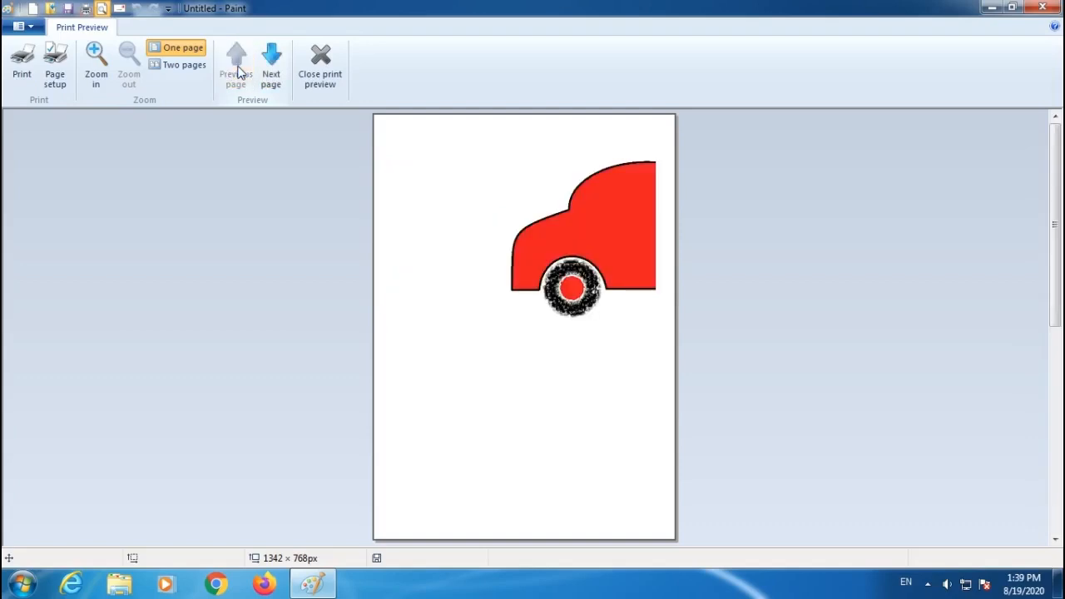
Reopen page setup, switch the orientation to Landscape and apply it.
left_click(55, 66)
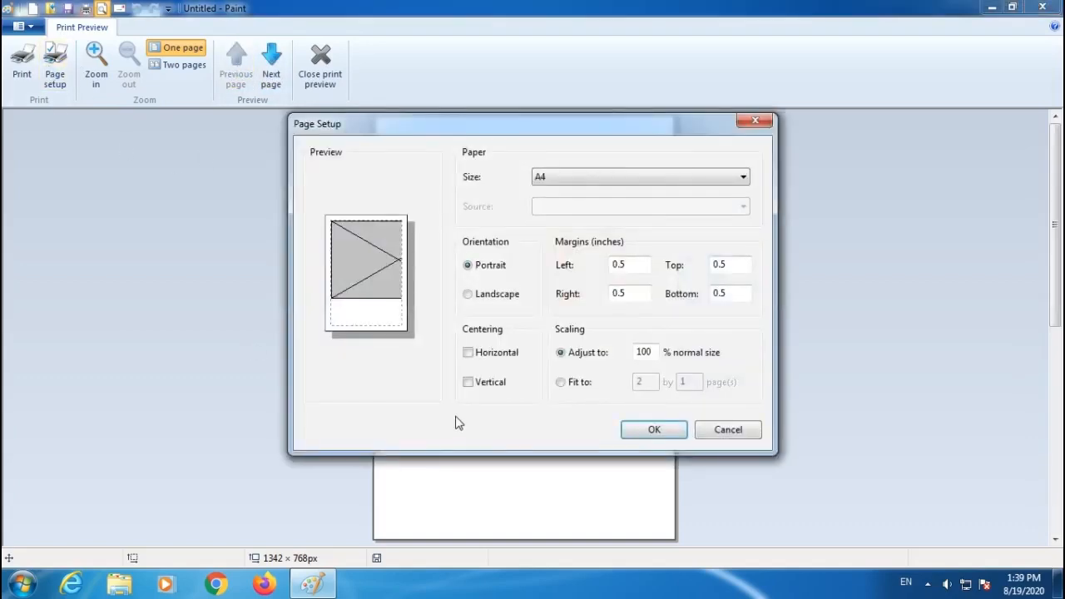
left_click(468, 294)
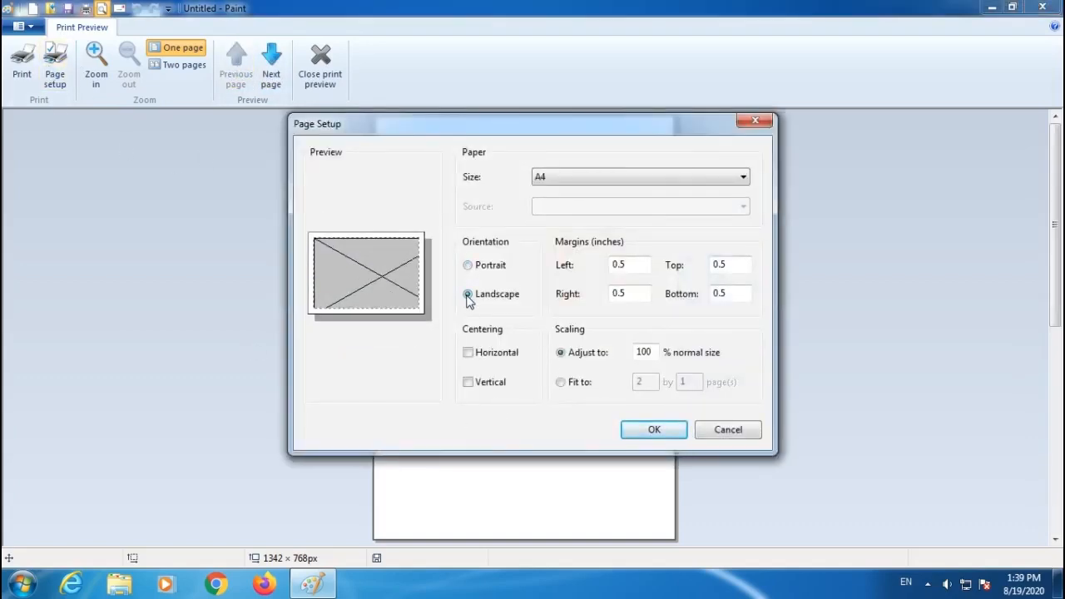
left_click(654, 431)
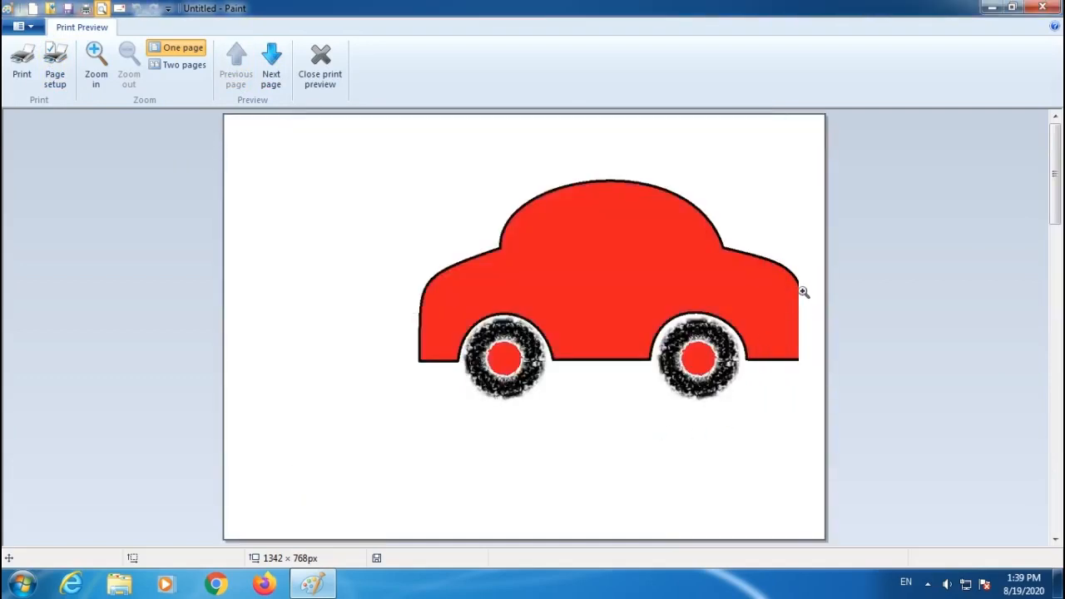
Set the scaling to 90% normal size in page setup and apply it.
left_click(55, 65)
left_click_drag(556, 132, 320, 70)
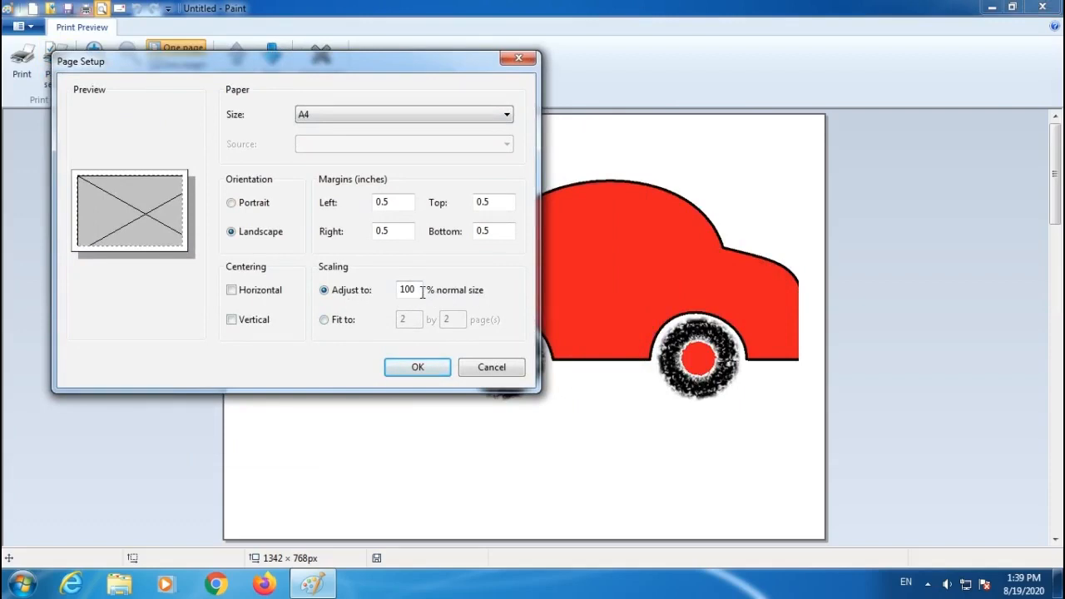
left_click_drag(353, 67, 349, 84)
left_click_drag(417, 307, 379, 308)
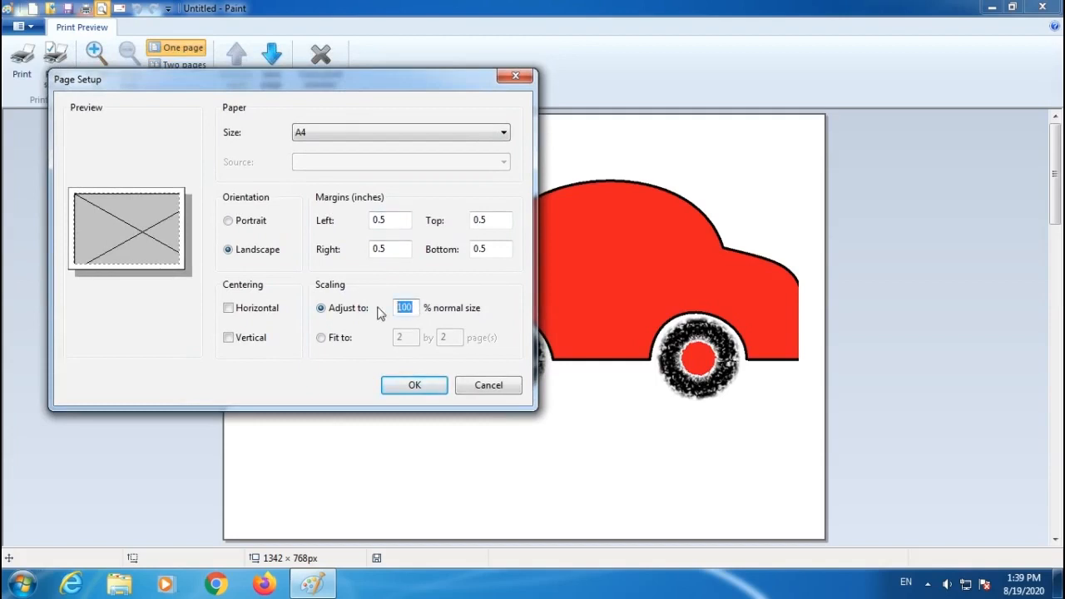
type("90")
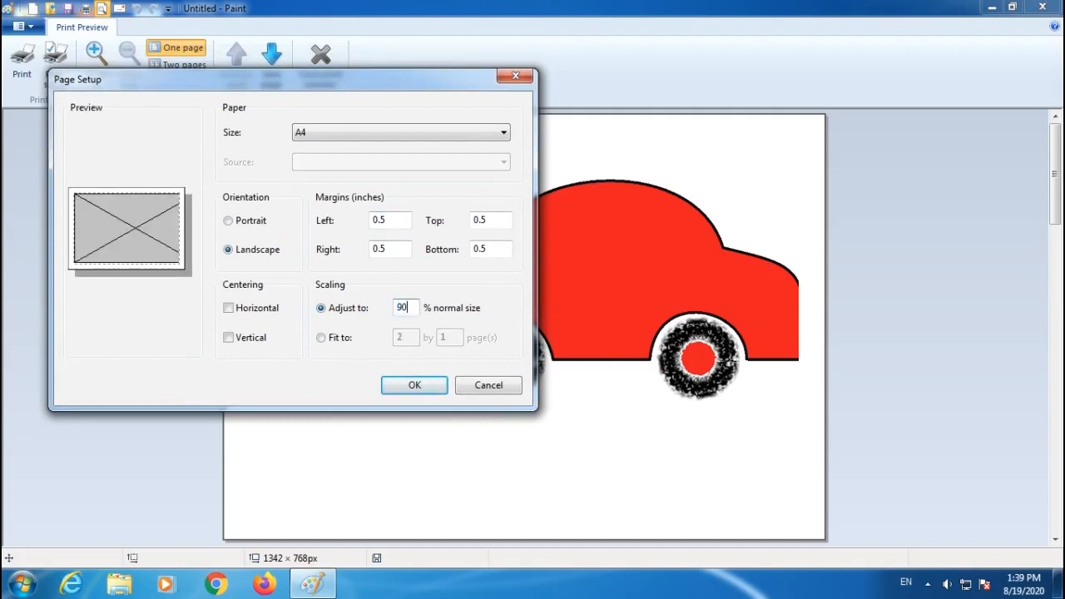
left_click(414, 388)
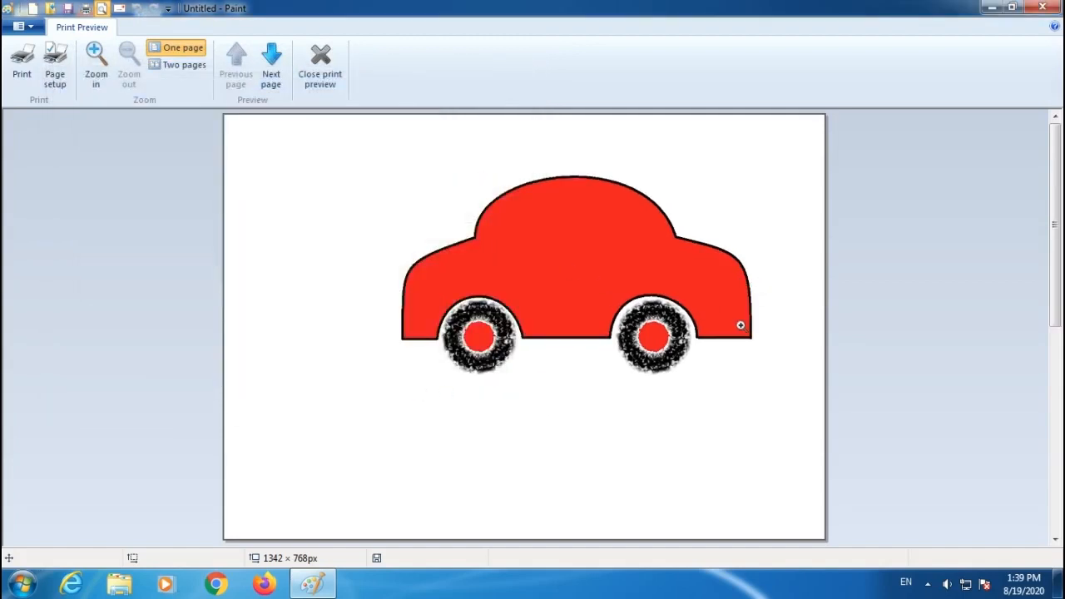
Set the scaling to 50% and center the picture horizontally and vertically on the page.
left_click(55, 67)
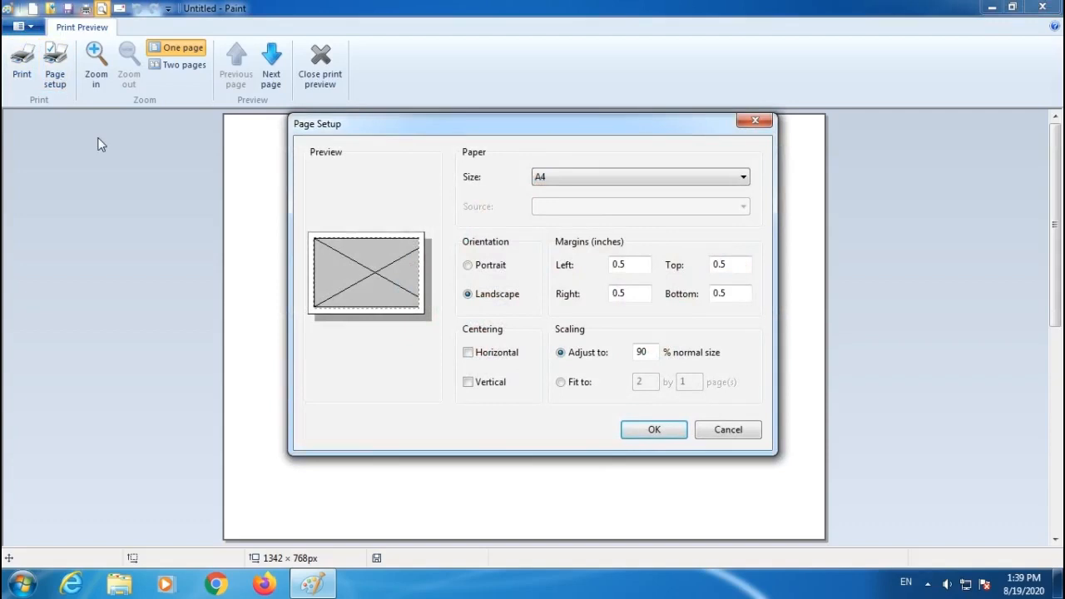
left_click_drag(657, 355, 628, 355)
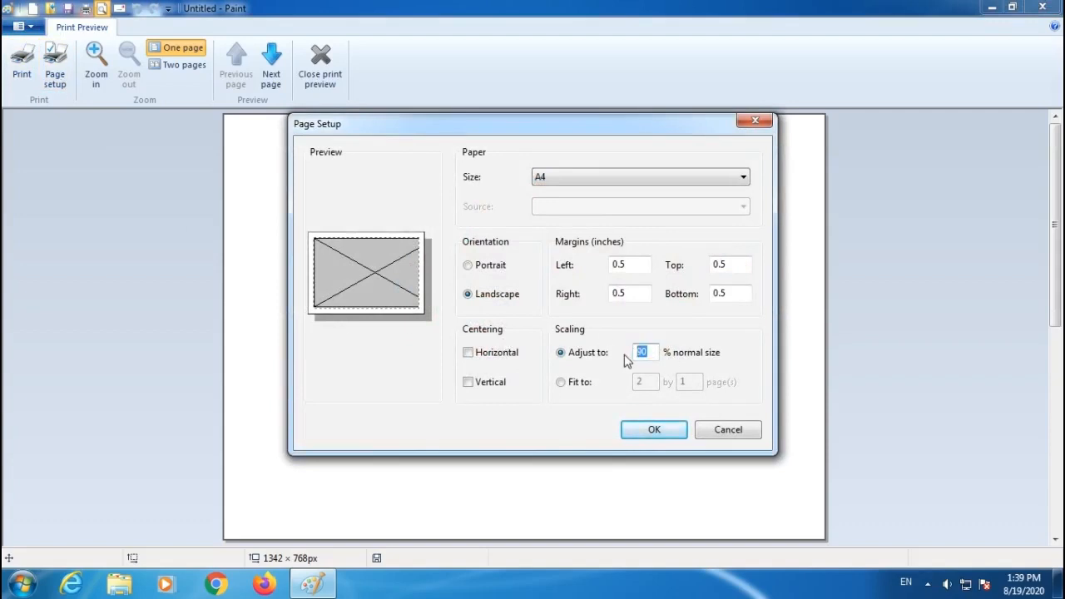
left_click_drag(654, 356, 630, 355)
type("50")
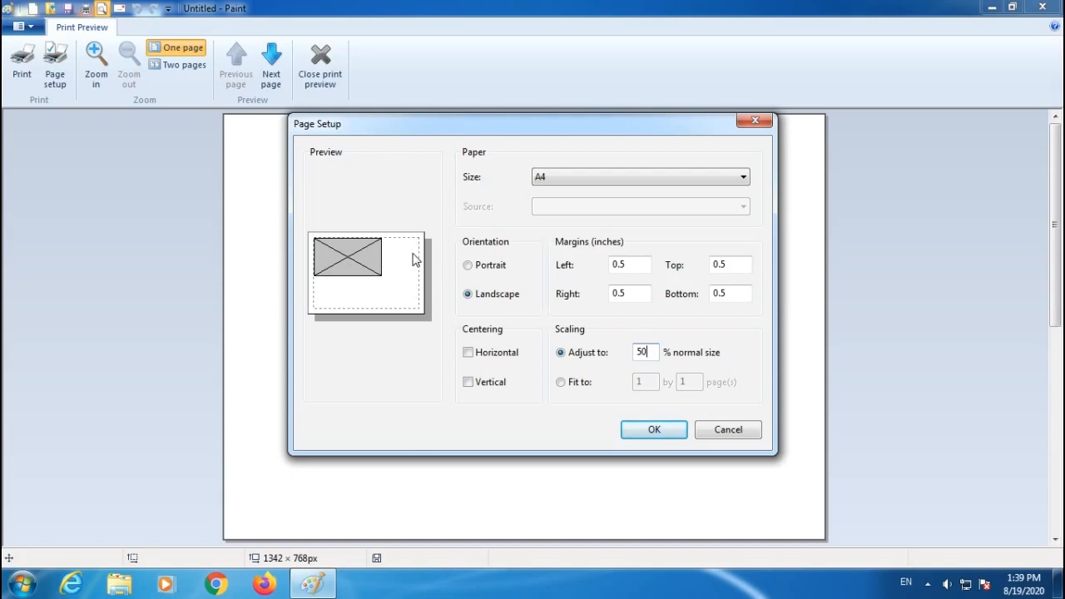
left_click(468, 353)
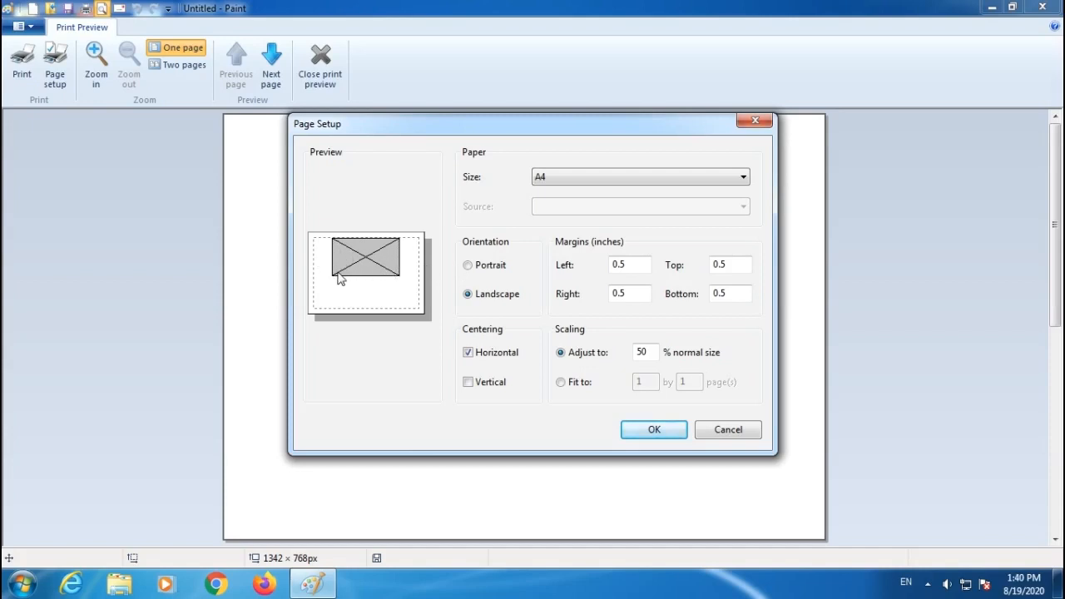
left_click(468, 383)
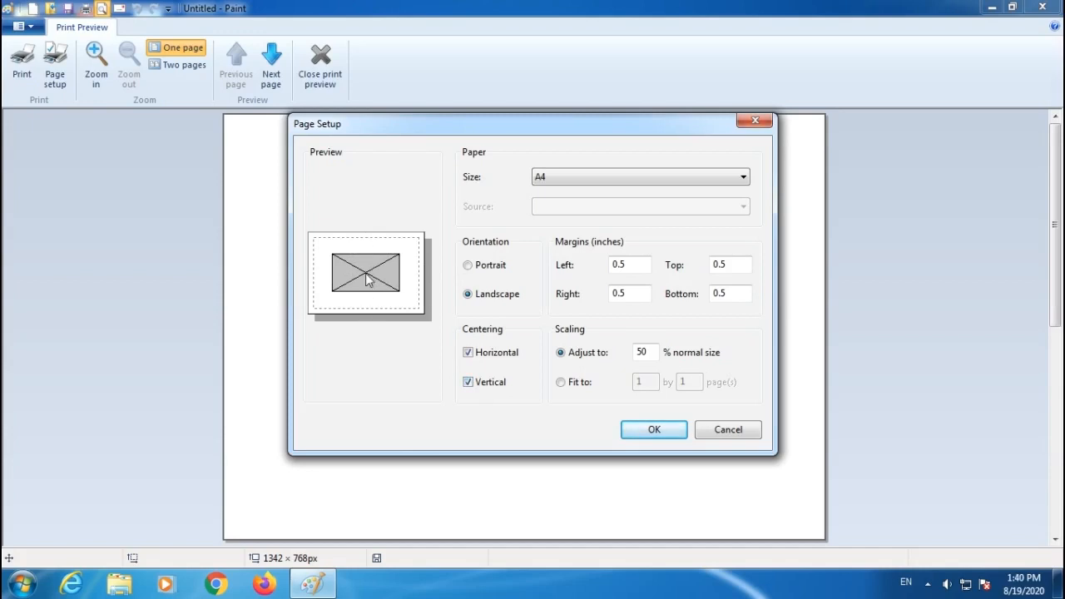
left_click(652, 432)
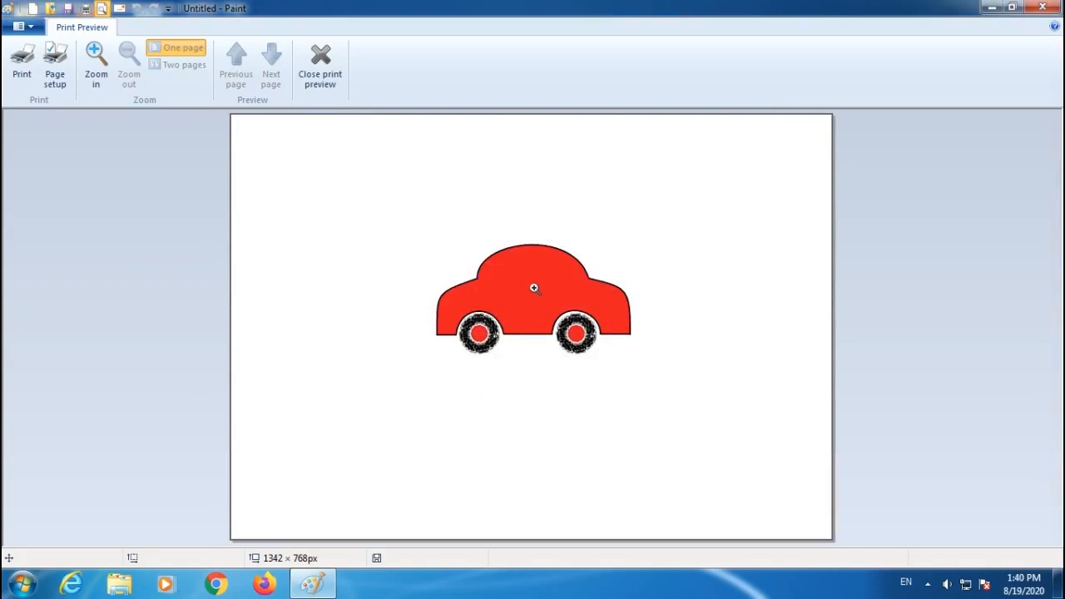
Turn off horizontal and vertical centering in page setup and apply it.
left_click(55, 62)
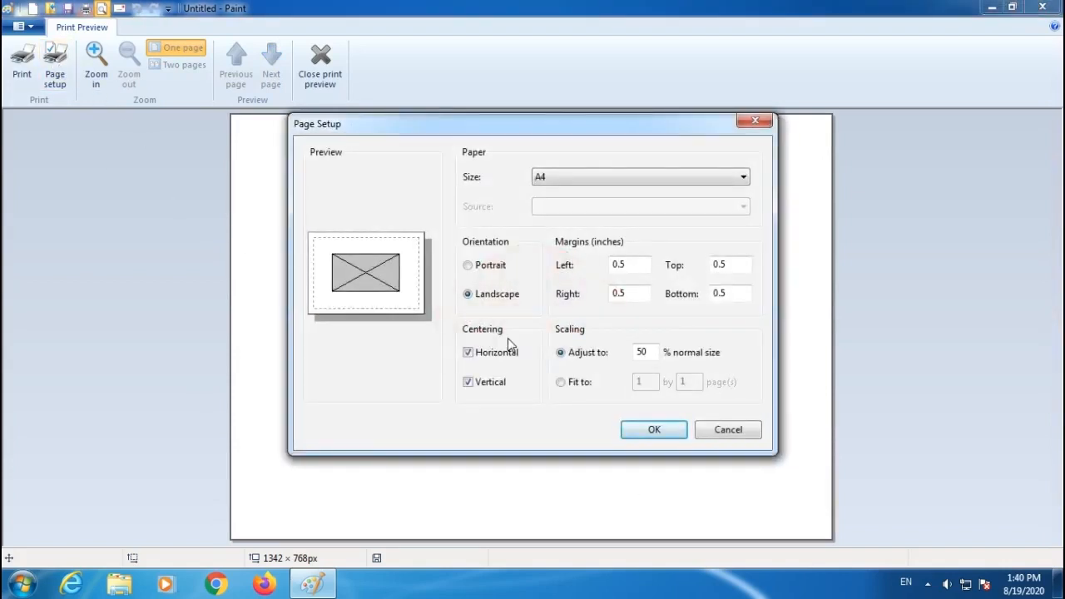
left_click(468, 353)
left_click(469, 383)
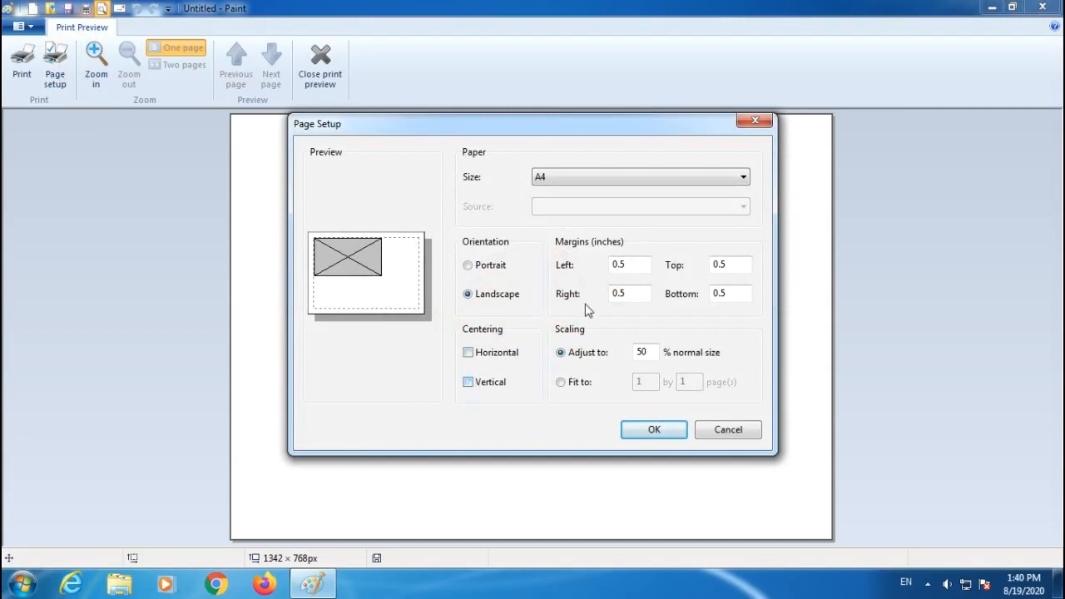
left_click(654, 430)
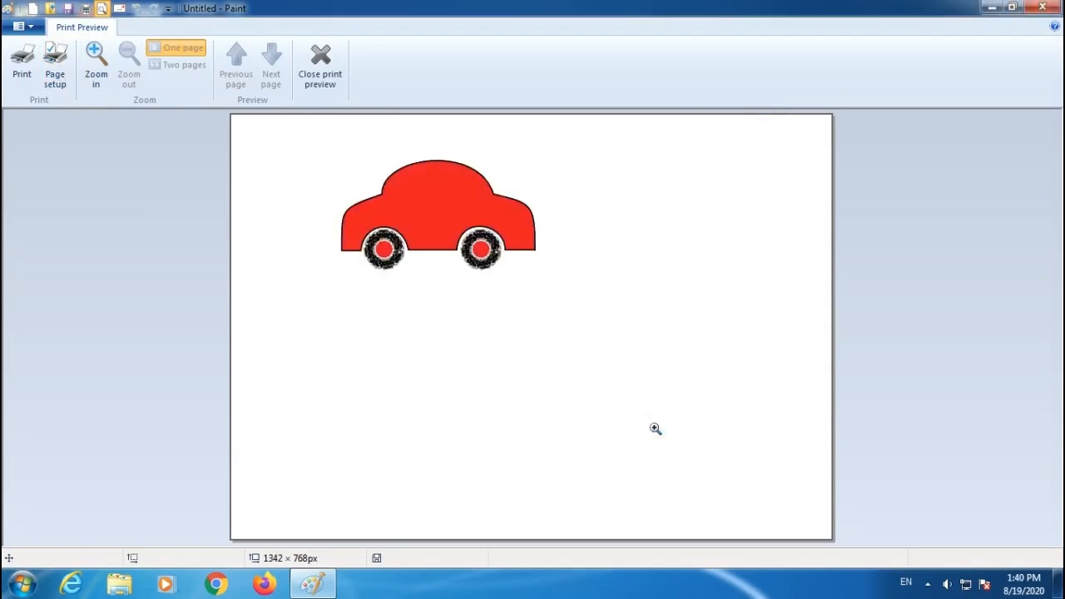
left_click(98, 75)
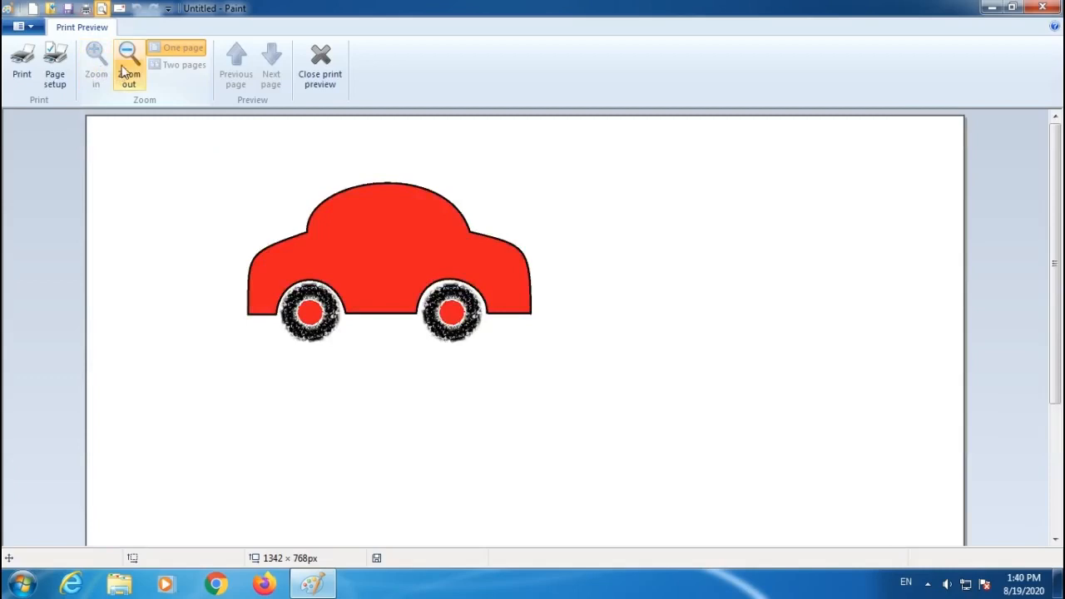
left_click(128, 70)
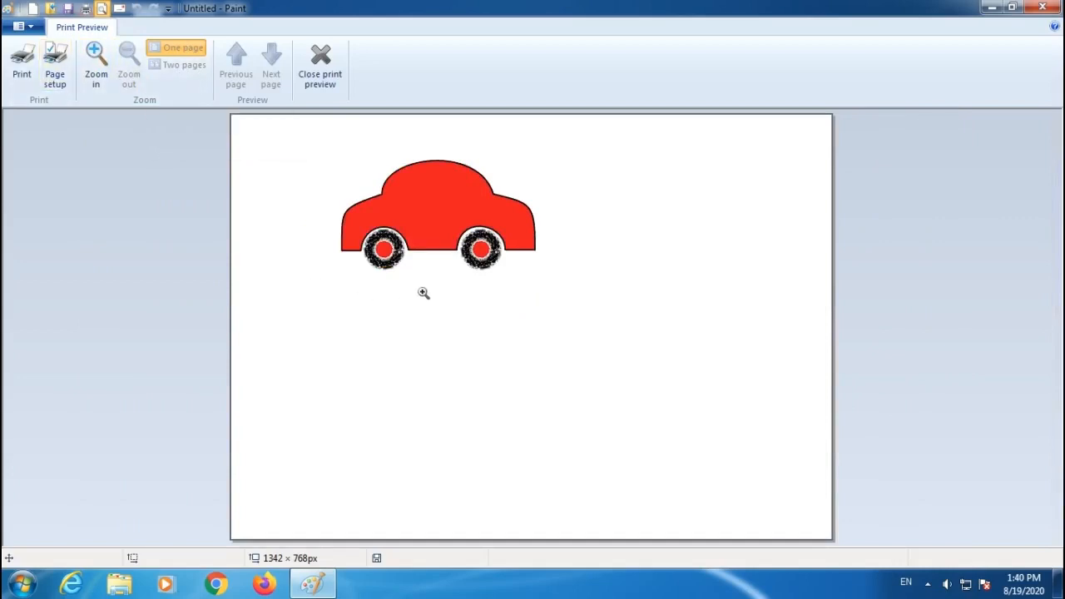
Reopen page setup, set the scaling to 100% normal size and apply it.
left_click(55, 66)
left_click_drag(645, 354, 611, 358)
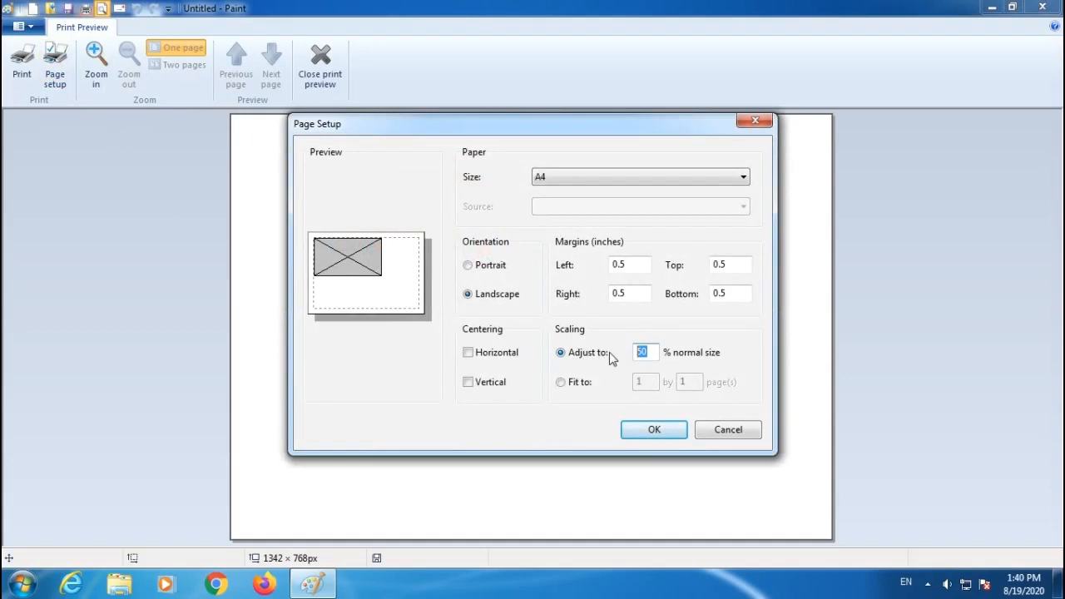
type("100")
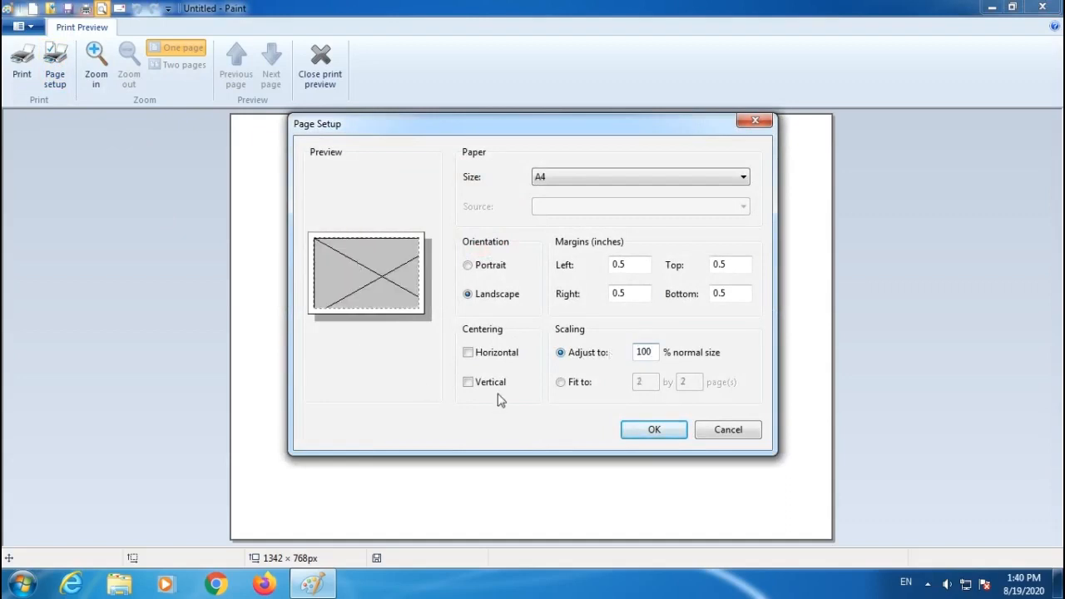
left_click(643, 434)
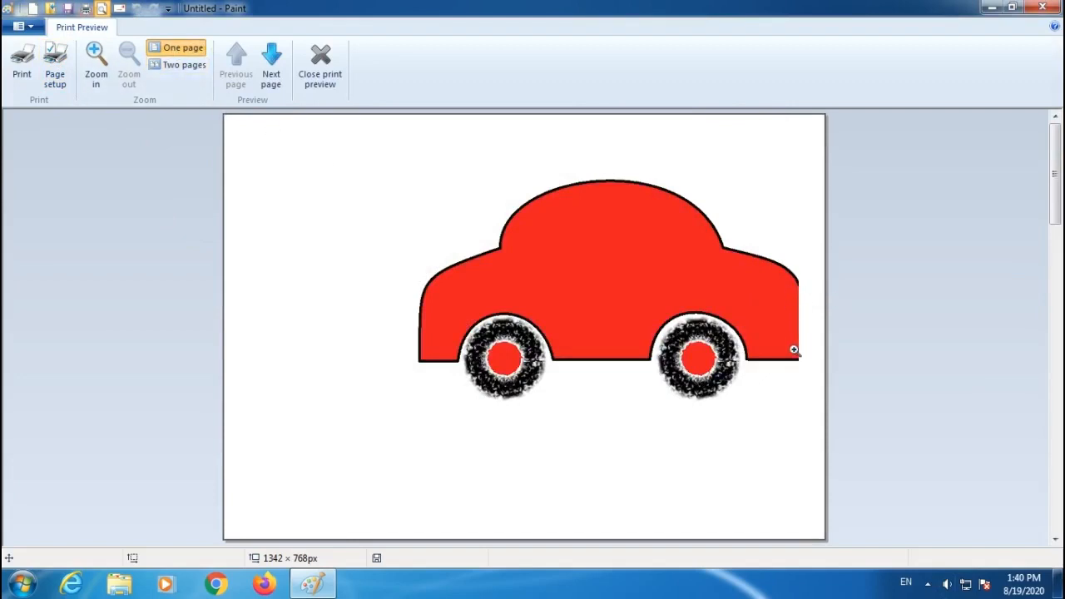
Browse the print preview in one-page and two-page layouts, step through the pages, and close the preview.
left_click(178, 65)
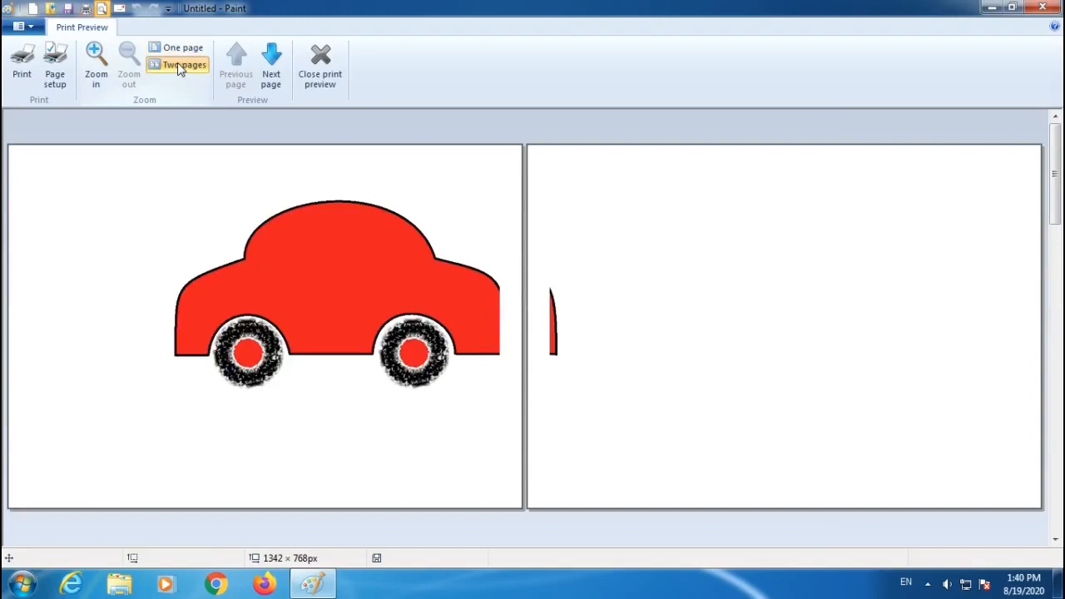
left_click(176, 47)
left_click(177, 65)
left_click(175, 48)
left_click(177, 64)
left_click(175, 50)
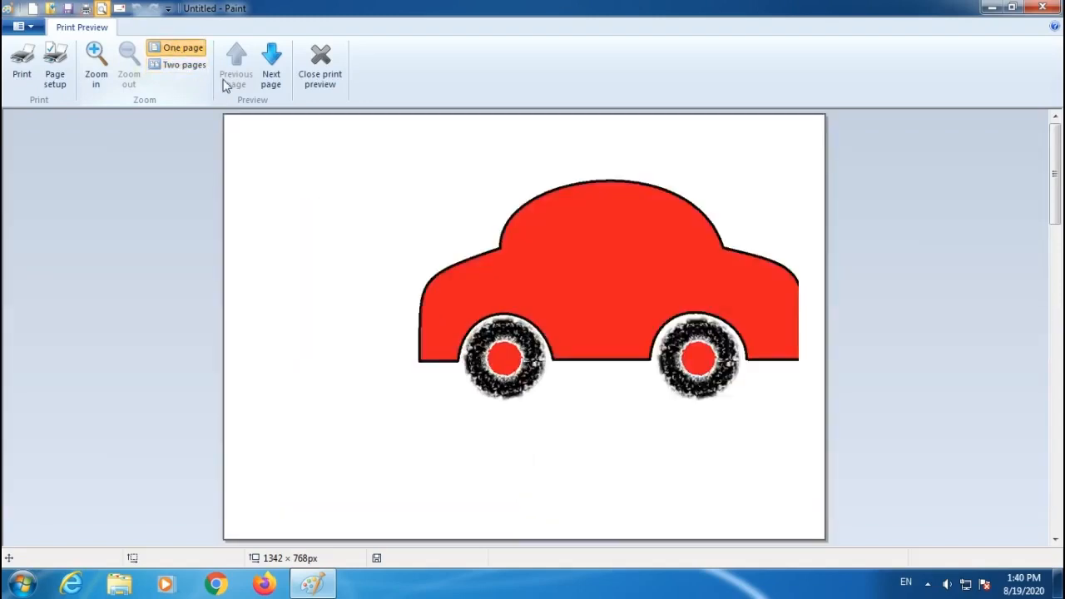
left_click(272, 67)
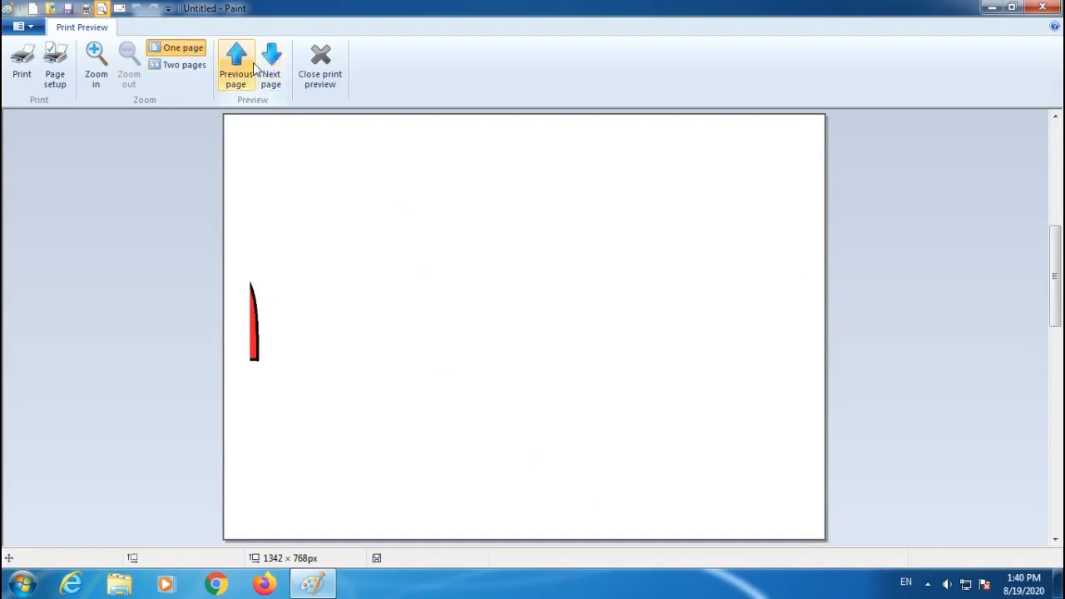
left_click(237, 66)
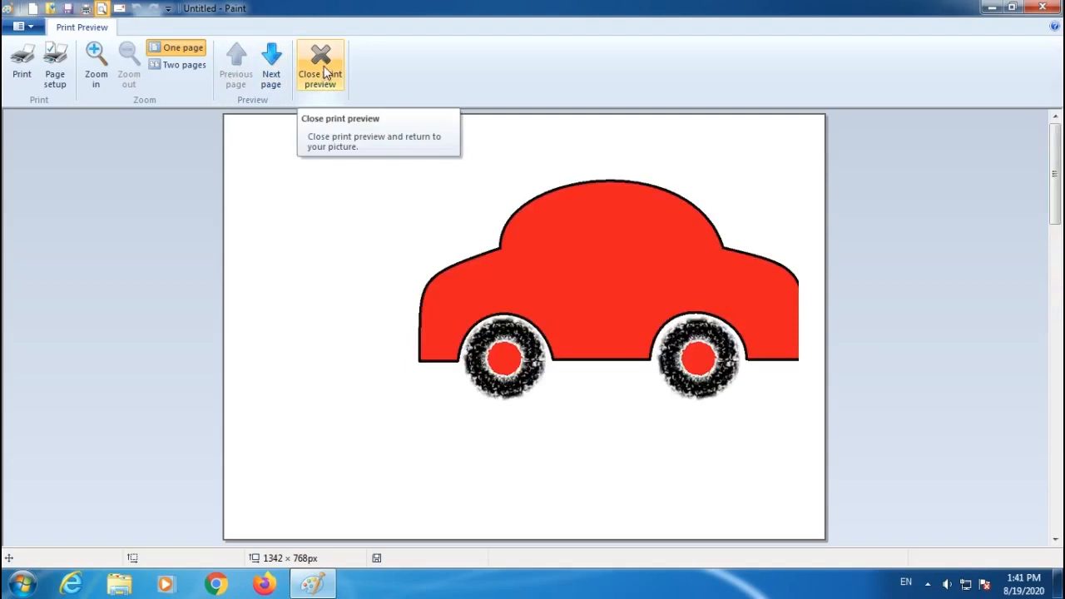
left_click(324, 66)
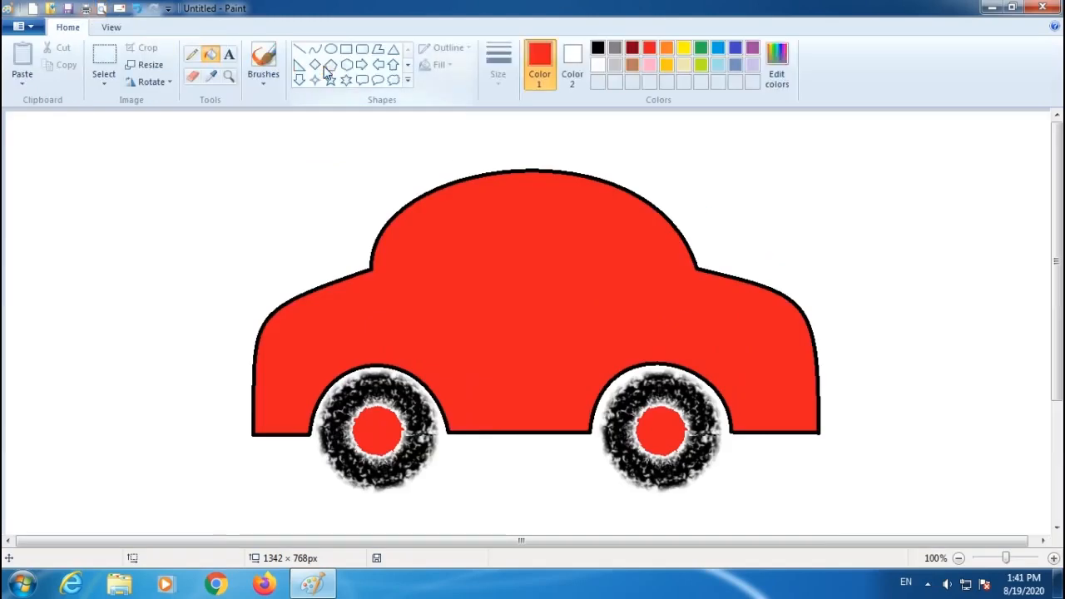
Try to send the picture as an e-mail attachment and dismiss the resulting message.
left_click(121, 13)
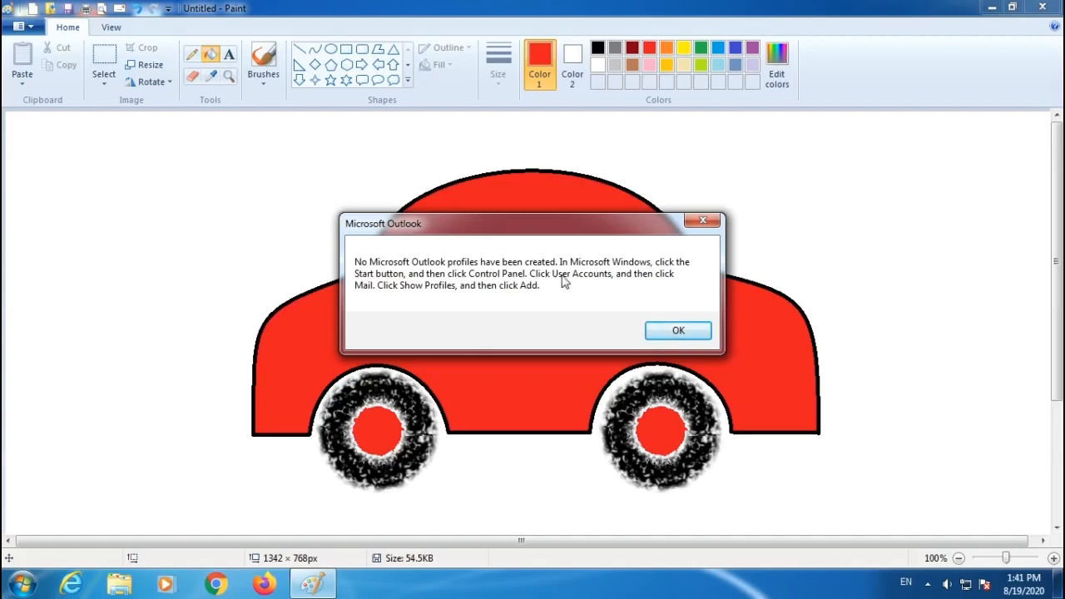
left_click(688, 333)
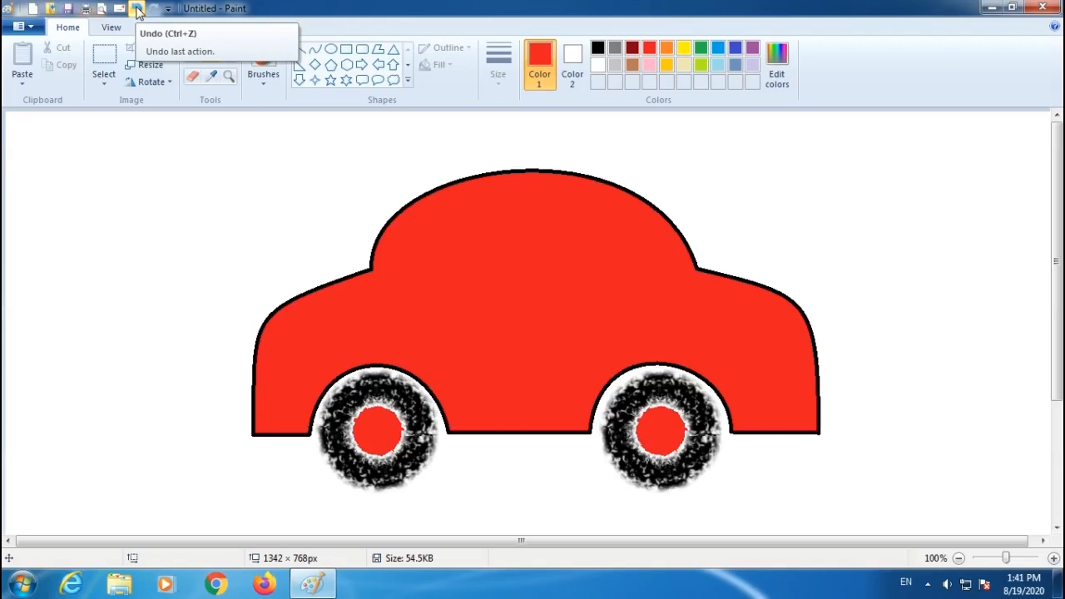
Start a new blank picture without saving the car drawing.
left_click(34, 8)
left_click(561, 295)
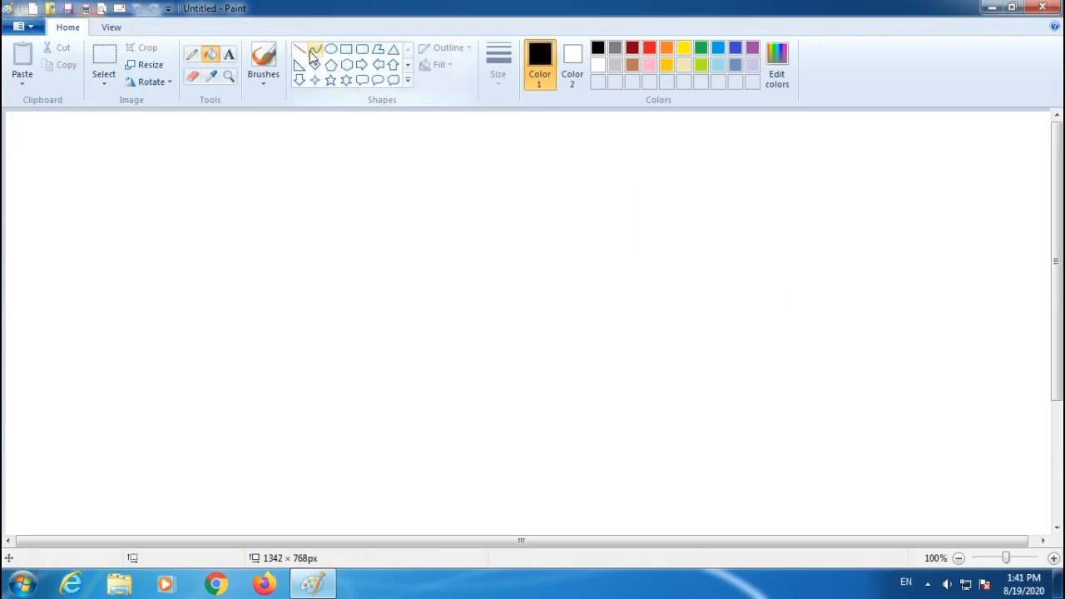
Draw an outlined ellipse, hexagon and diamond in a row across the top of the canvas.
left_click(330, 48)
left_click_drag(86, 156, 160, 239)
left_click(346, 64)
left_click_drag(233, 166, 308, 250)
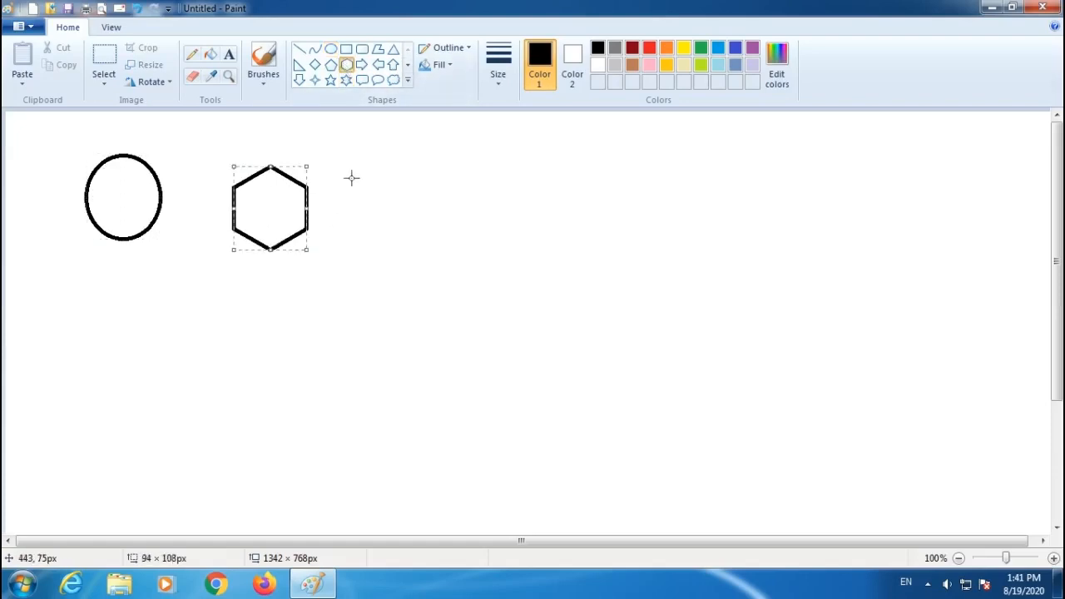
left_click(315, 64)
left_click_drag(399, 163, 473, 266)
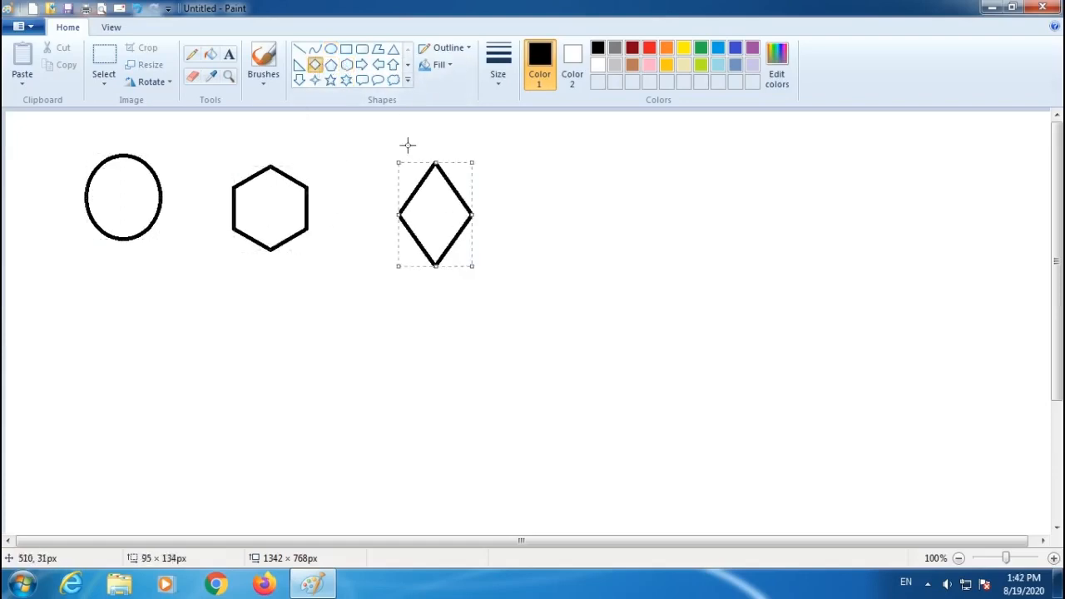
Draw a left arrow, a four-point star and a rounded-rectangle callout, then deselect the last shape.
left_click(377, 64)
left_click_drag(638, 155, 534, 241)
left_click(315, 80)
left_click_drag(169, 390, 259, 474)
left_click(362, 79)
left_click_drag(441, 369, 549, 468)
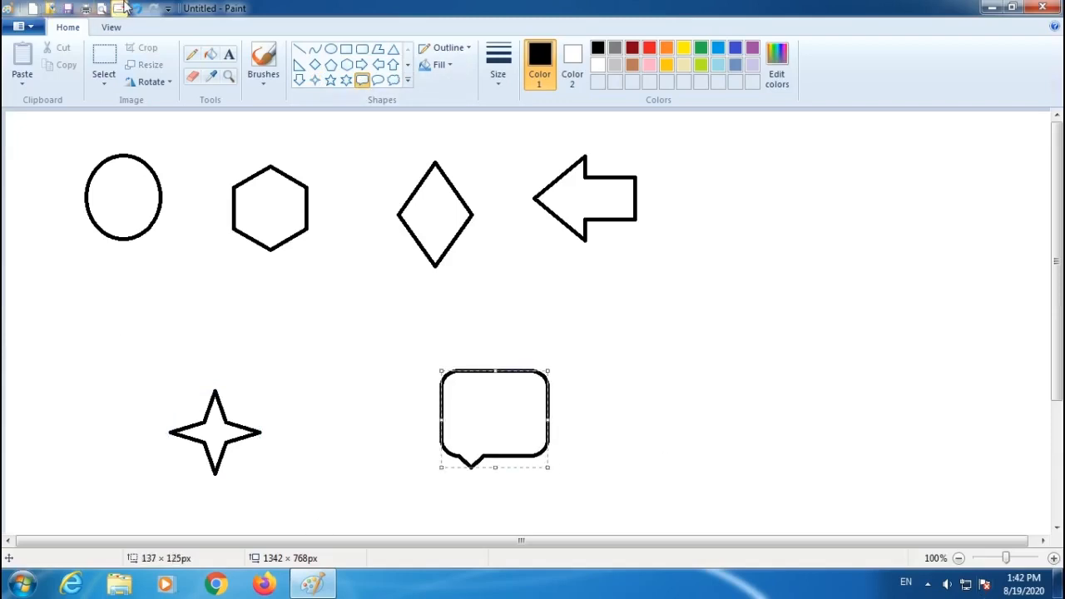
left_click(724, 385)
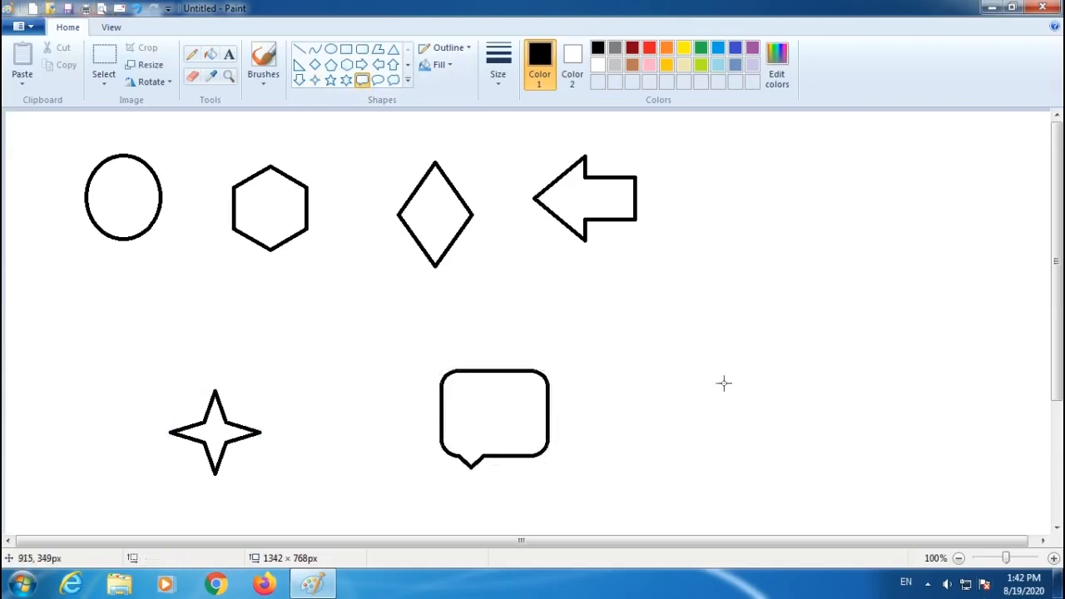
Undo the drawn shapes one by one, then redo them all.
left_click(138, 9)
left_click(137, 9)
left_click(137, 10)
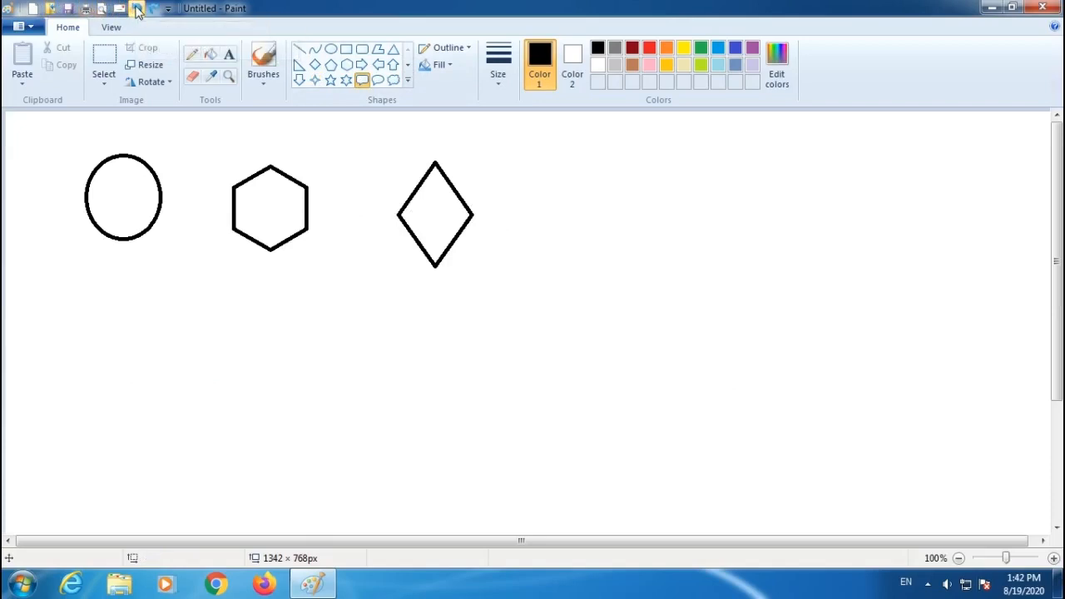
left_click(137, 9)
left_click(137, 10)
left_click(138, 9)
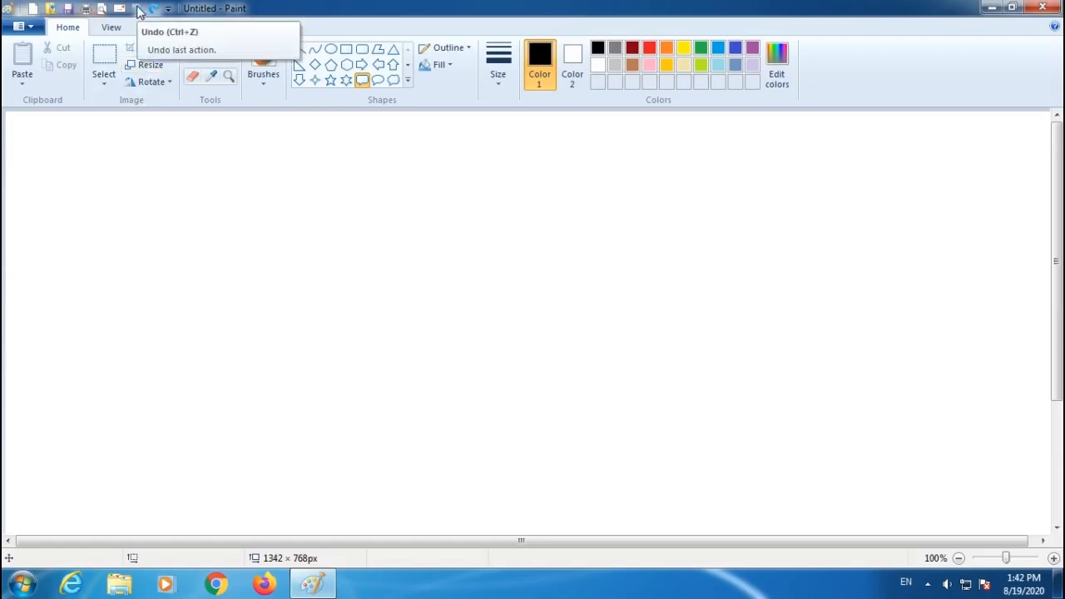
left_click(154, 9)
left_click(153, 9)
left_click(154, 9)
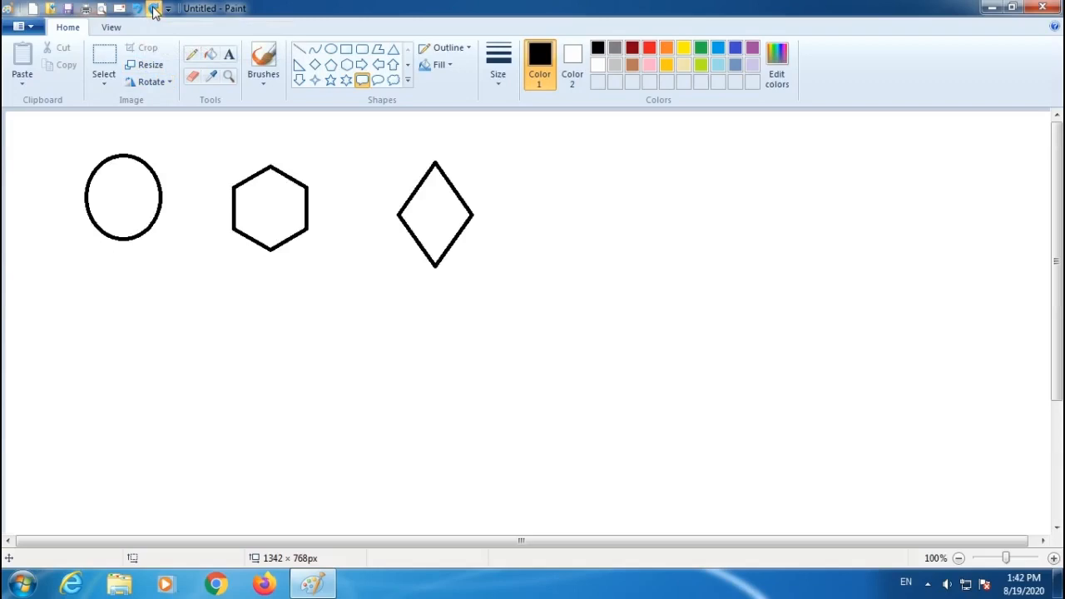
left_click(154, 10)
left_click(154, 9)
left_click(154, 9)
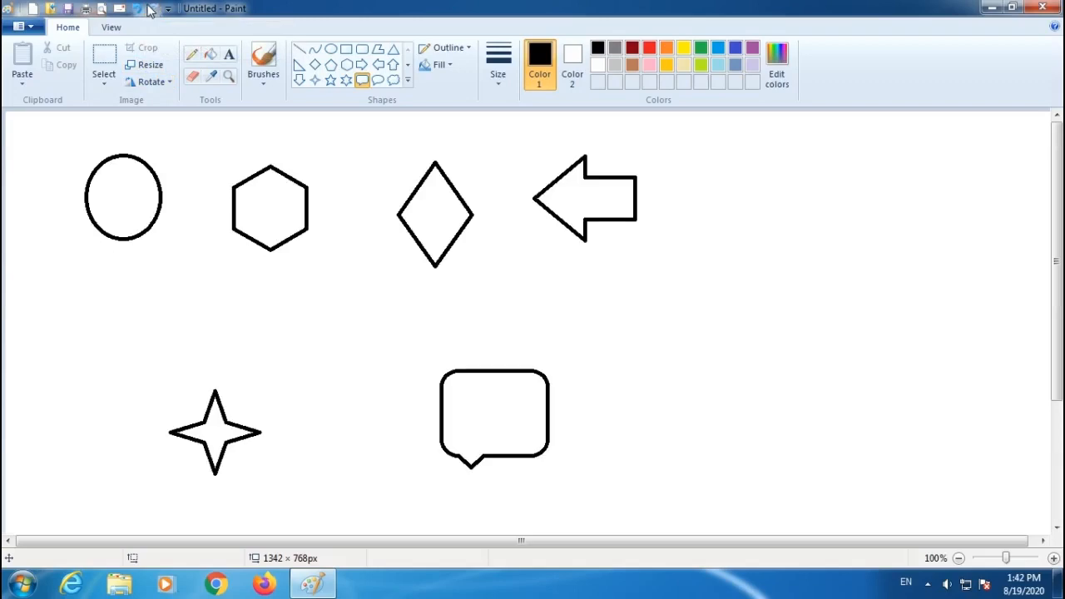
Undo and redo the most recent shapes several more times.
left_click(137, 9)
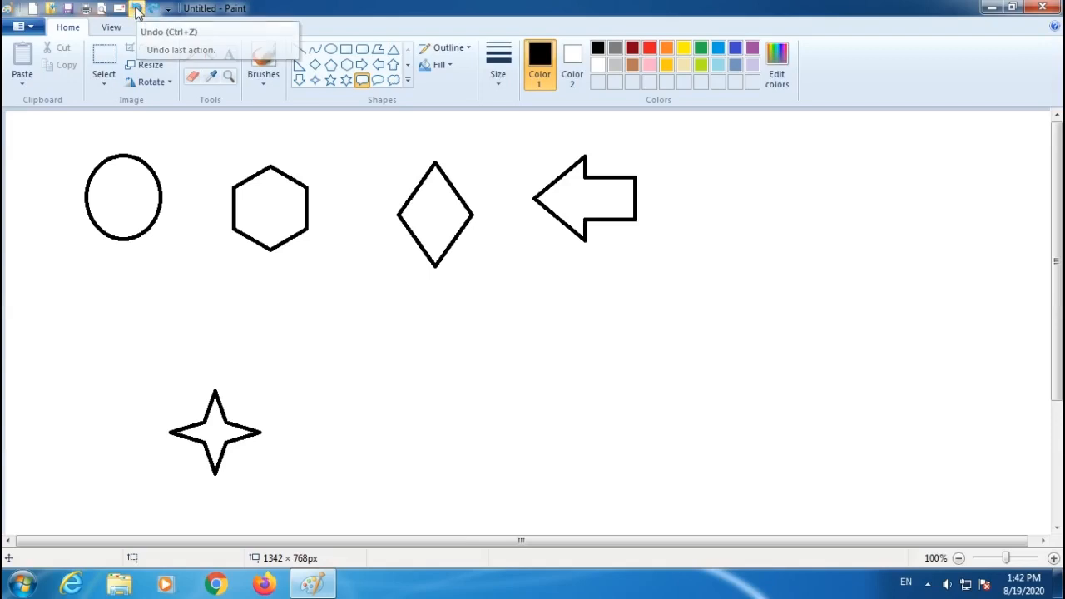
left_click(136, 9)
left_click(137, 9)
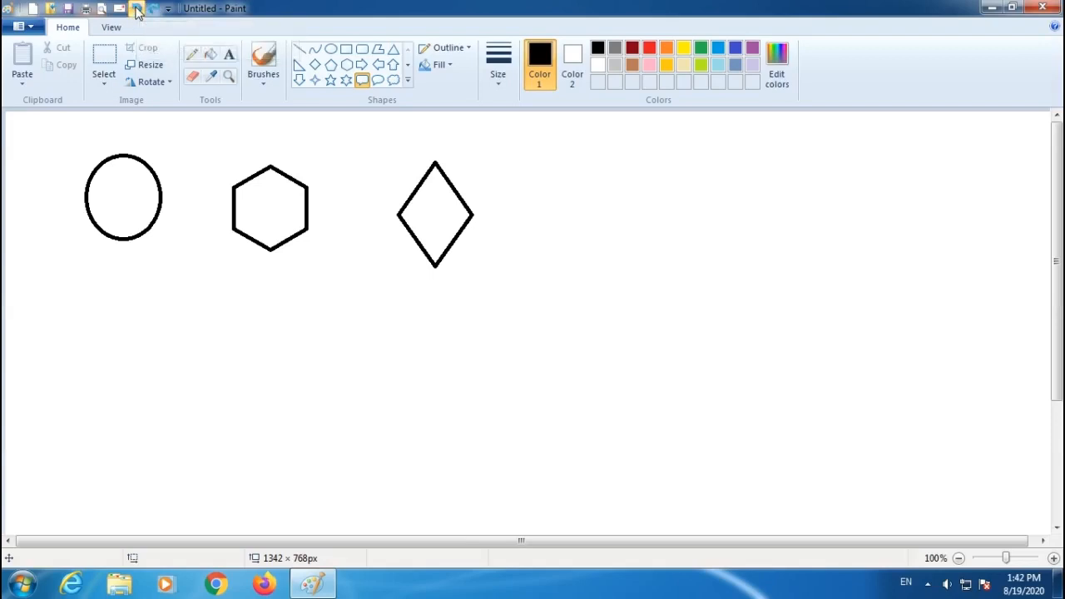
left_click(154, 9)
left_click(154, 9)
left_click(154, 9)
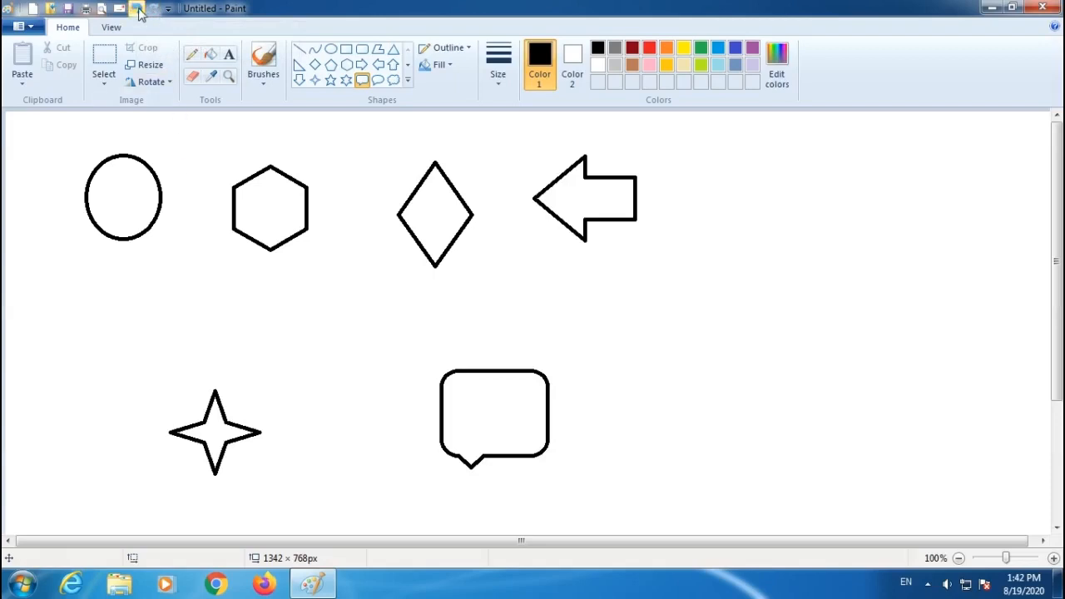
left_click(137, 10)
left_click(137, 9)
left_click(137, 10)
left_click(137, 9)
left_click(138, 9)
left_click(138, 9)
left_click(154, 9)
left_click(154, 9)
left_click(154, 10)
left_click(154, 9)
left_click(154, 9)
left_click(154, 9)
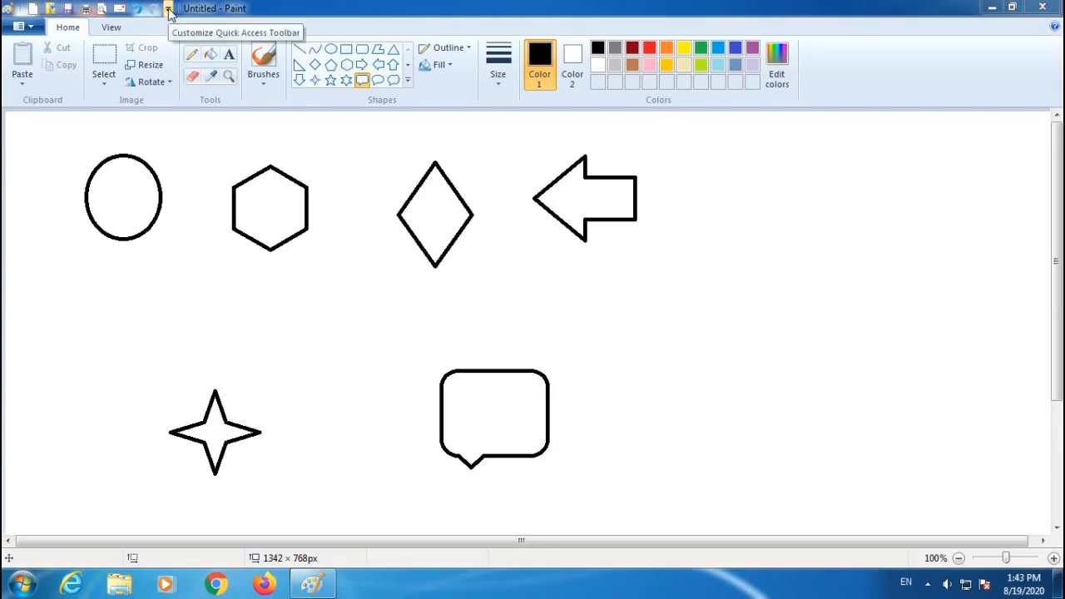
Move the Quick Access Toolbar below the ribbon.
left_click(168, 10)
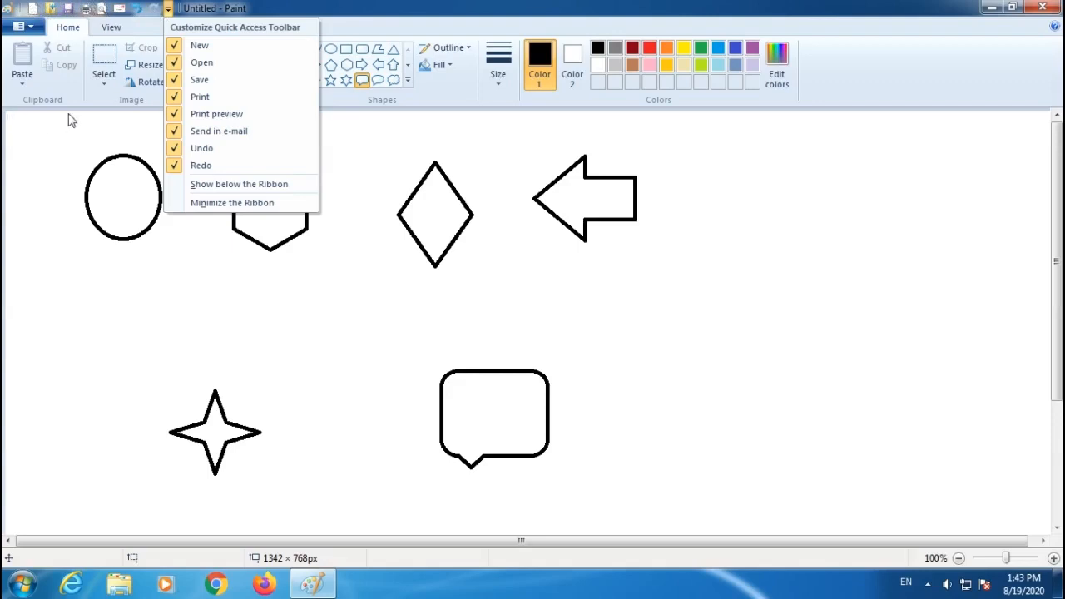
left_click(244, 187)
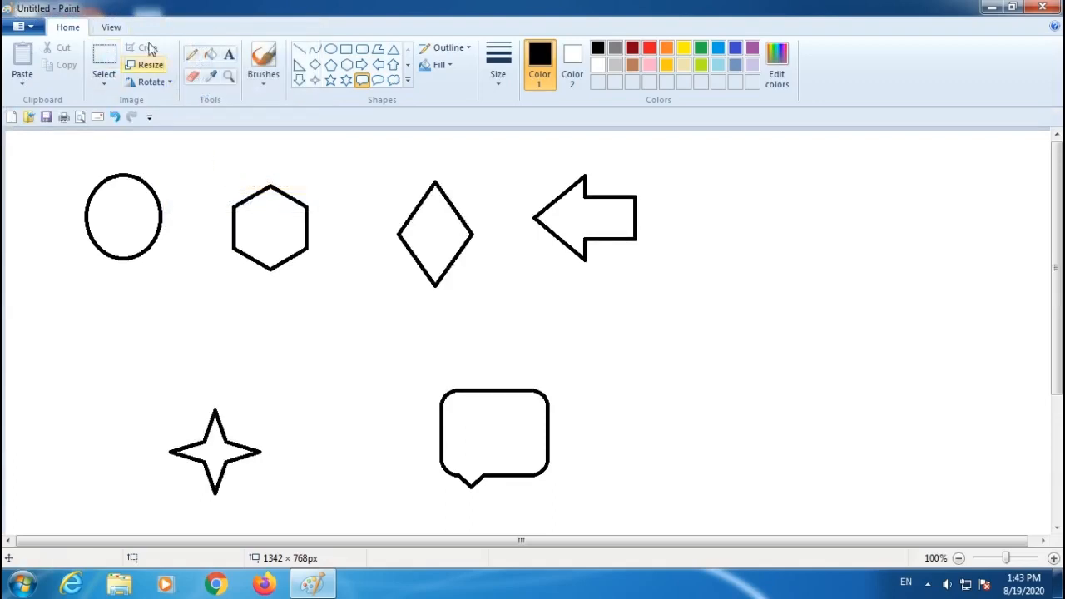
Move the Quick Access Toolbar back above the ribbon.
left_click(149, 118)
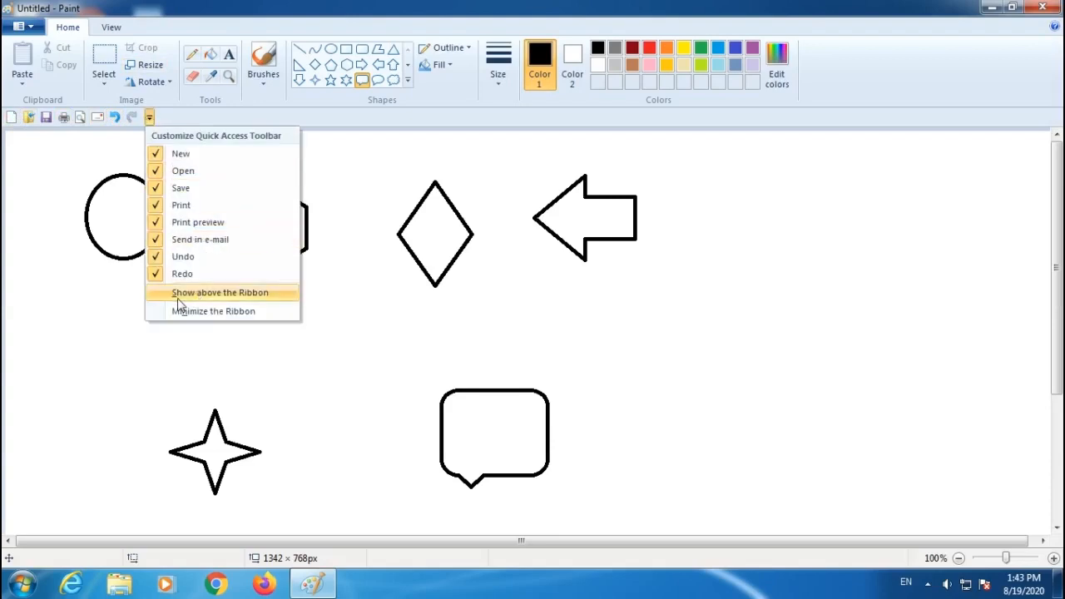
left_click(222, 293)
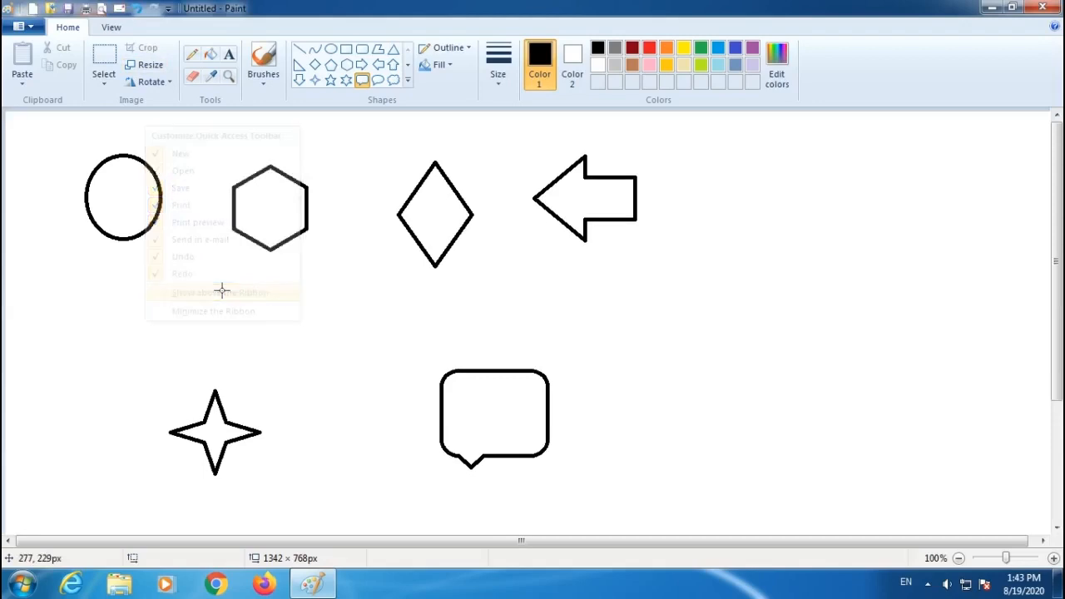
Minimize the ribbon using the Quick Access Toolbar options.
left_click(168, 8)
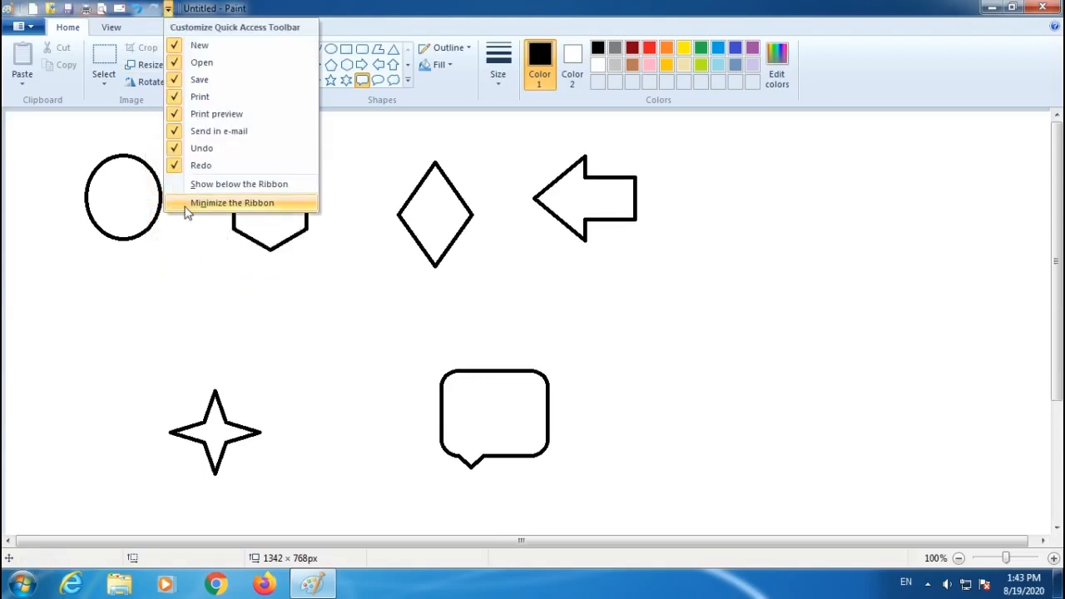
left_click(354, 266)
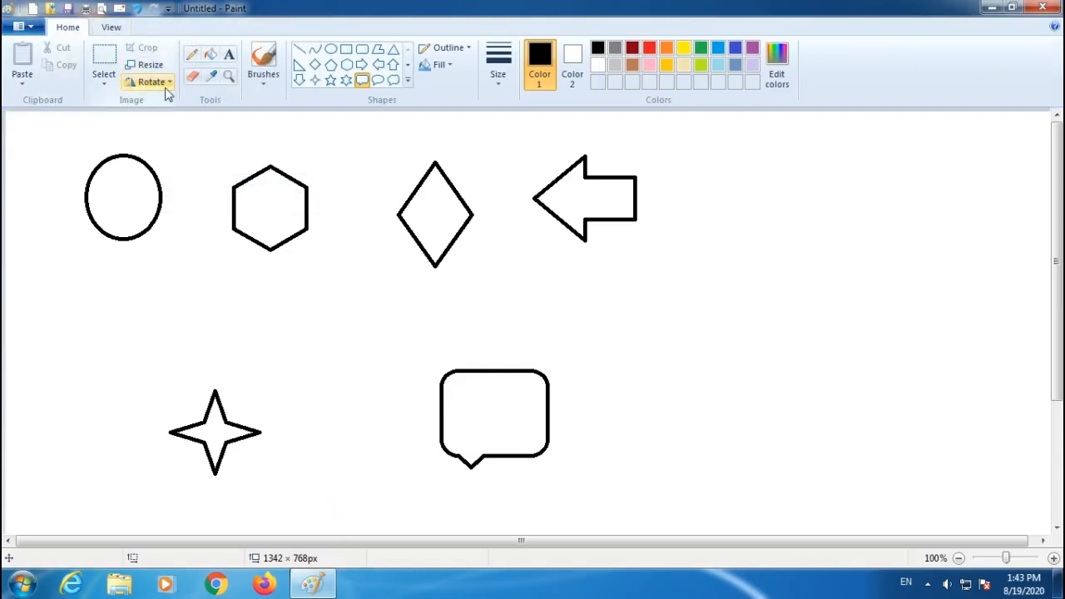
left_click(168, 8)
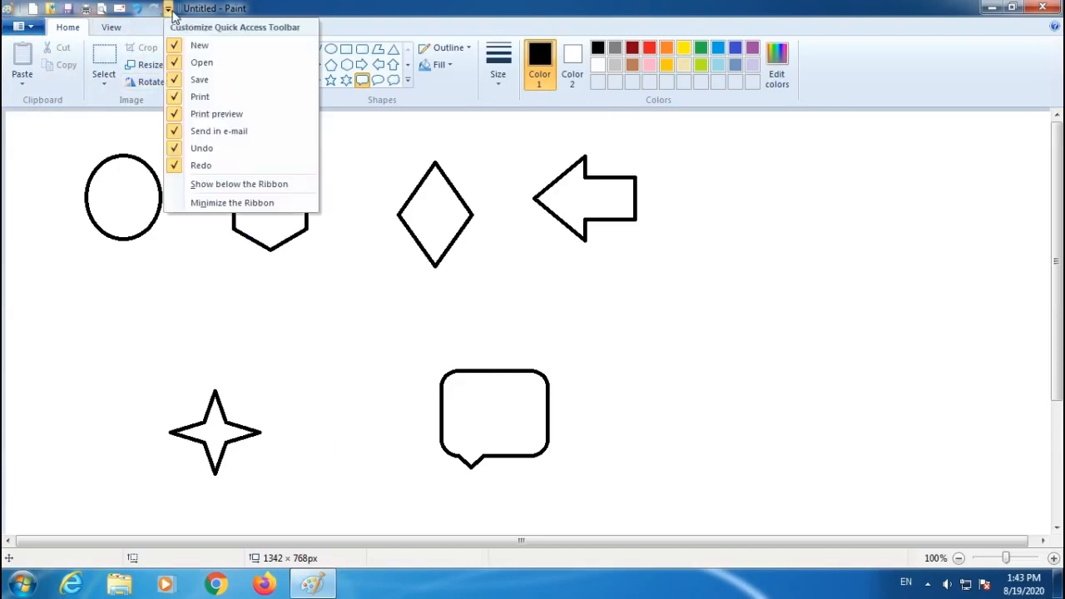
left_click(193, 205)
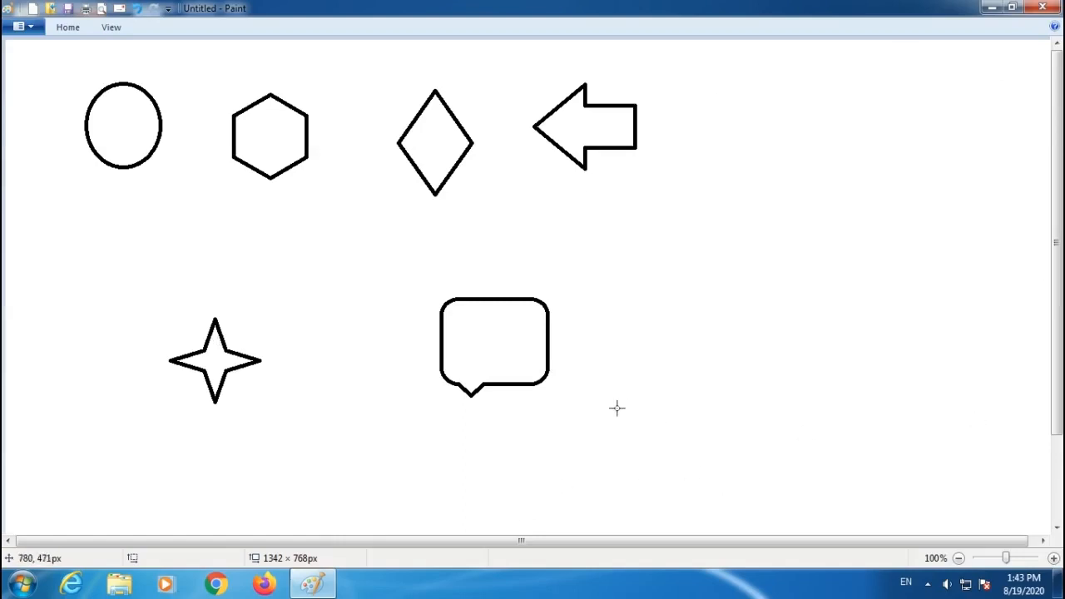
Draw a right triangle about 194 × 183 px from the collapsed ribbon, then restore the full ribbon.
left_click(70, 31)
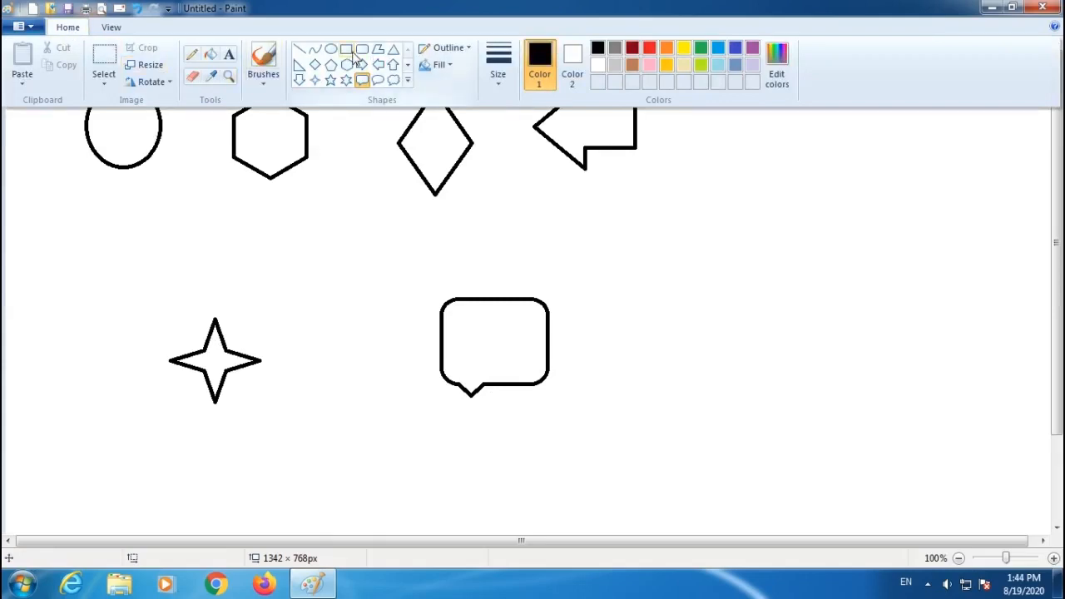
left_click(300, 65)
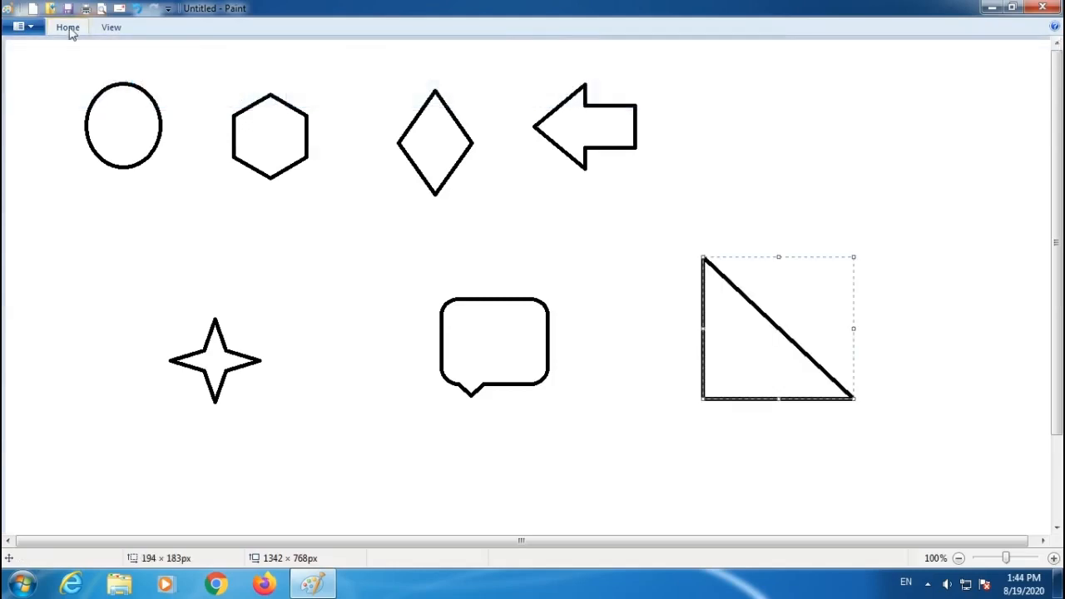
left_click(70, 30)
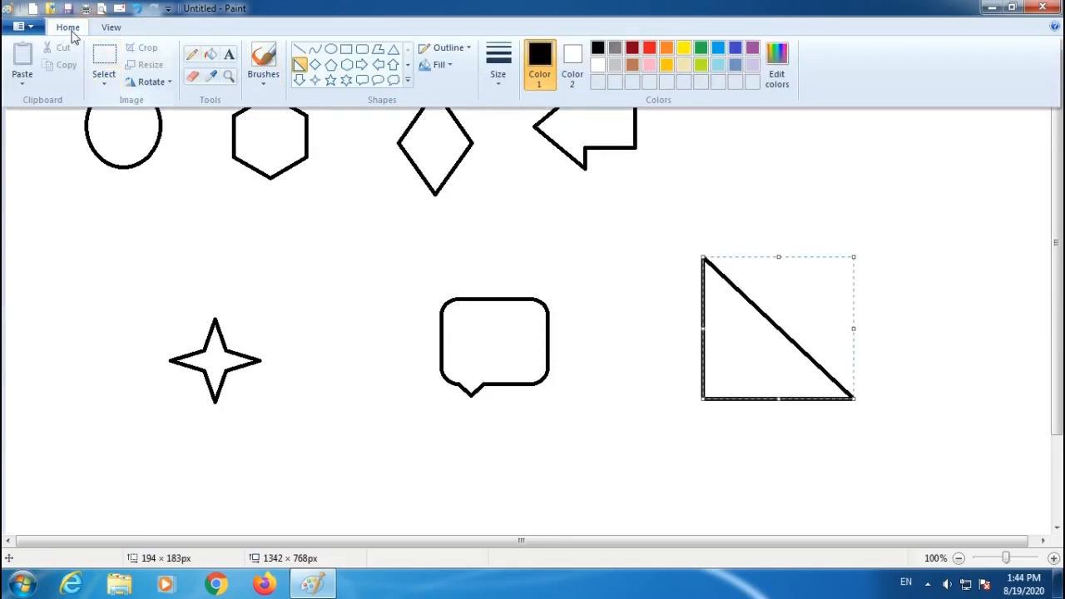
double_click(69, 29)
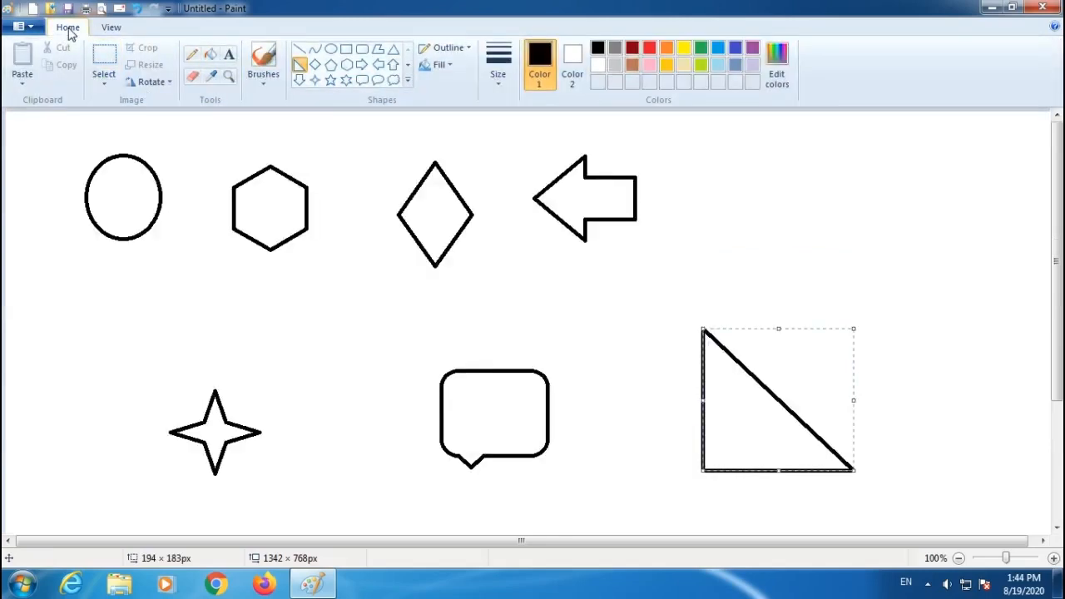
Minimize the ribbon and restore it again, first through the Quick Access Toolbar options, then from the Home tab.
left_click(167, 9)
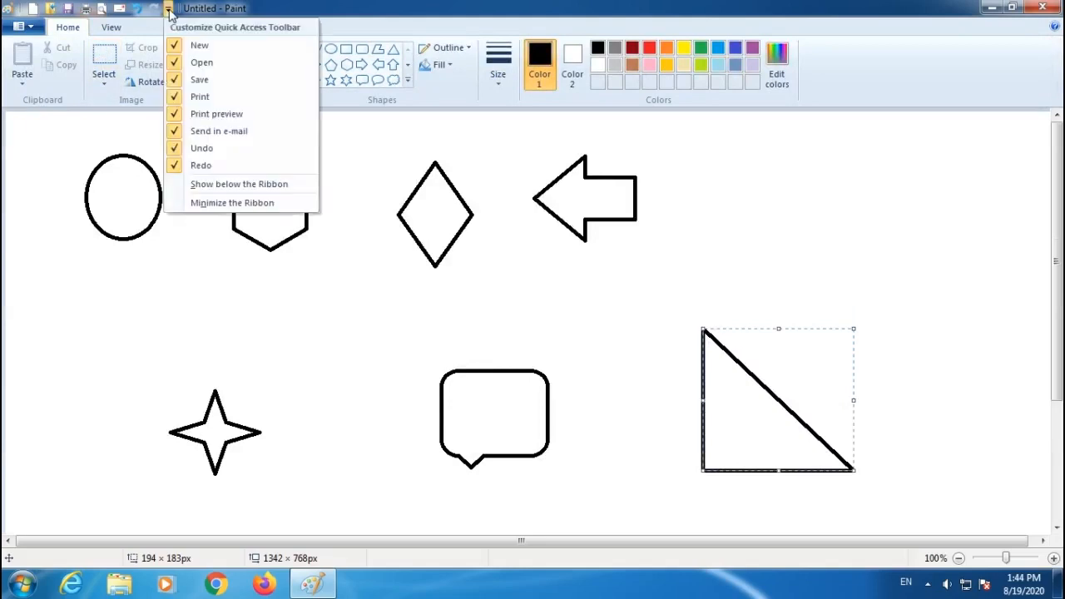
left_click(197, 205)
left_click(167, 8)
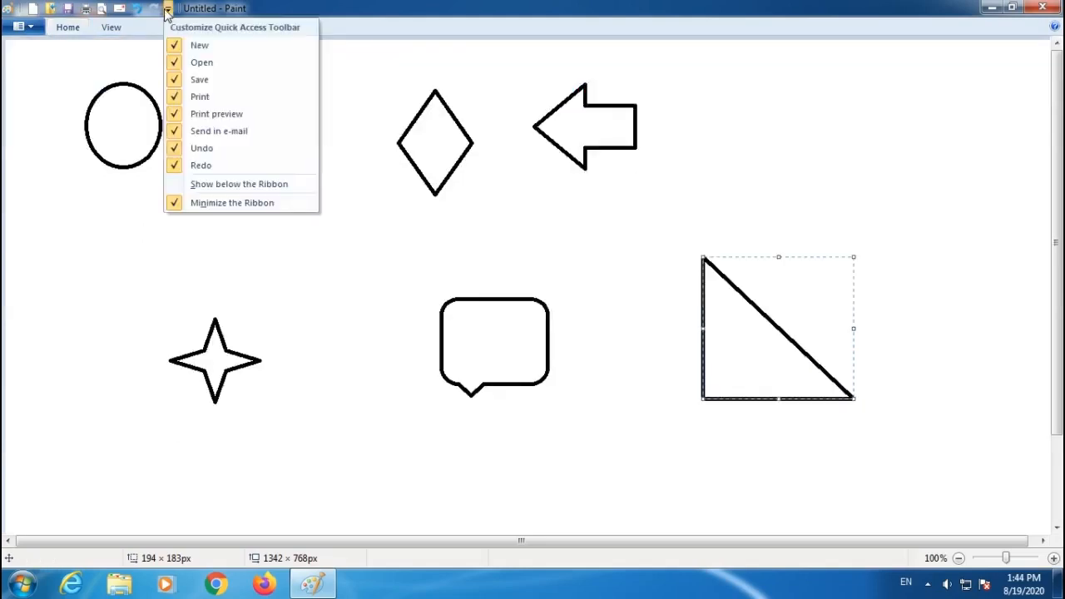
left_click(198, 205)
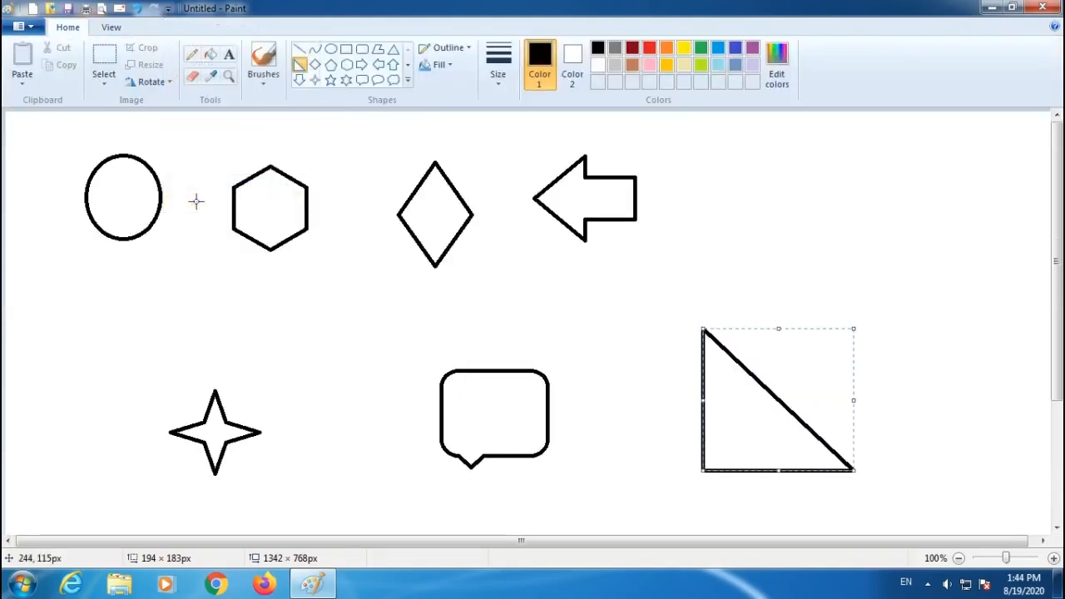
double_click(70, 28)
double_click(69, 29)
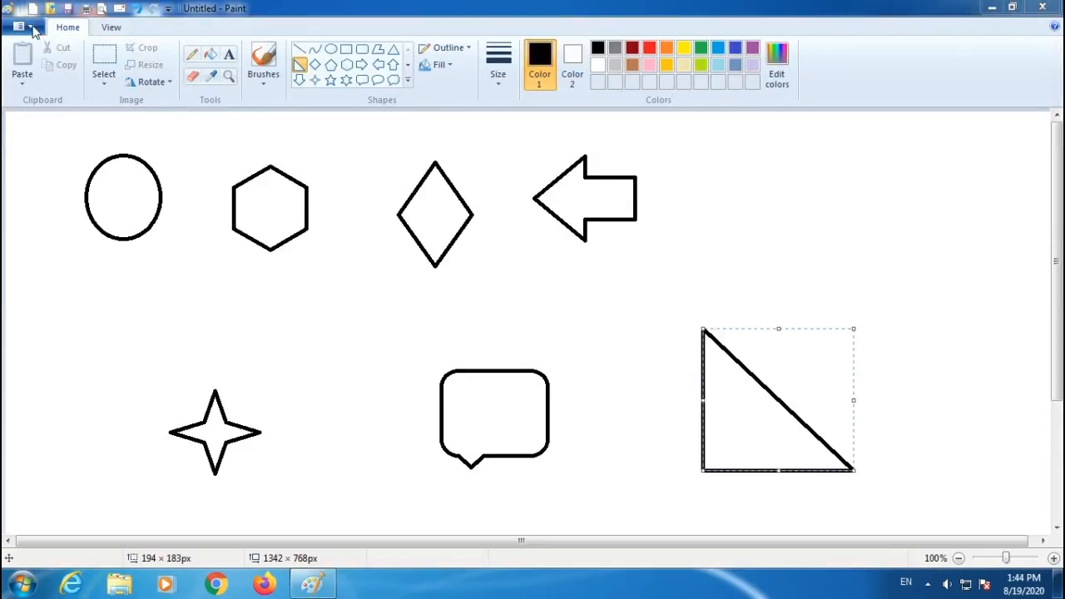
Browse the Save as formats, close the menu, and deselect the triangle.
left_click(32, 27)
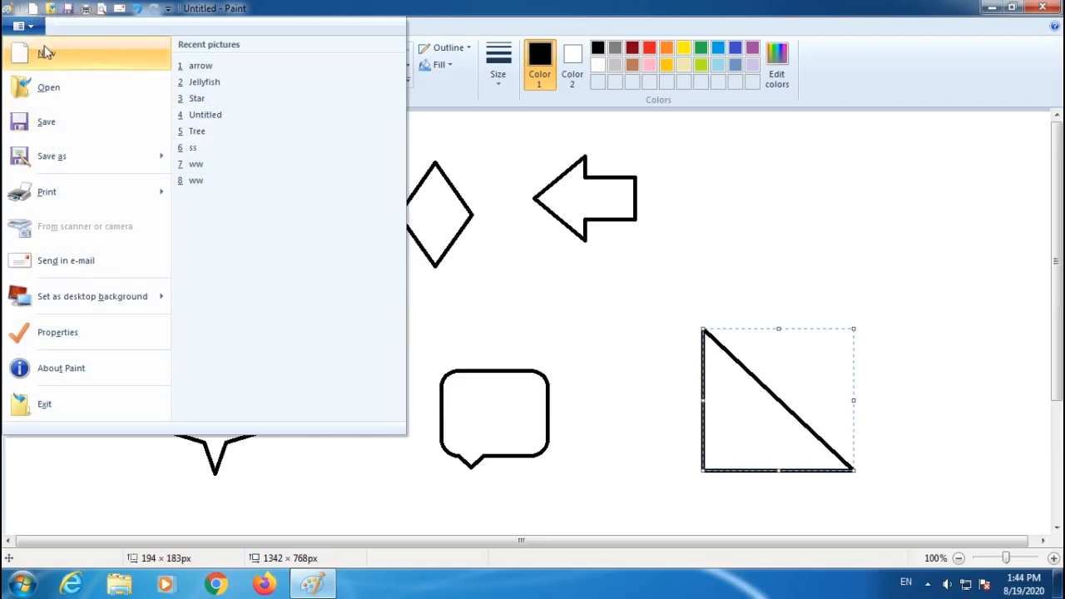
mouse_move(47, 163)
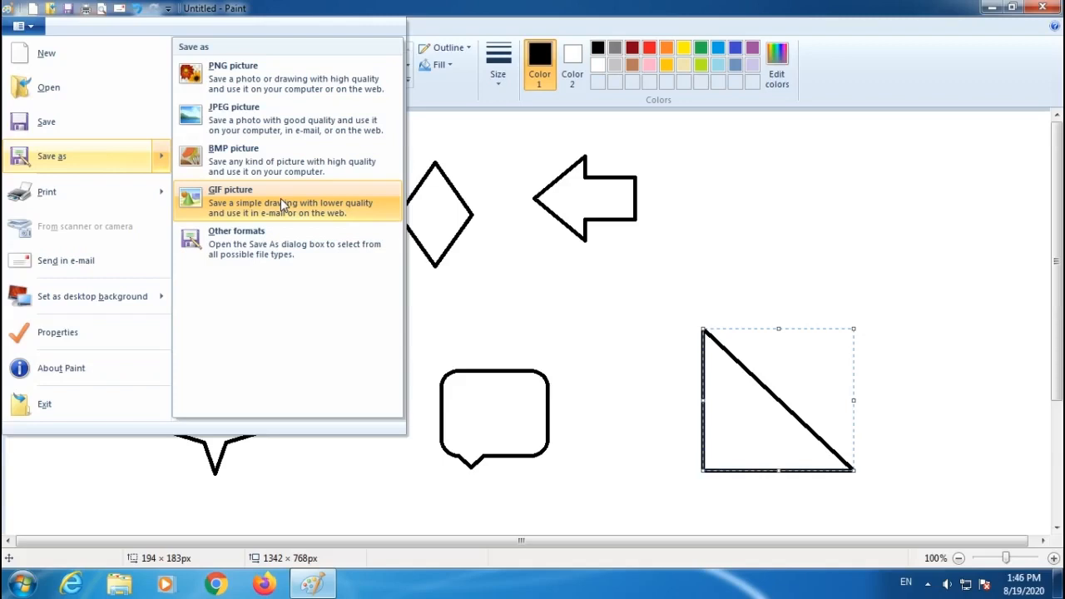
left_click(535, 269)
left_click(660, 449)
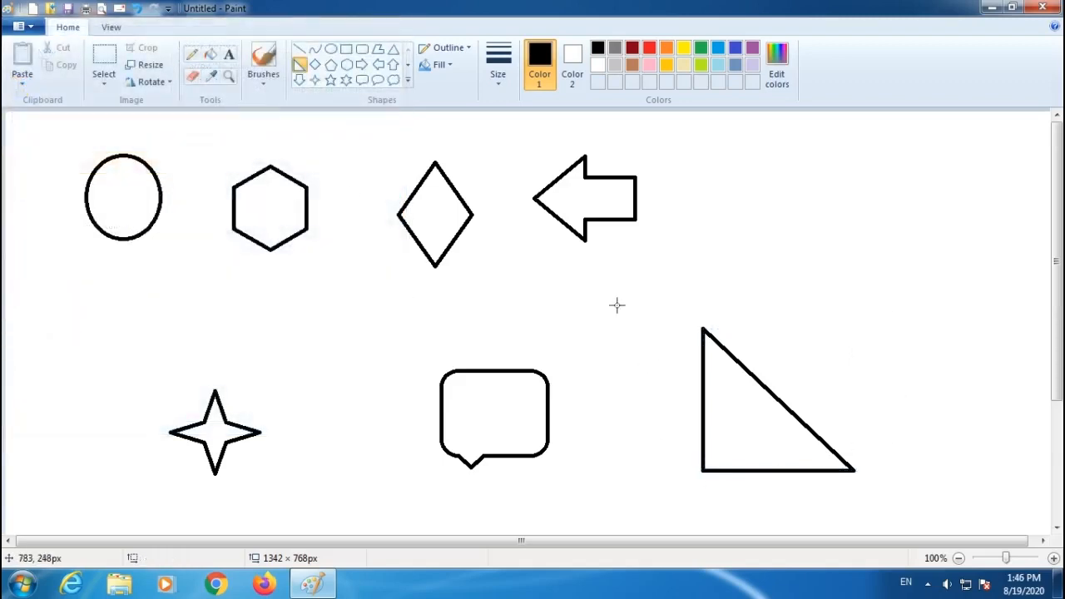
Save the picture as a JPEG picture named 1 on the Desktop.
left_click(33, 30)
mouse_move(58, 156)
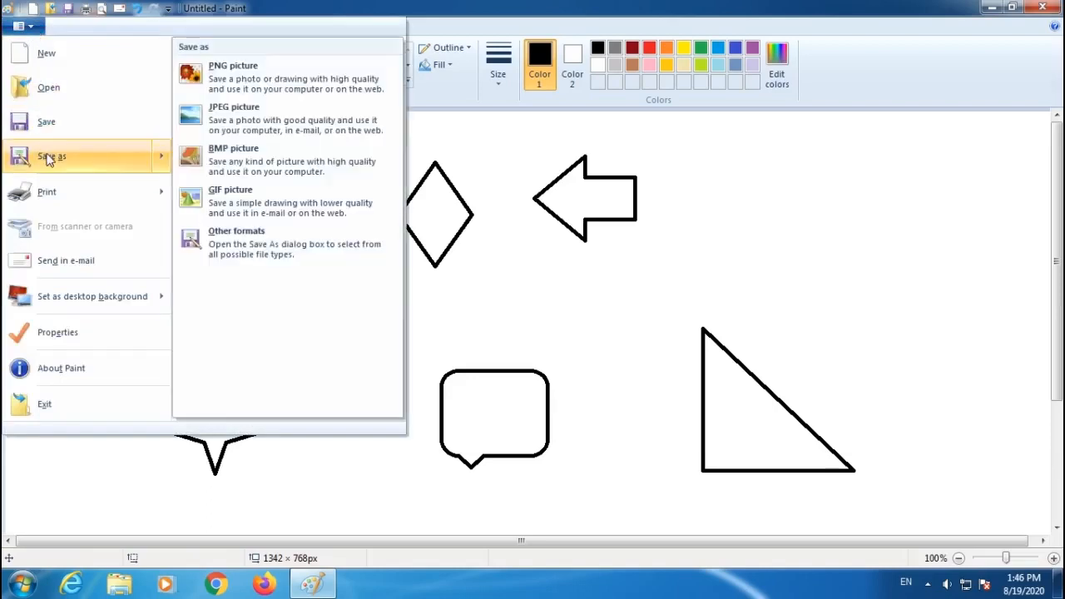
left_click(228, 114)
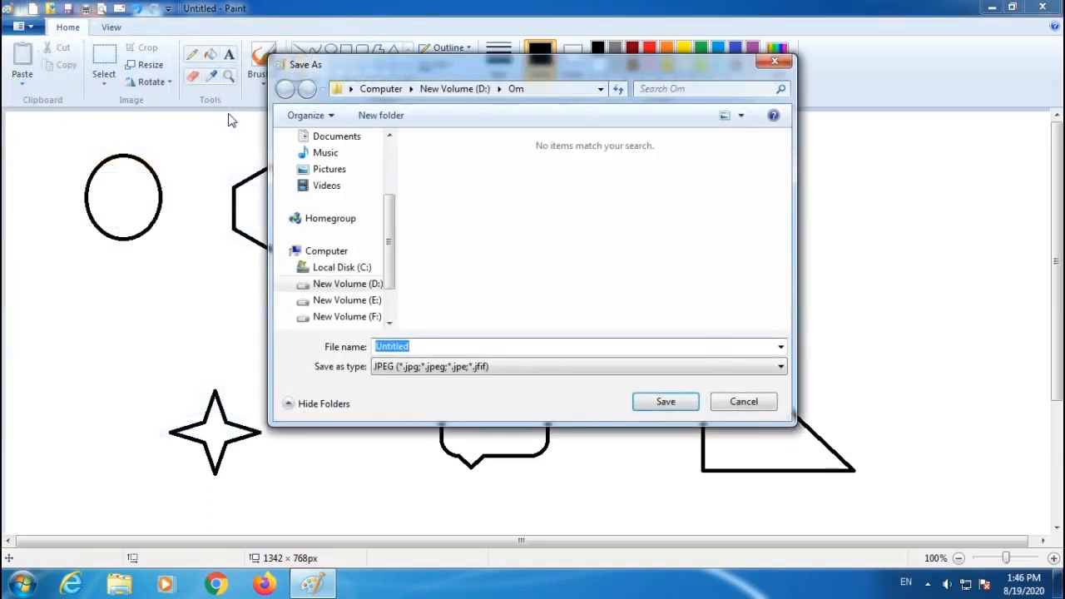
scroll(373, 163, "up", 3)
left_click(328, 163)
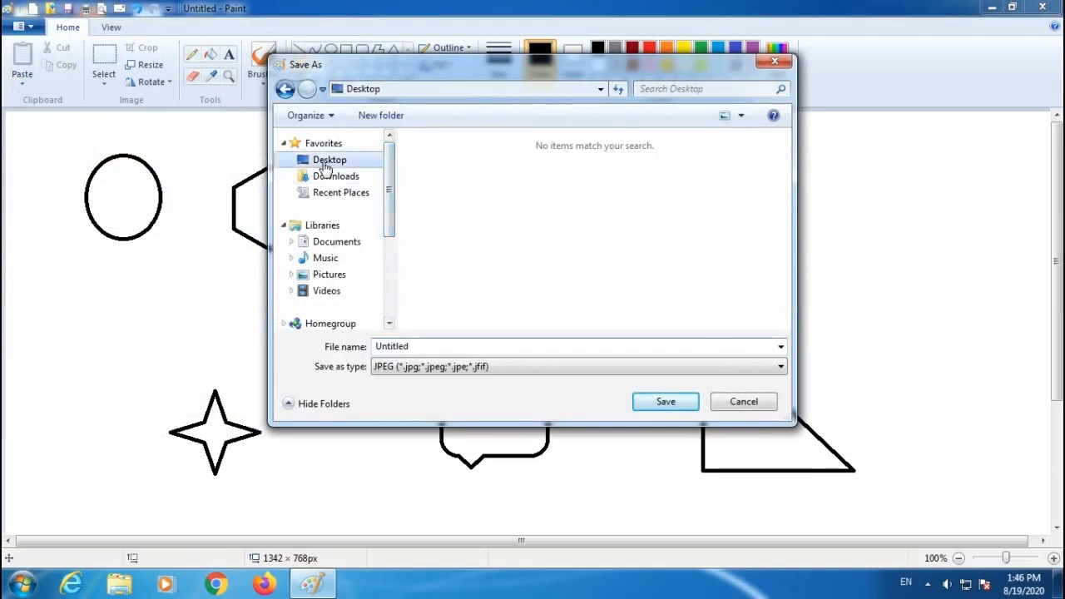
double_click(429, 348)
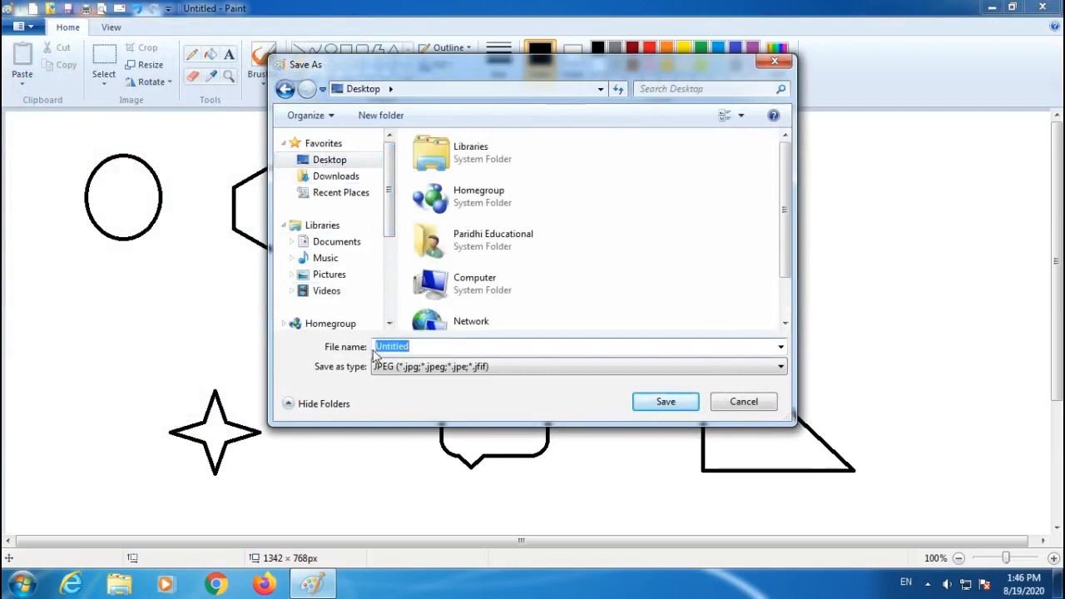
type("1")
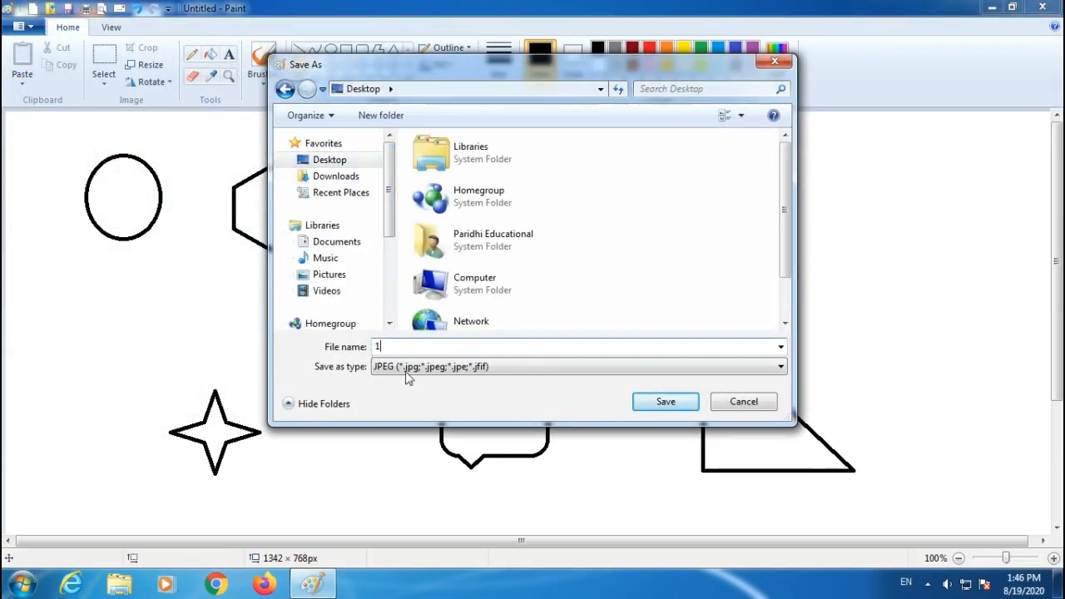
left_click(645, 401)
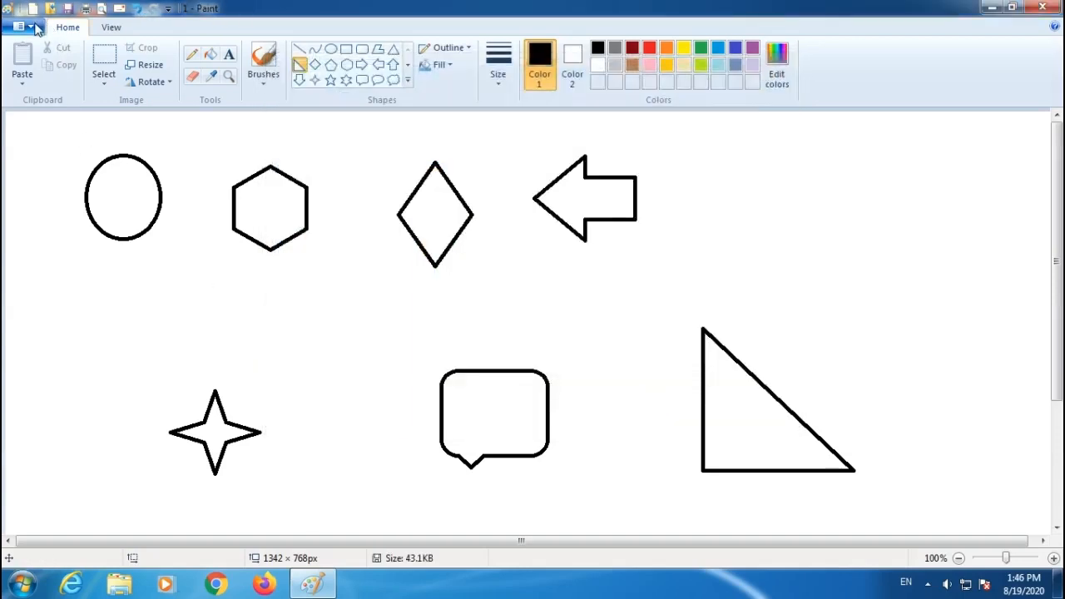
Save the picture as a BMP picture named 1 on the Desktop.
left_click(20, 27)
mouse_move(48, 156)
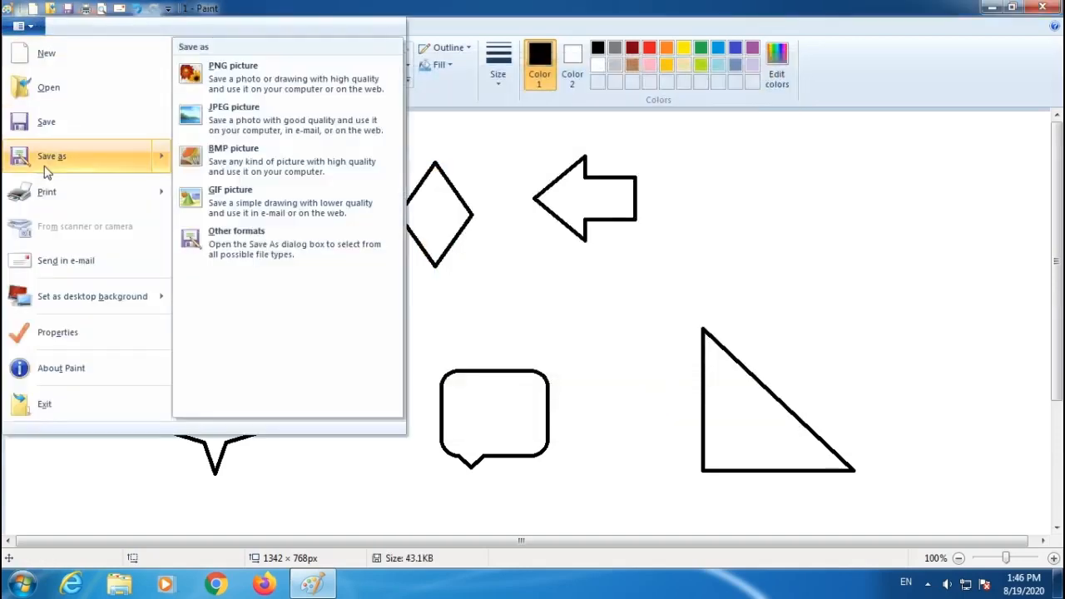
left_click(223, 163)
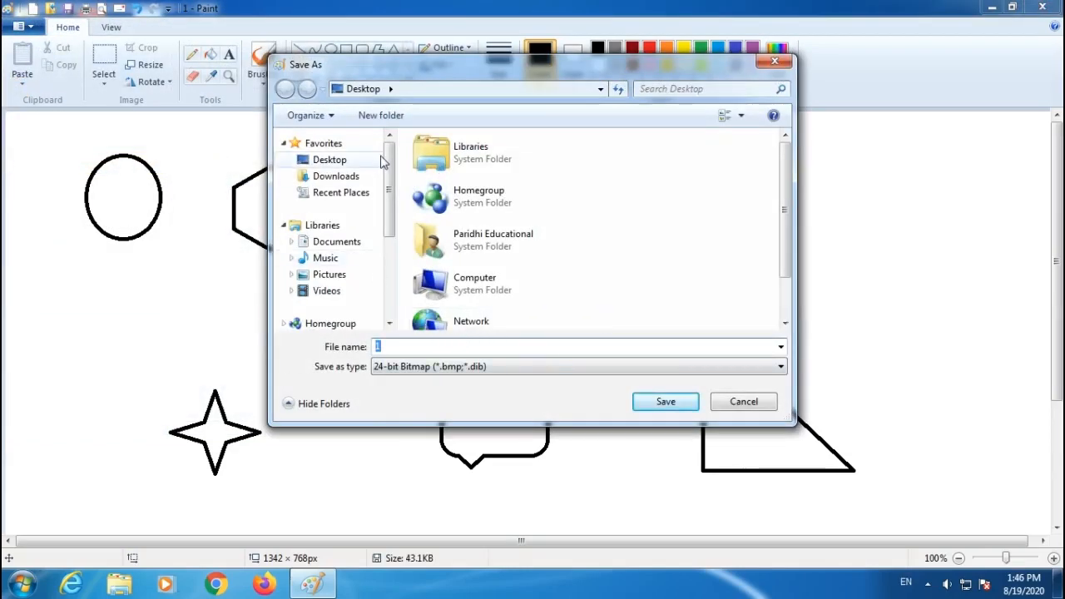
left_click(329, 166)
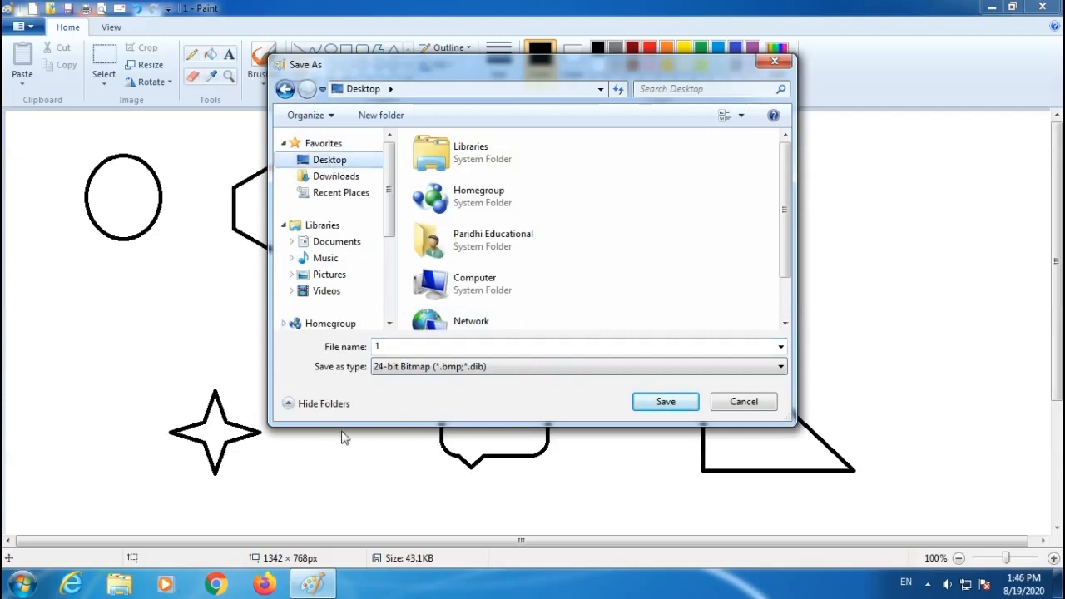
double_click(387, 347)
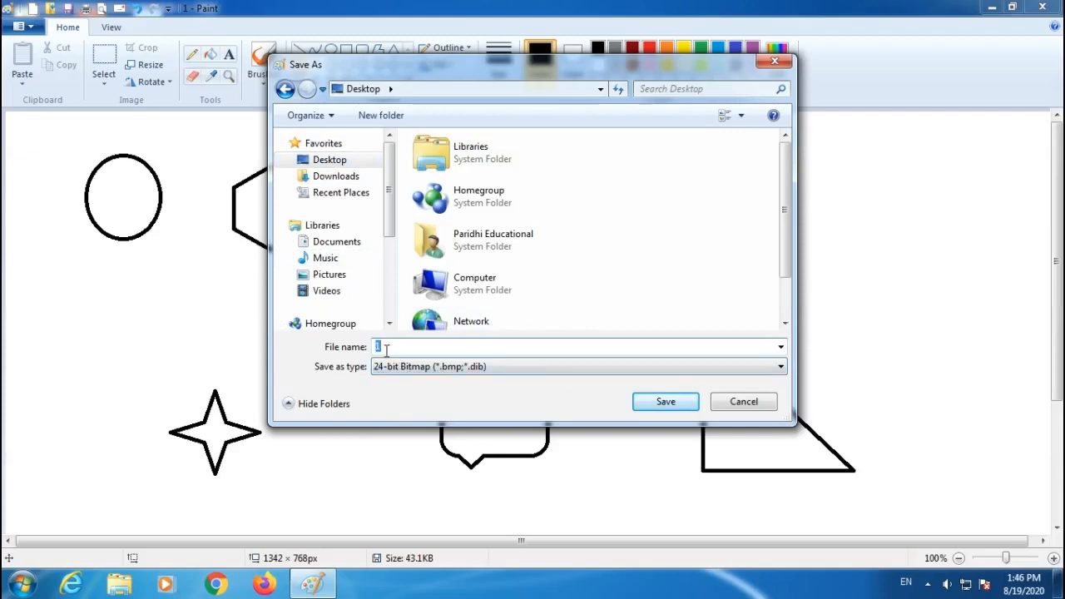
left_click(664, 406)
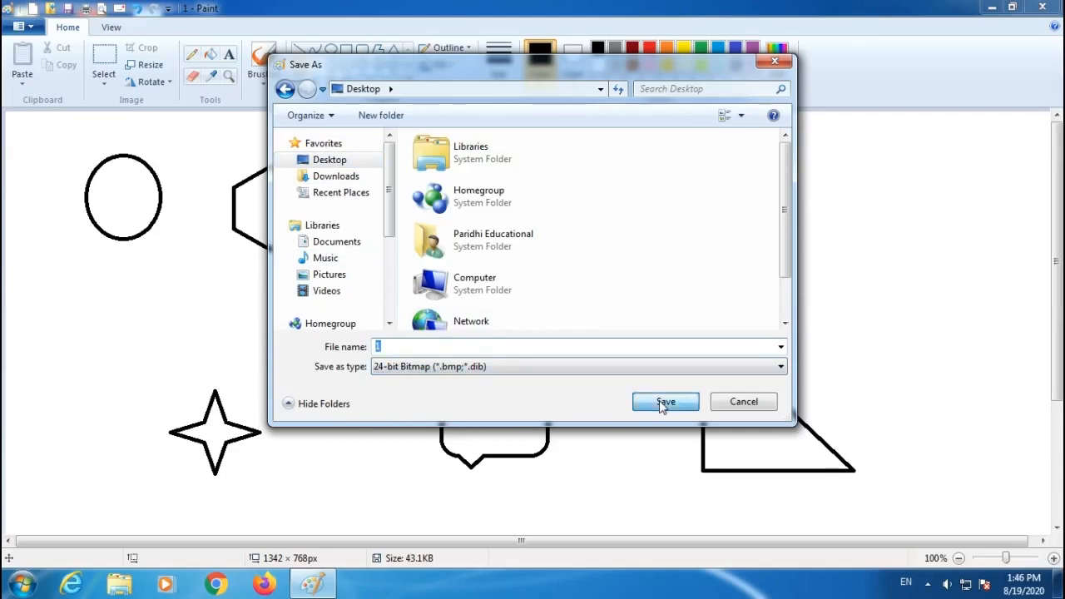
Minimize Paint and place the two saved image files side by side on the desktop.
left_click(992, 8)
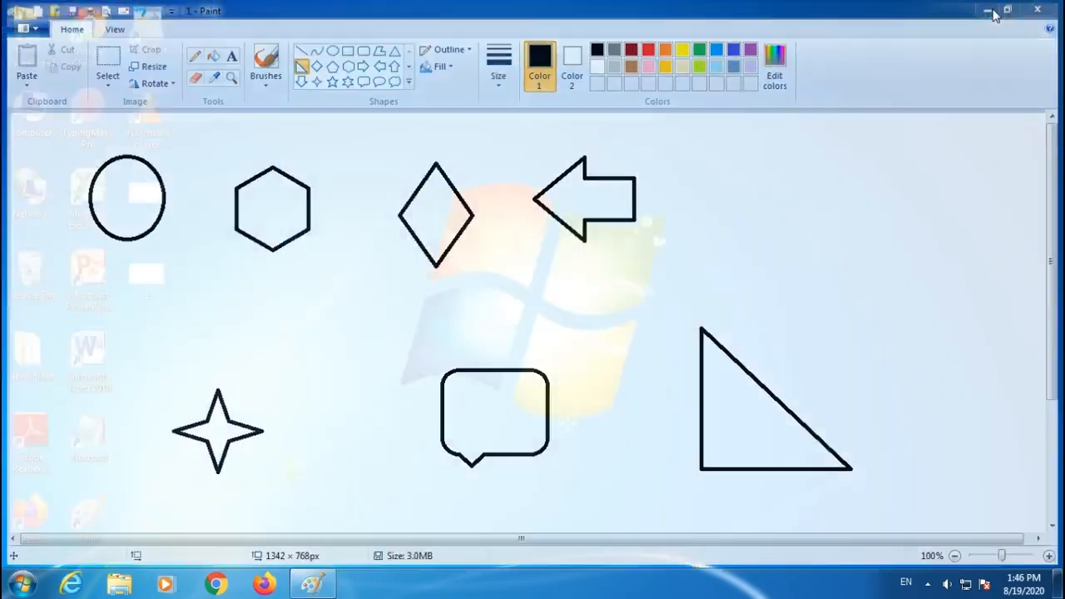
mouse_move(151, 194)
left_mouse_down()
mouse_move(227, 223)
mouse_move(332, 171)
mouse_move(326, 192)
left_mouse_up()
left_click_drag(147, 273, 425, 196)
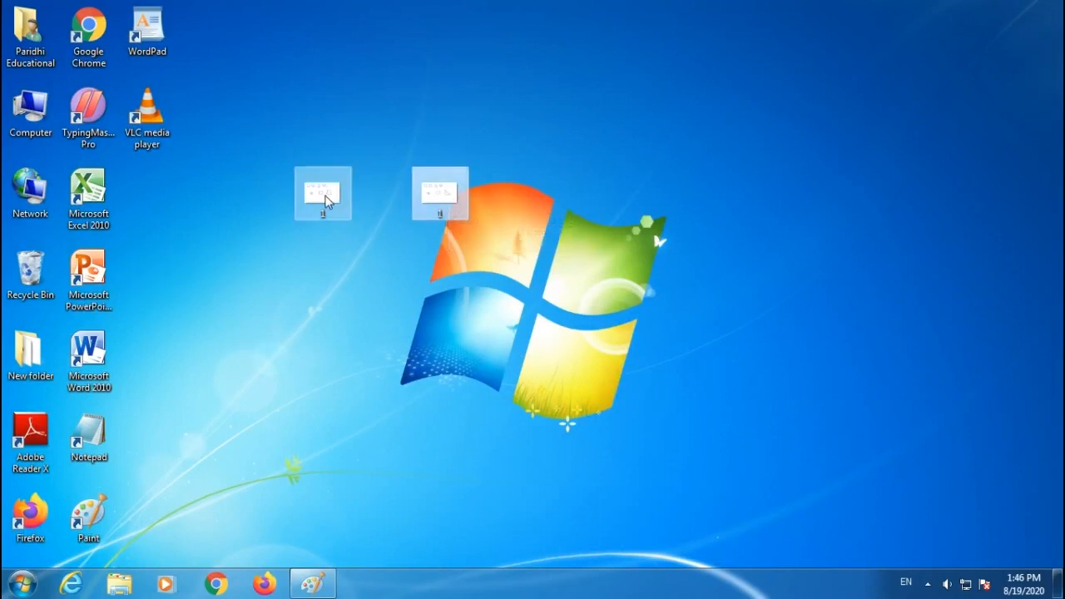
Open the JPEG file's properties and examine its file type and size.
right_click(326, 200)
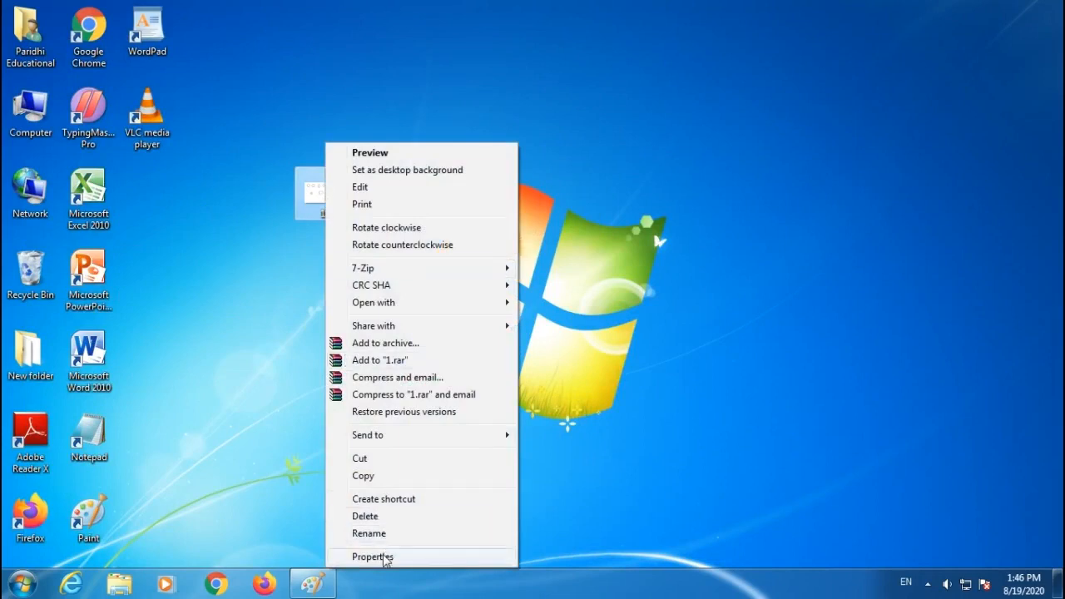
left_click(382, 558)
left_click_drag(454, 179, 159, 102)
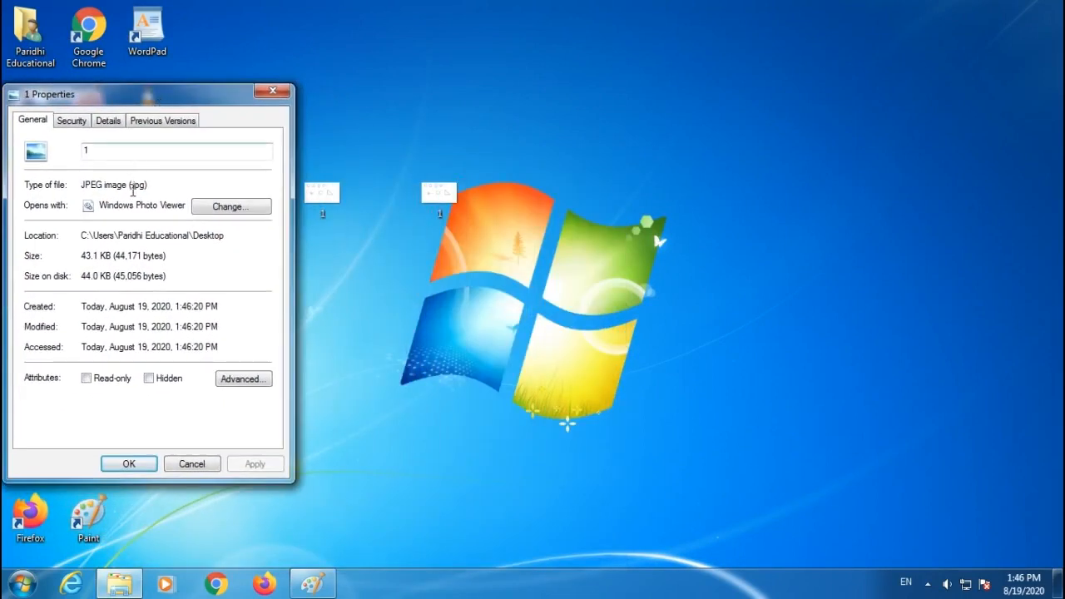
left_click_drag(127, 185, 161, 185)
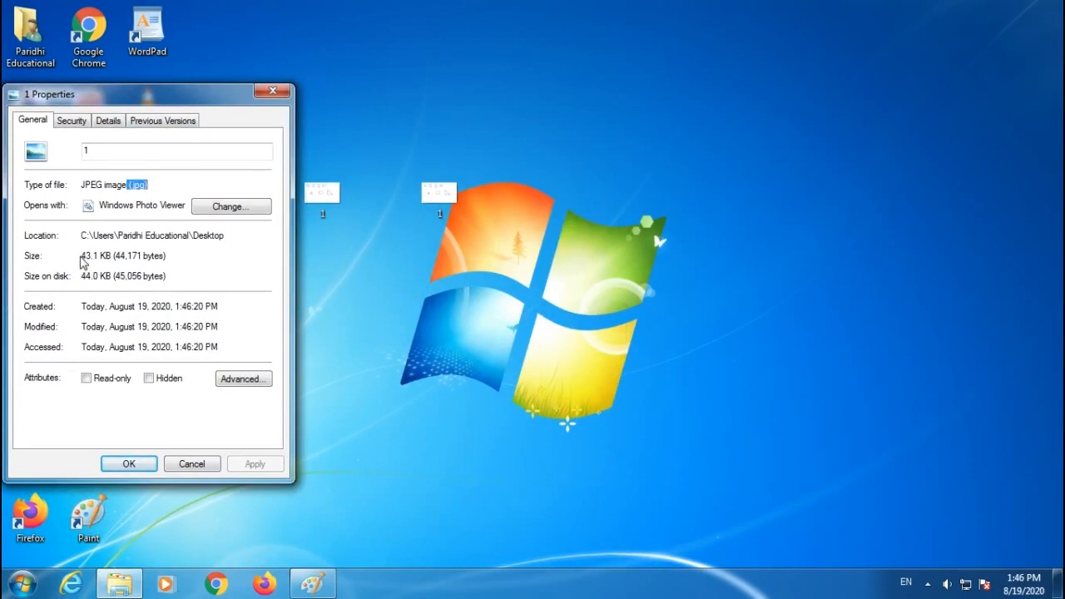
left_click_drag(82, 257, 157, 258)
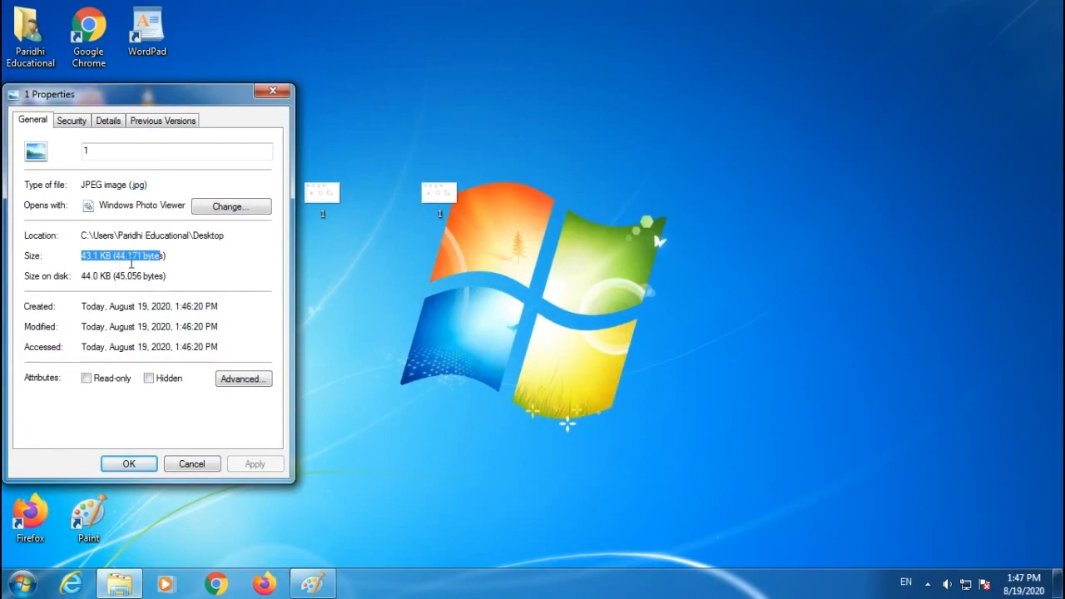
left_click(169, 258)
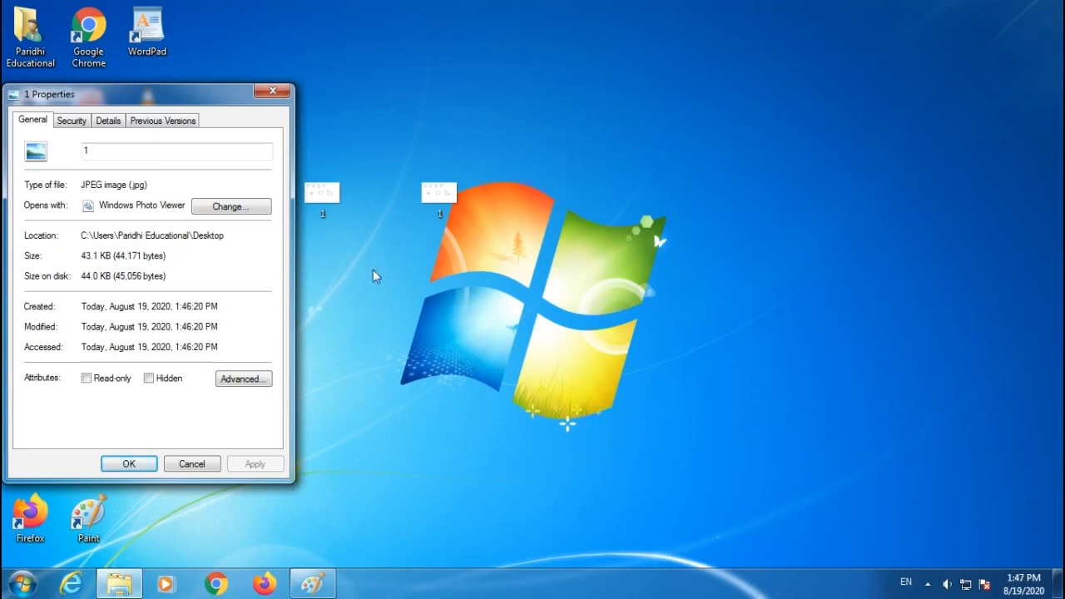
Open the BMP file's properties and compare its type and size with the JPEG file's.
right_click(439, 194)
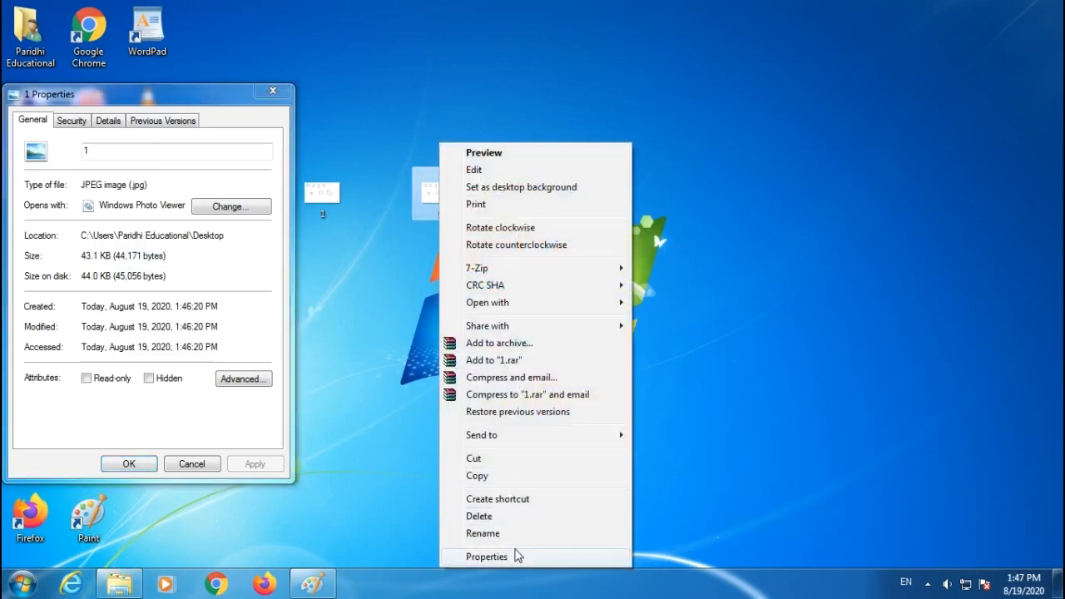
left_click(486, 557)
left_click_drag(561, 174, 549, 131)
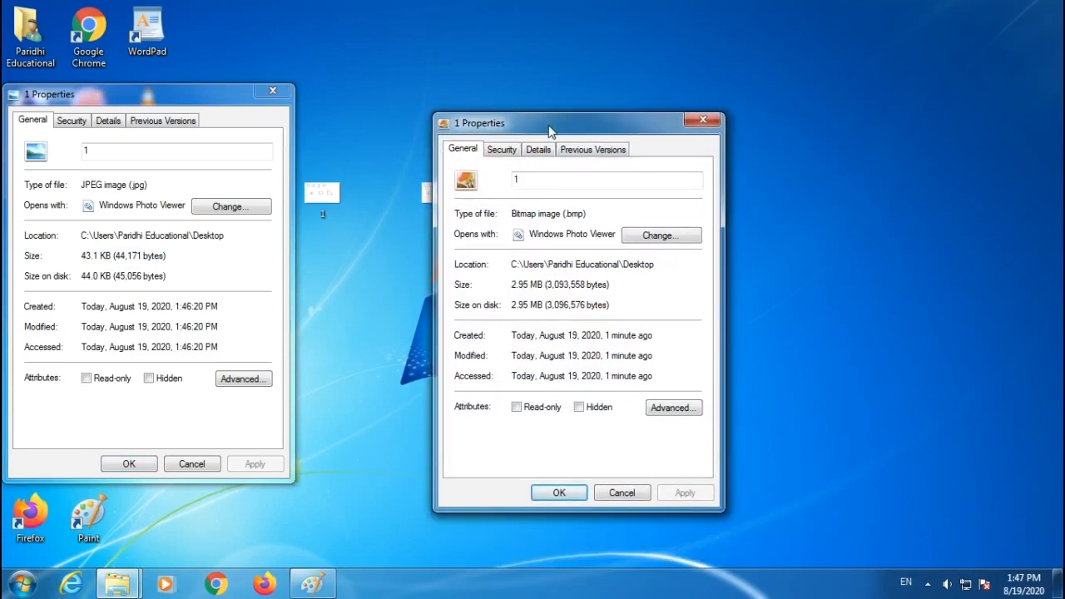
left_click_drag(564, 215, 591, 216)
left_click_drag(545, 285, 560, 286)
left_click_drag(610, 285, 554, 288)
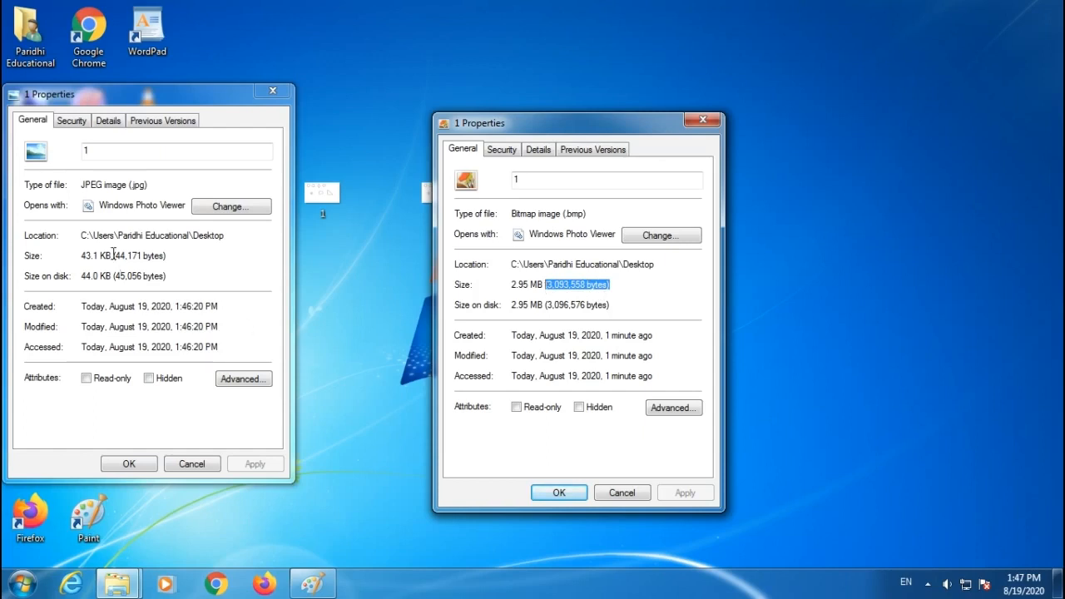
left_click_drag(114, 256, 162, 260)
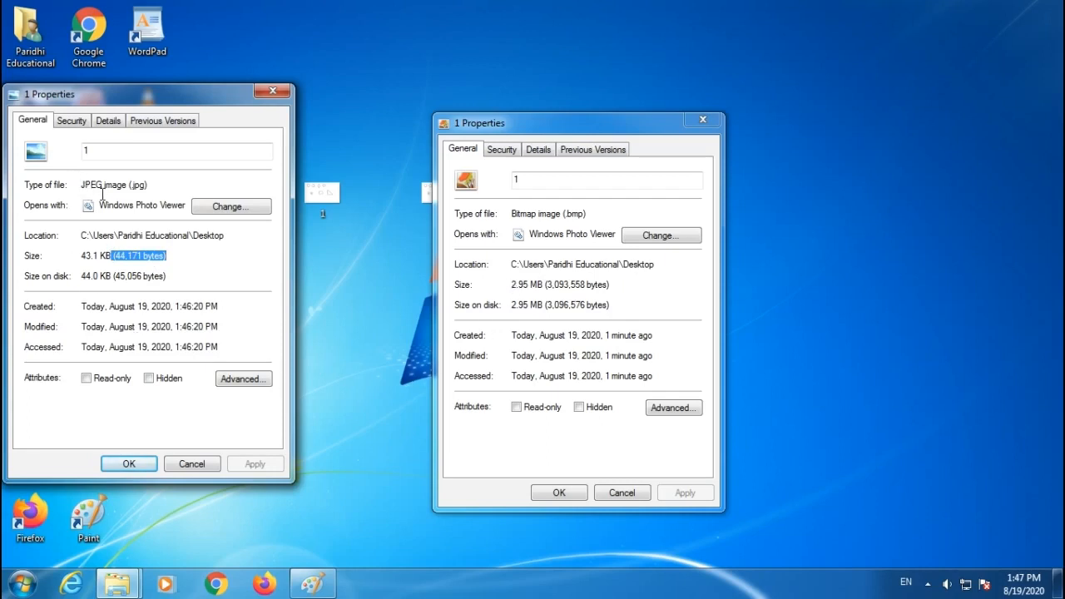
left_click_drag(146, 185, 78, 183)
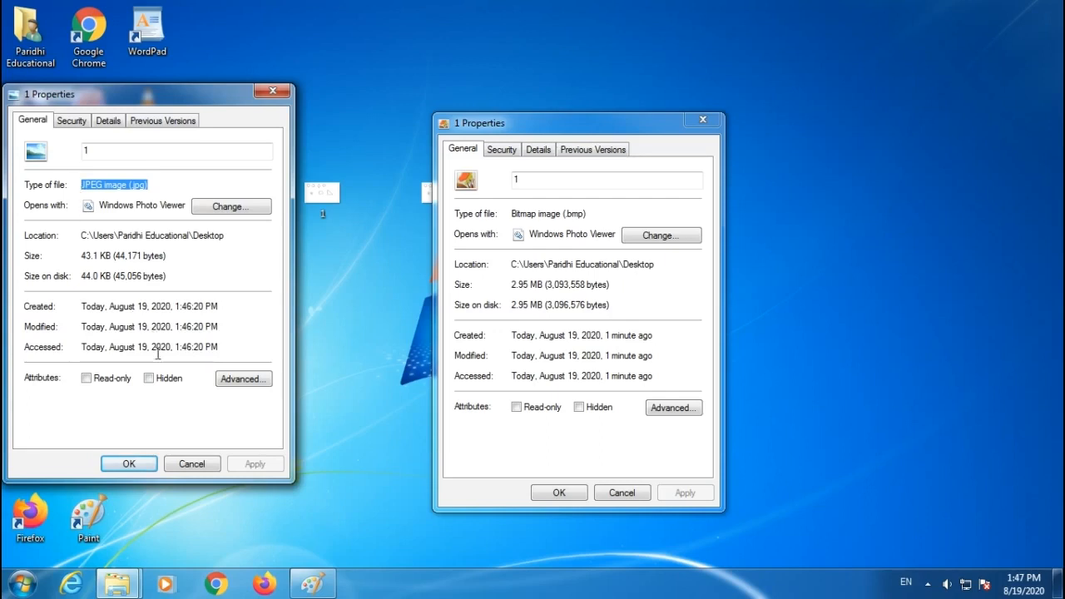
Close both Properties dialogs and restore the Paint window.
left_click(189, 465)
left_click(622, 492)
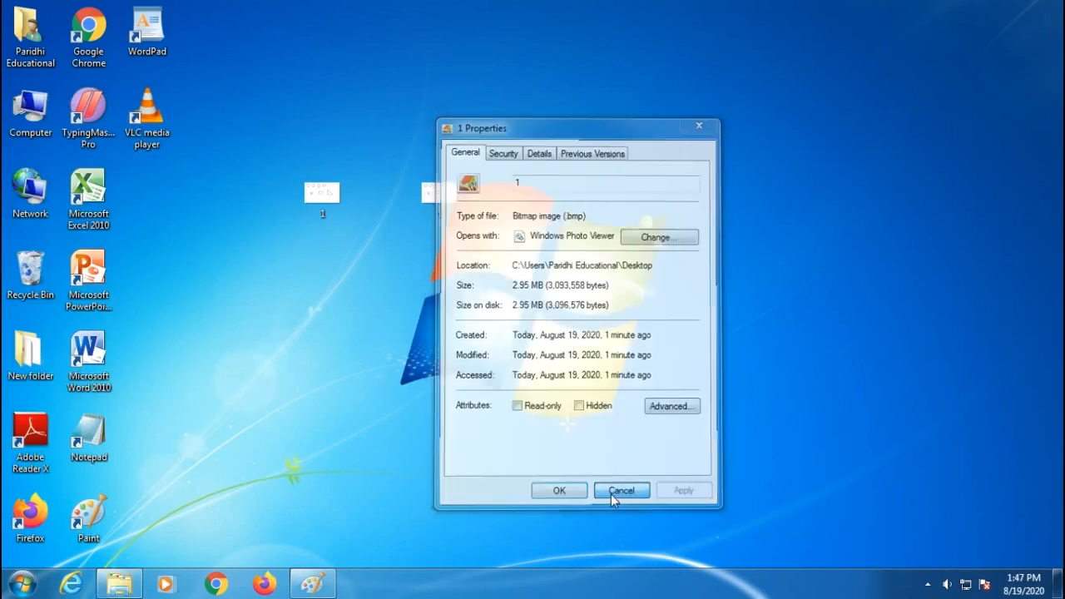
left_click(306, 585)
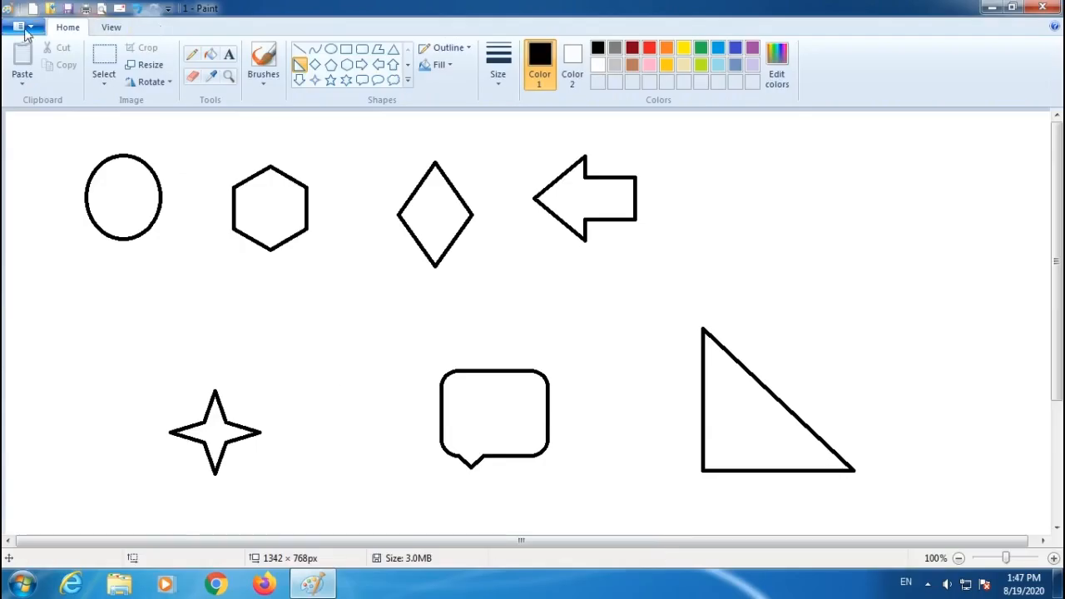
Open the File menu and review the Send in e-mail and Set as desktop background options.
left_click(20, 26)
mouse_move(52, 156)
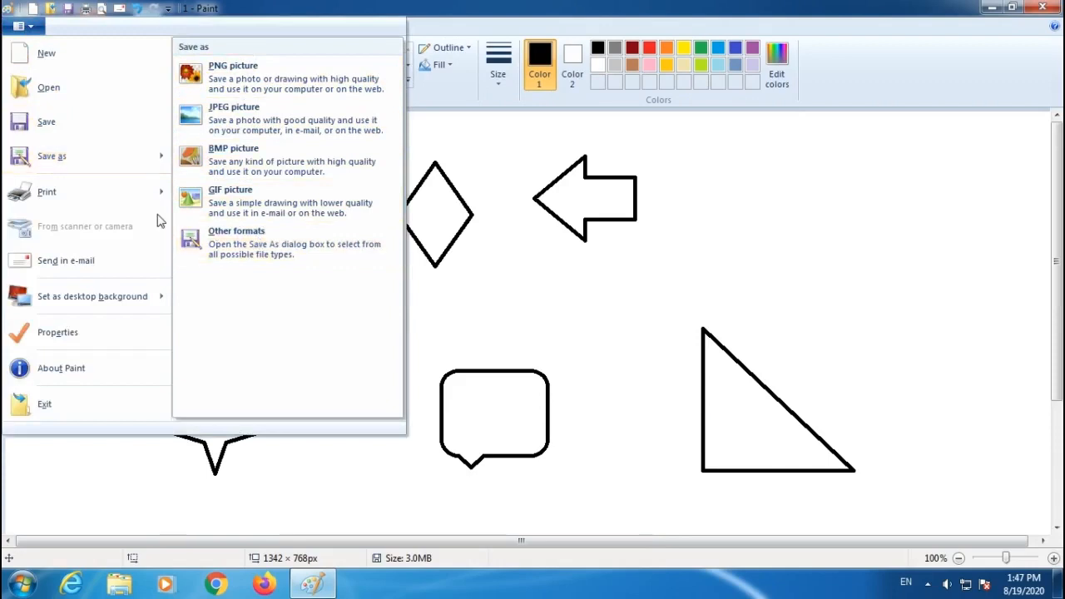
mouse_move(156, 204)
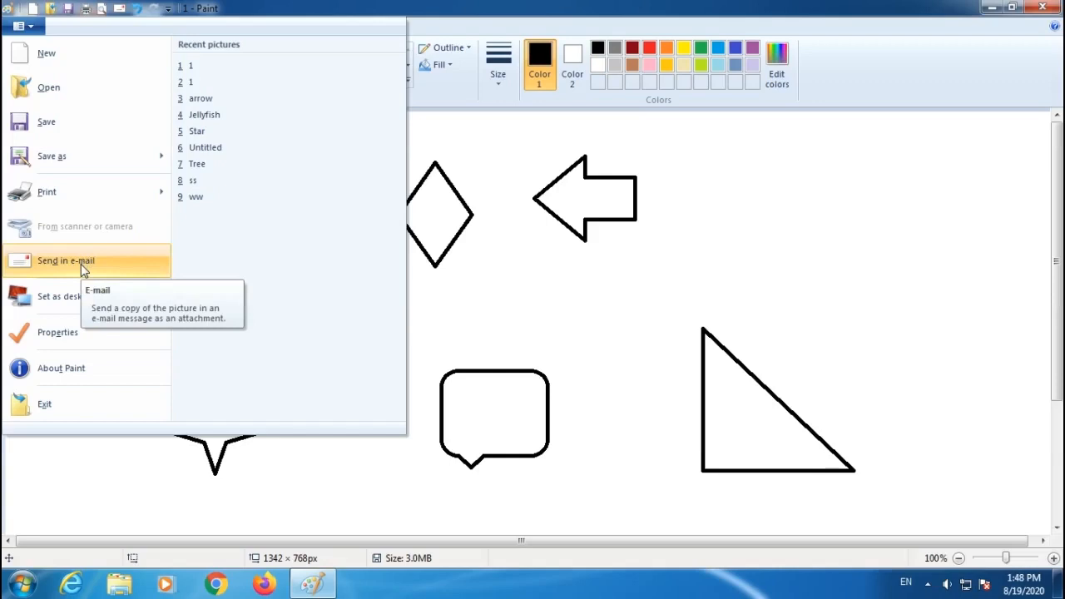
mouse_move(80, 305)
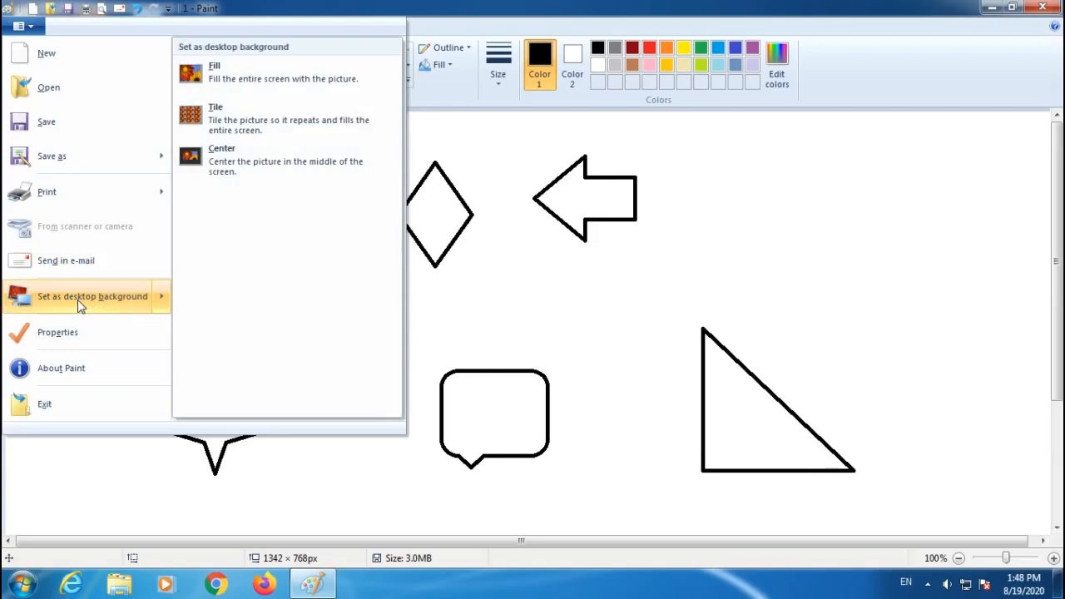
Close the File menu, permanently delete three extra items from the desktop, and return to Paint.
left_click(482, 305)
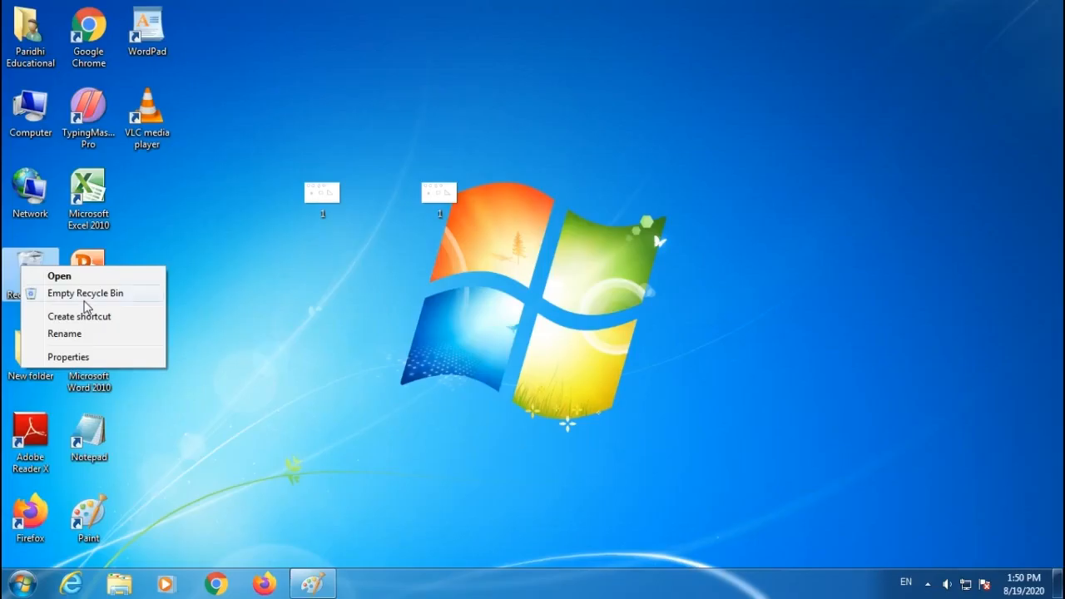
left_click(85, 297)
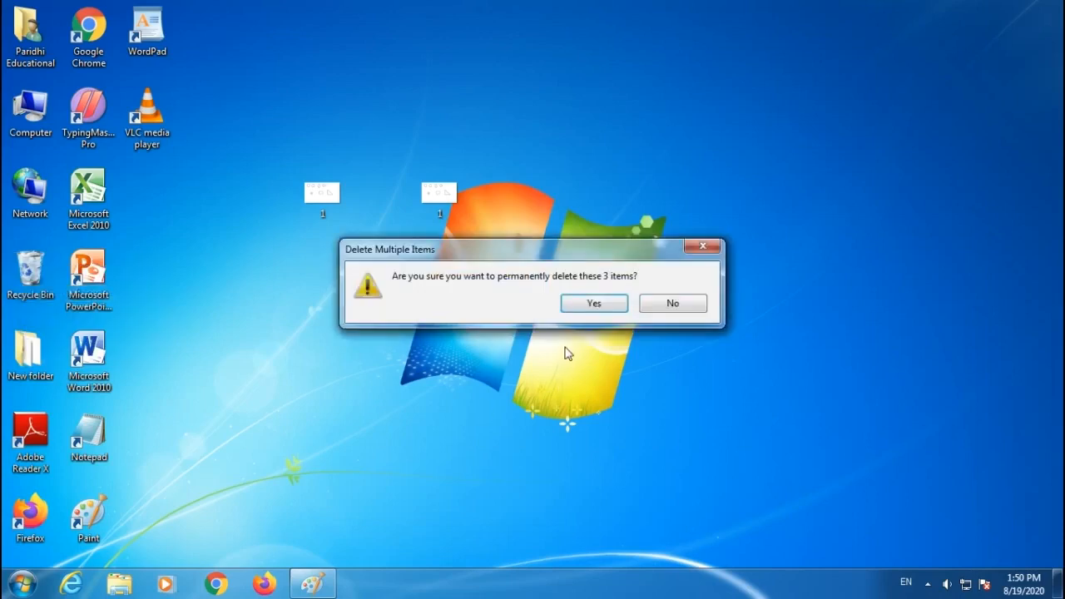
left_click(594, 303)
left_click_drag(258, 127, 514, 281)
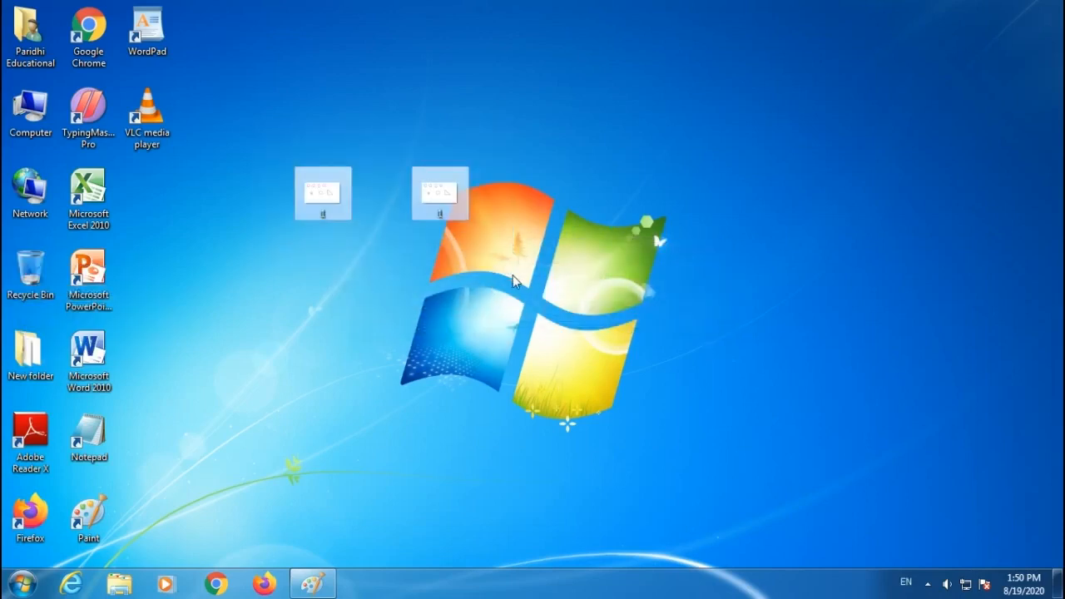
left_click(313, 584)
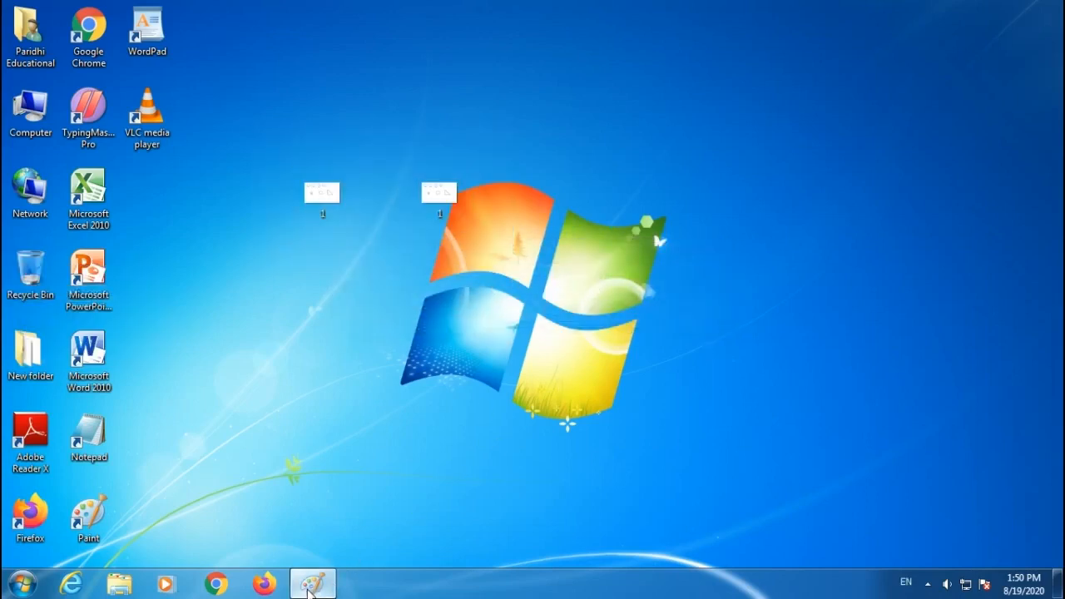
Crop the canvas down to just the hexagon using a rectangular selection around it.
left_click_drag(33, 129, 172, 251)
left_click(104, 58)
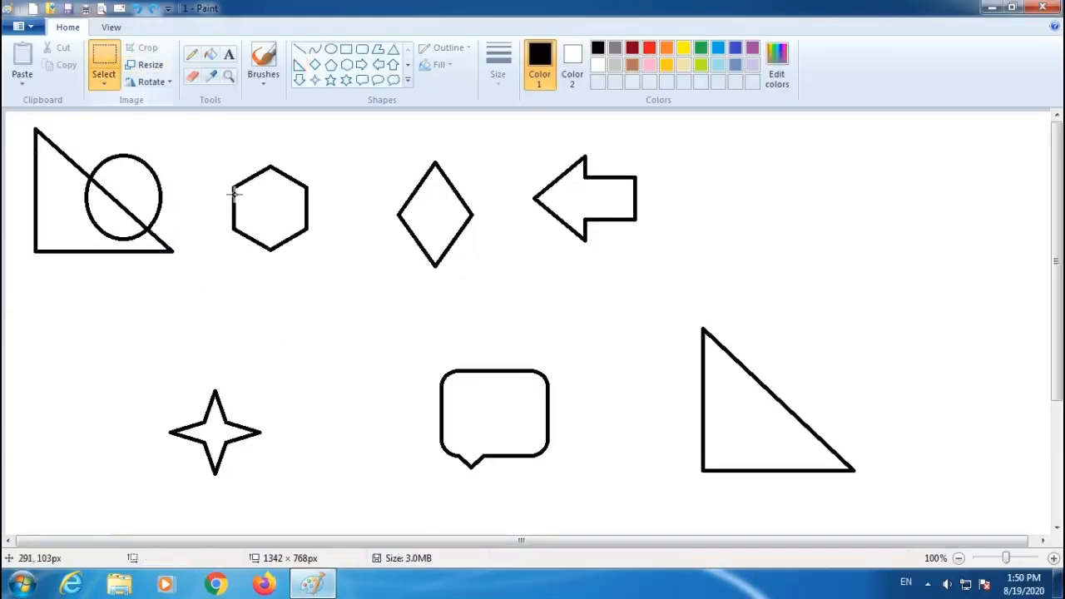
left_click_drag(218, 153, 325, 267)
left_click(143, 48)
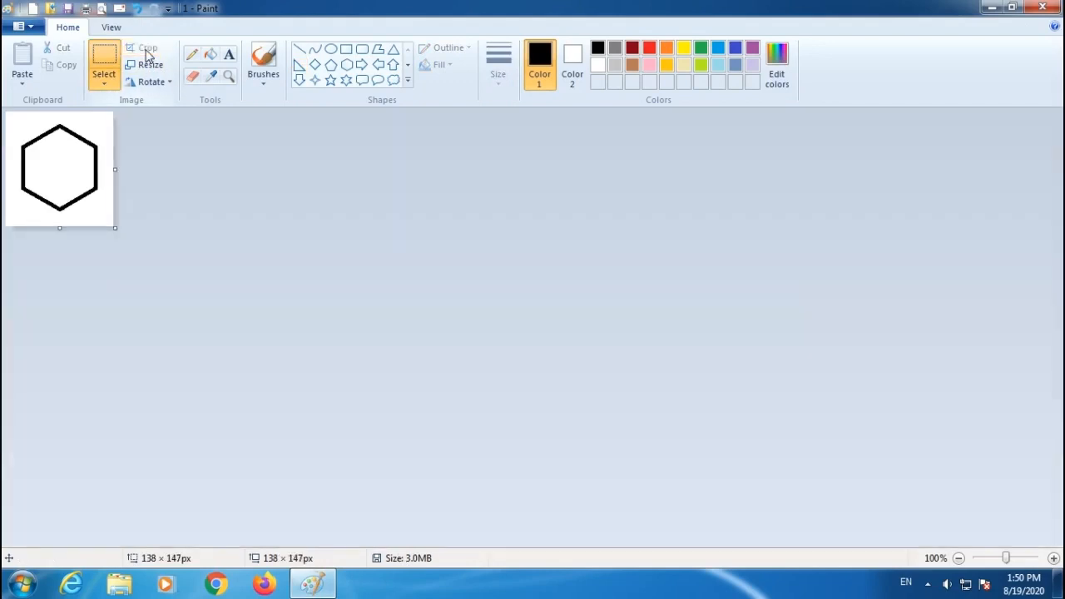
Fill the inside of the hexagon with gold using the Fill tool.
left_click(667, 65)
left_click(209, 54)
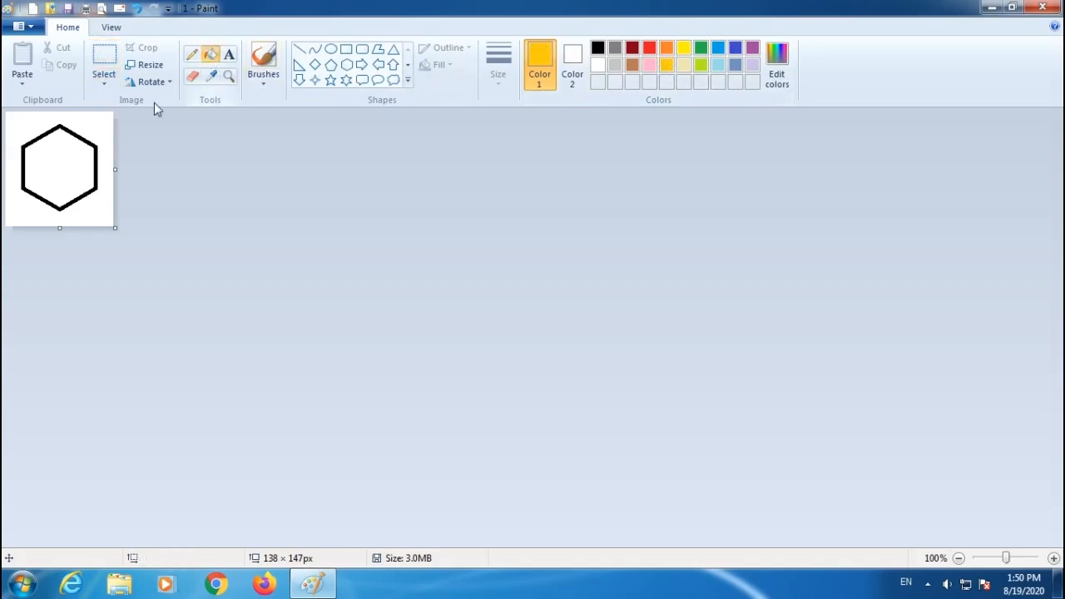
left_click(60, 158)
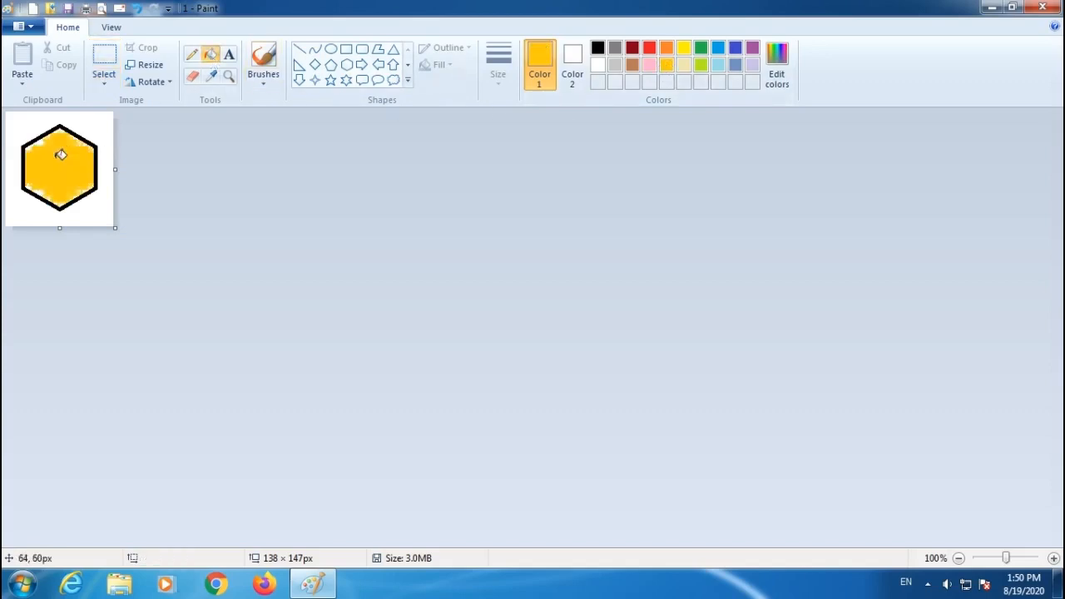
Save the cropped, filled picture.
left_click(25, 27)
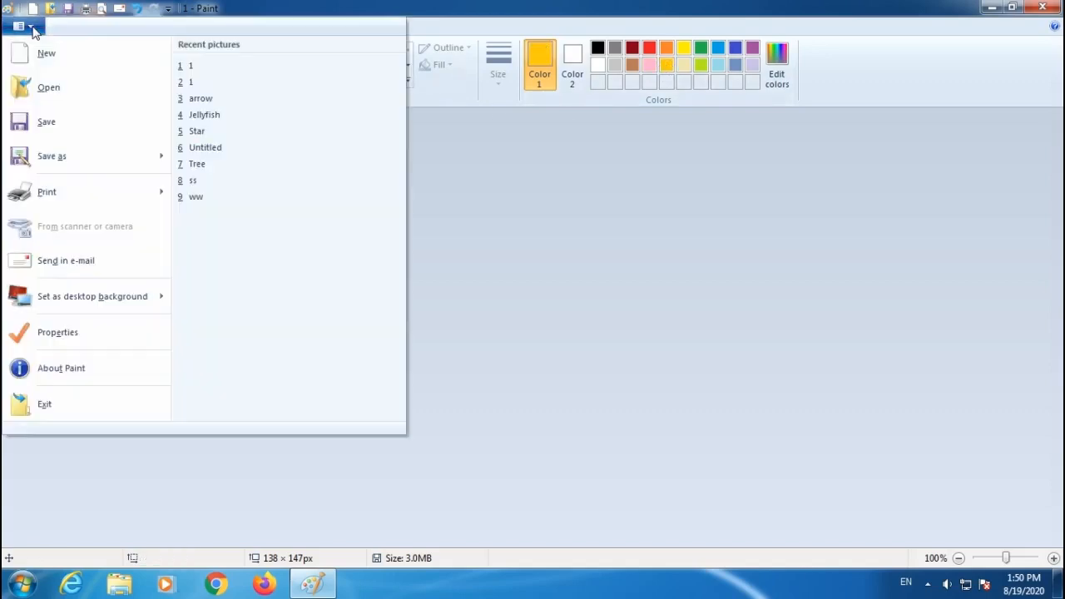
left_click(50, 123)
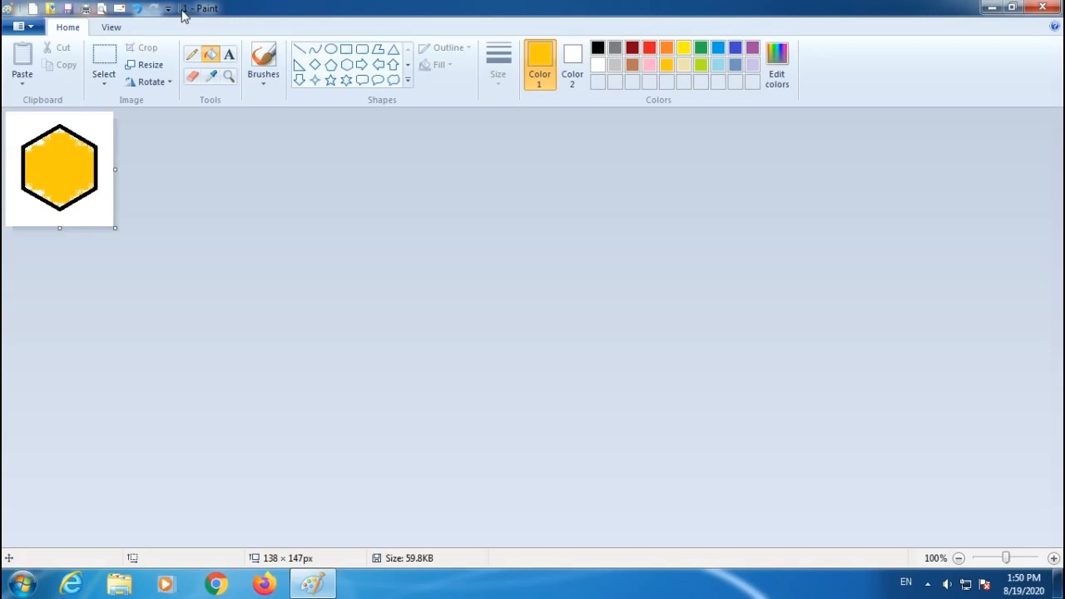
Minimize Paint and move the two saved files on the desktop to the Recycle Bin.
left_click(1042, 8)
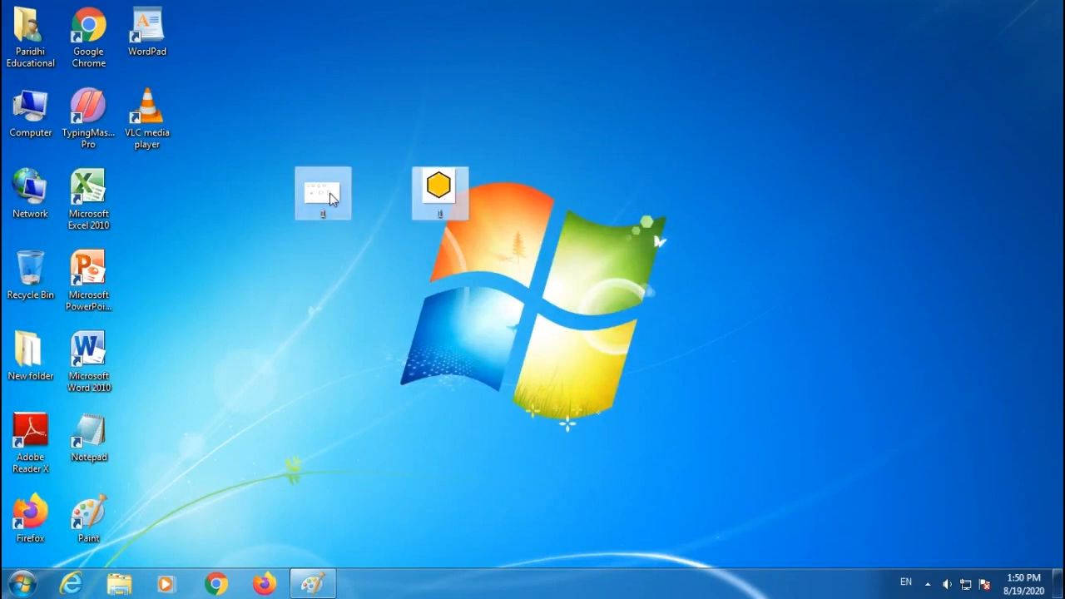
right_click(329, 193)
left_click(374, 520)
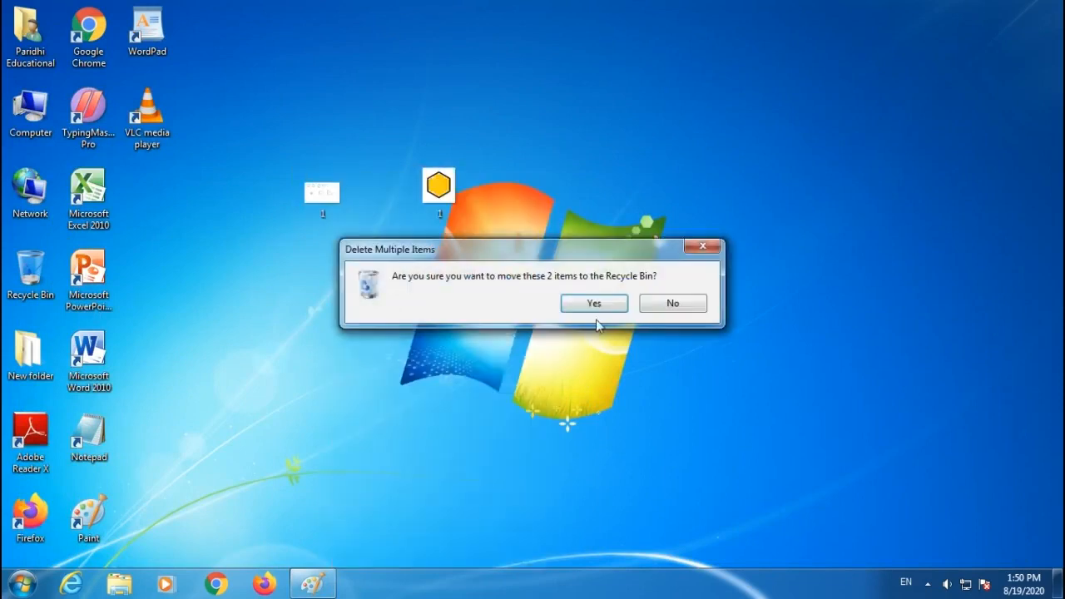
left_click(590, 304)
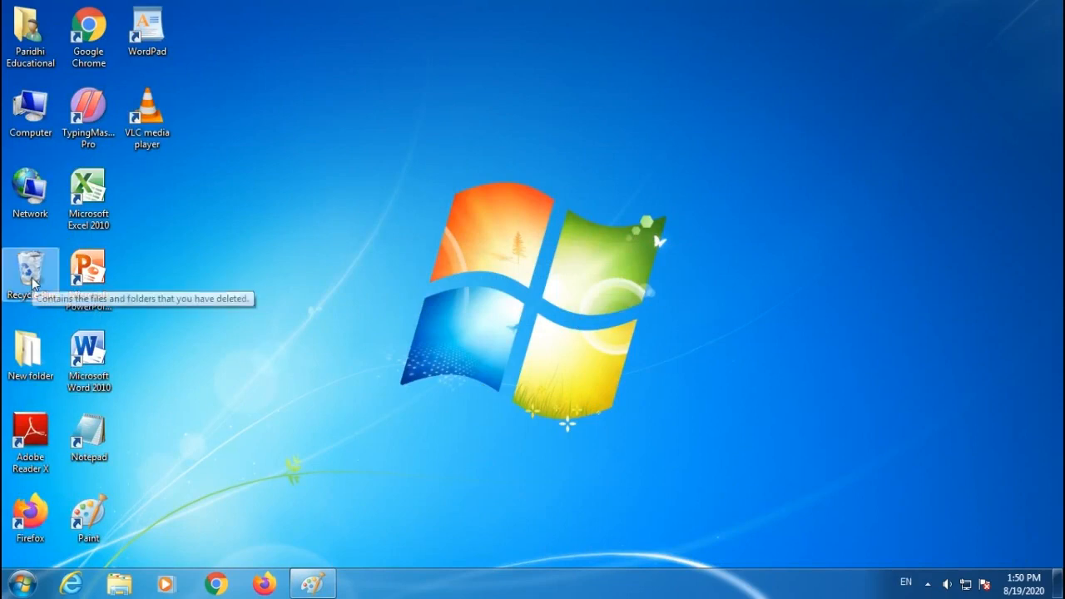
Set the picture as the desktop background with the Fill option and minimize Paint to view it.
left_click(312, 583)
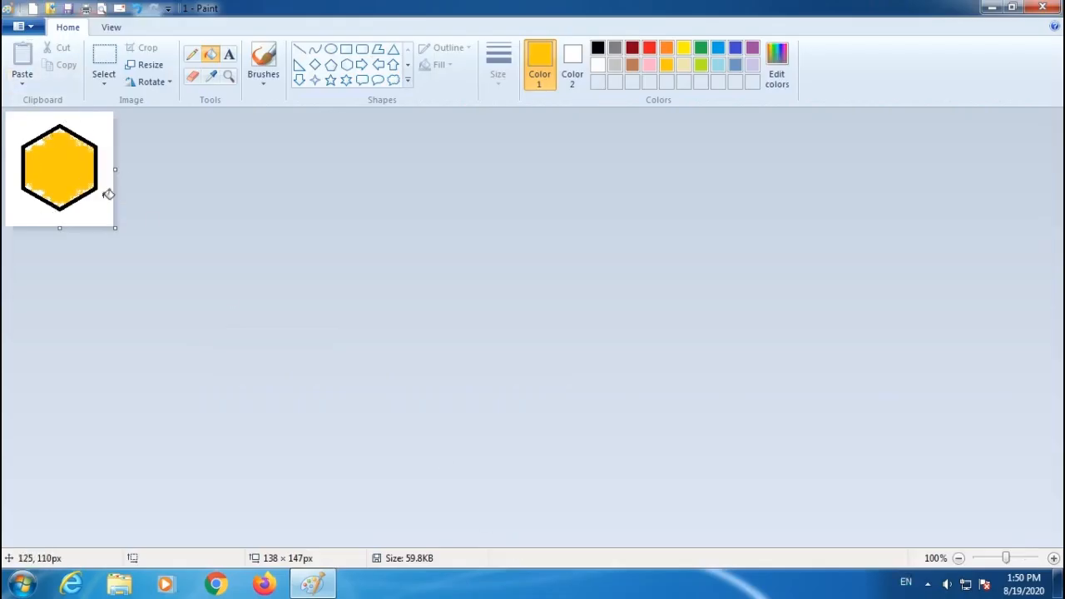
left_click(23, 26)
mouse_move(81, 308)
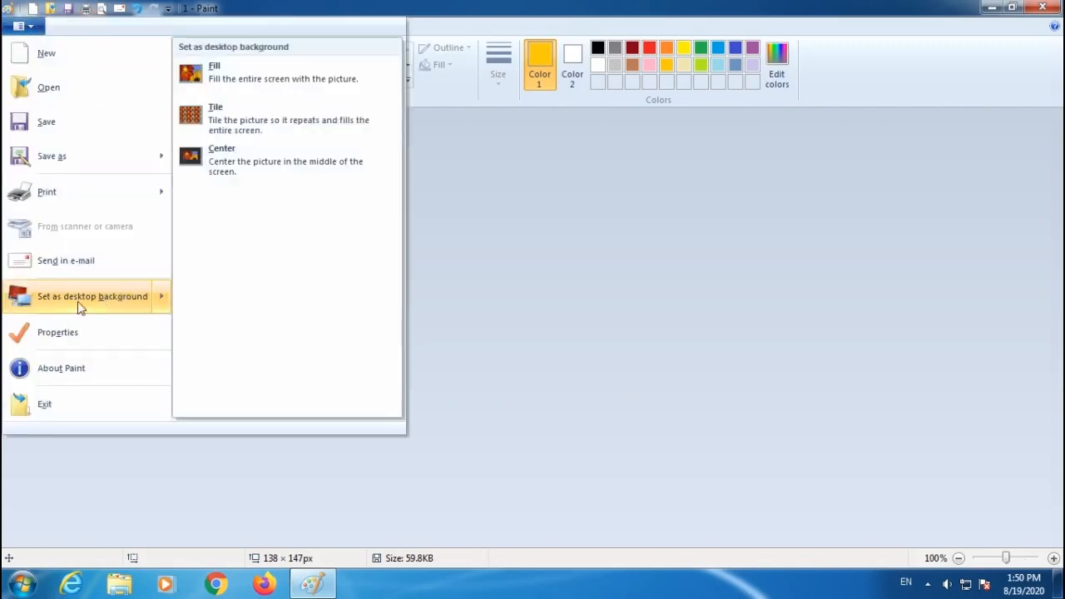
left_click(215, 78)
left_click(23, 26)
mouse_move(67, 296)
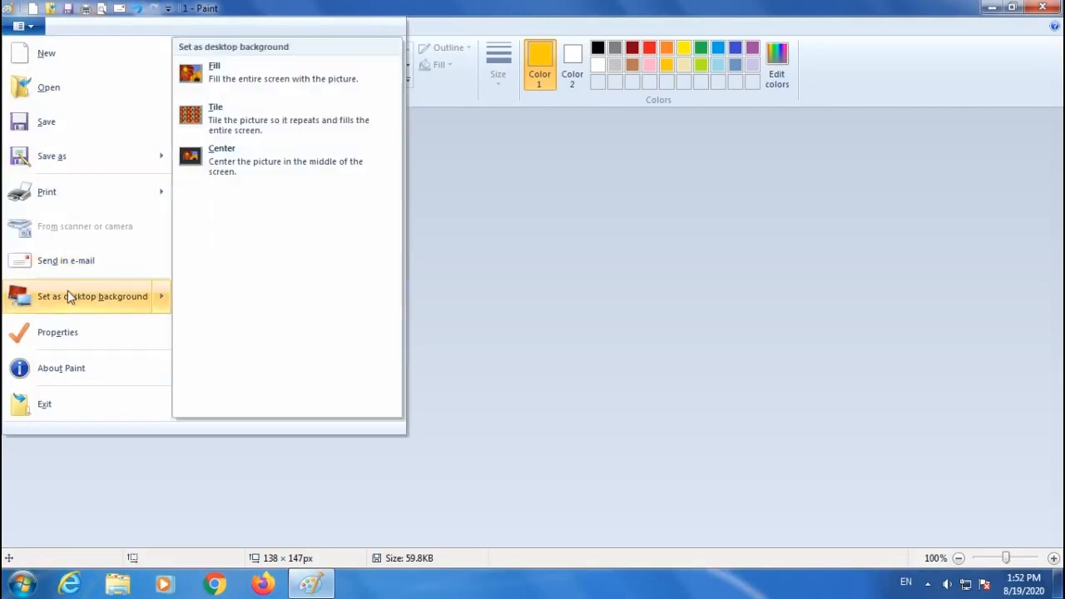
left_click(214, 75)
left_click(990, 9)
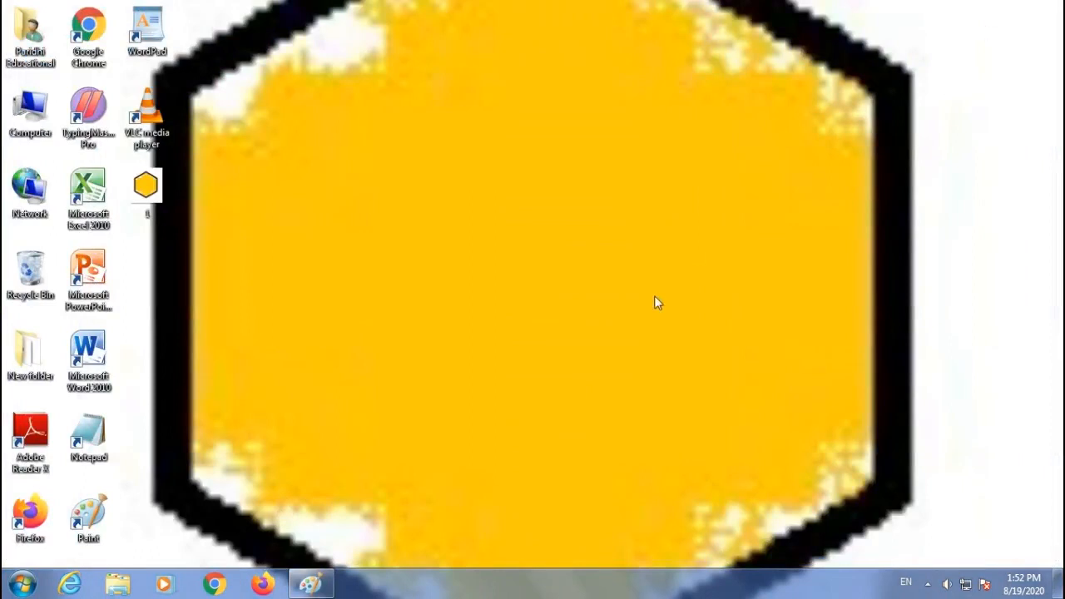
Set the picture as the desktop background with the Tile option and minimize Paint to view it.
left_click(310, 585)
left_click(28, 29)
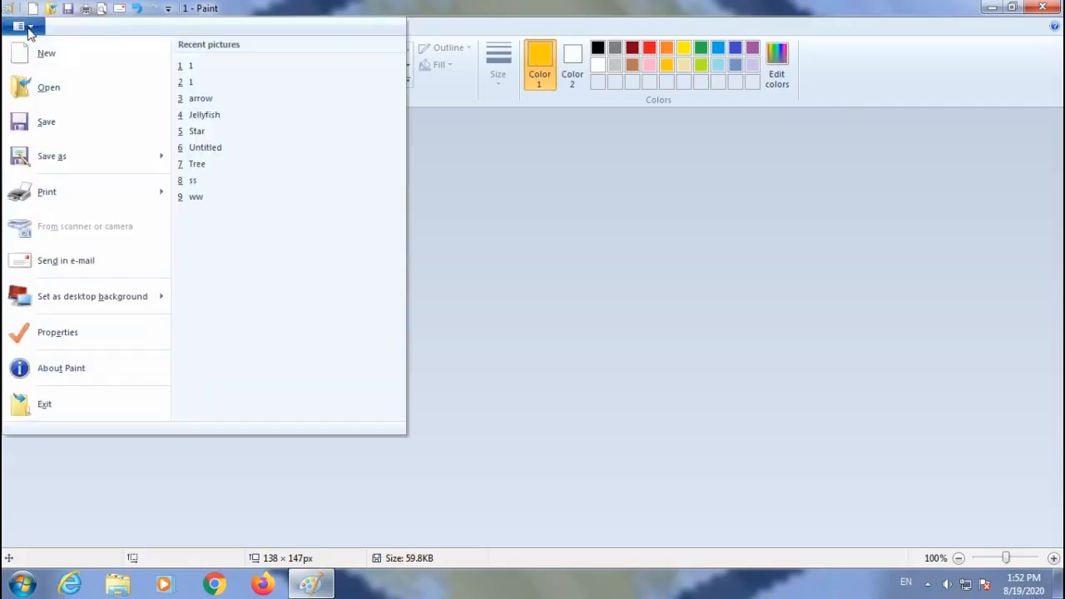
mouse_move(58, 297)
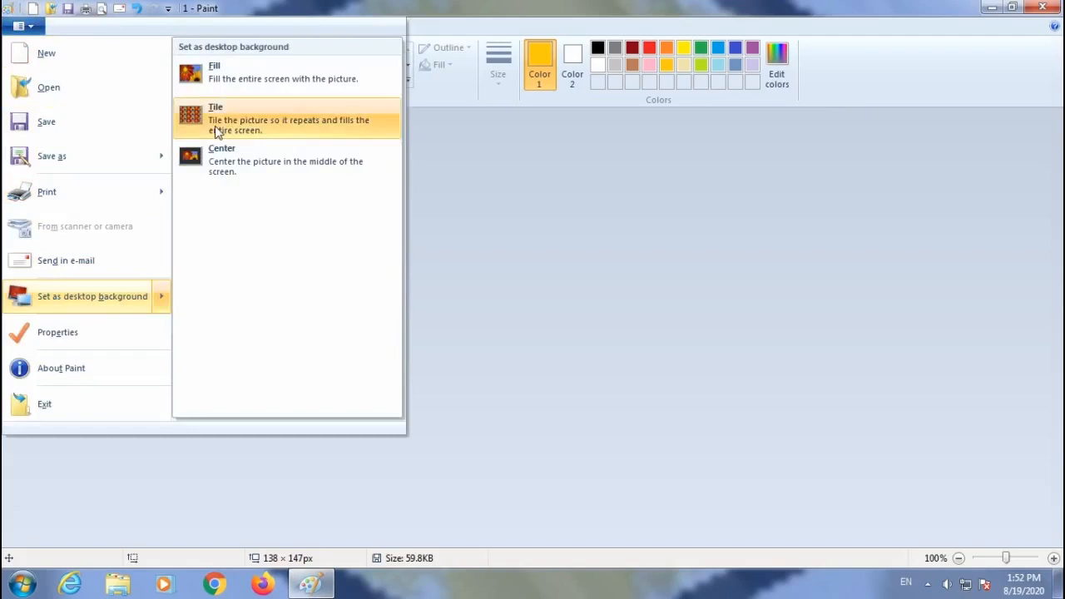
left_click(214, 121)
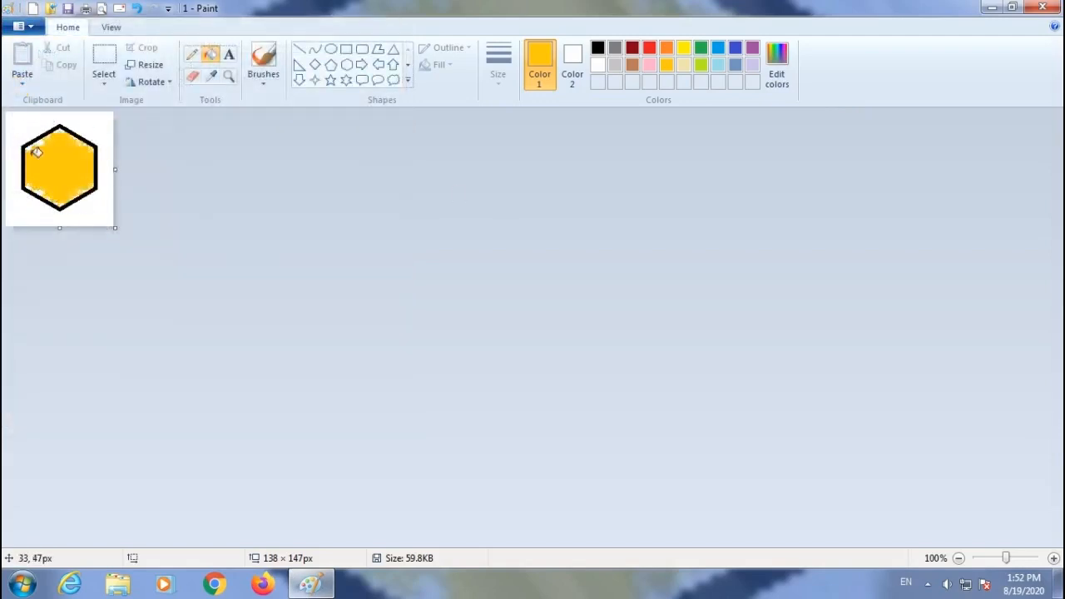
left_click(25, 27)
mouse_move(75, 306)
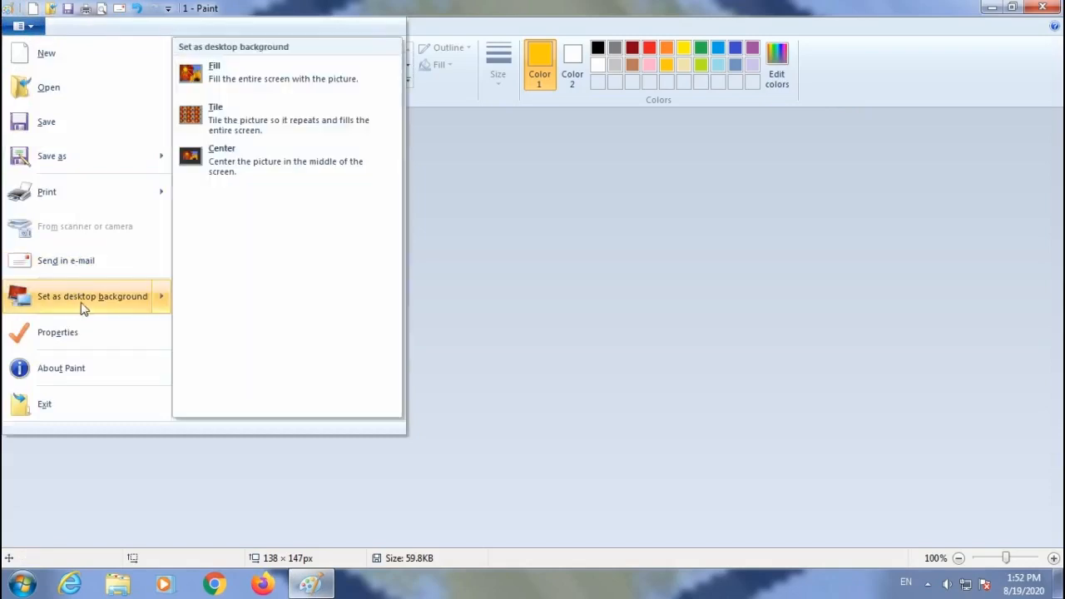
left_click(219, 121)
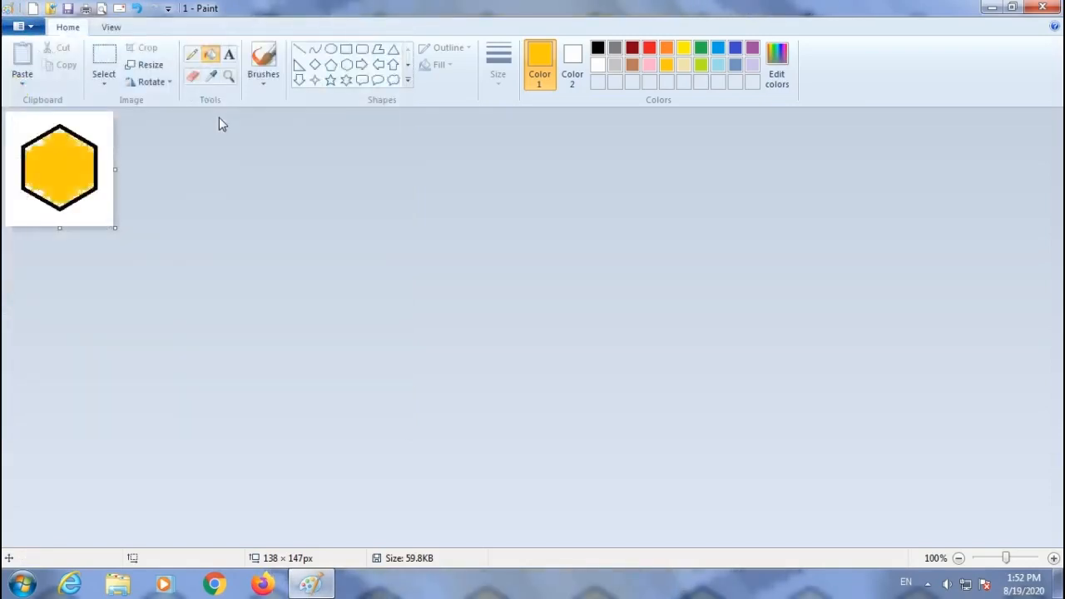
left_click(993, 9)
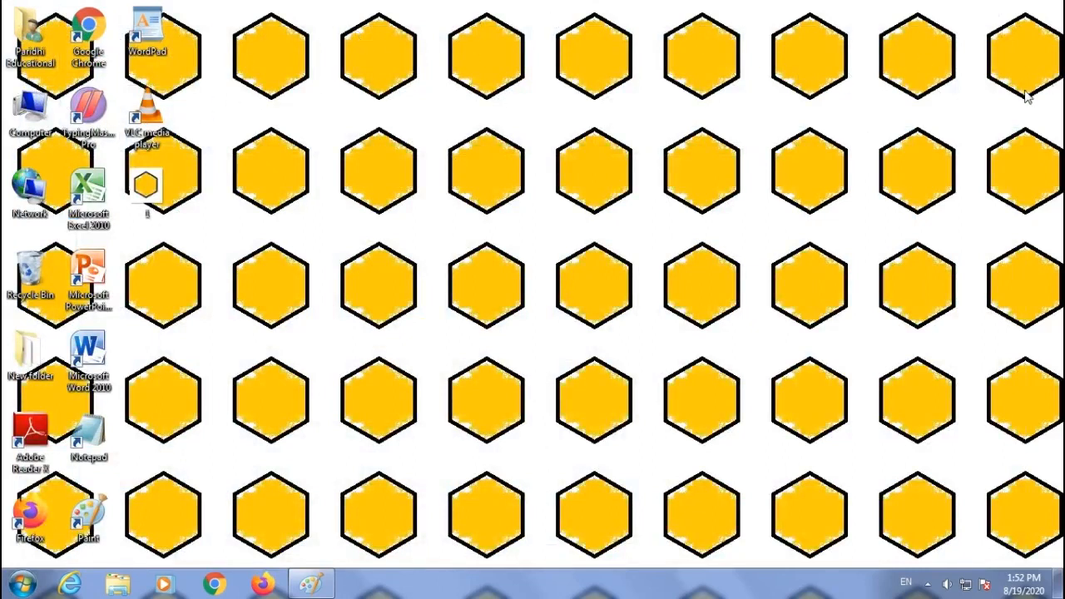
Set the picture as the desktop background with the Center option and minimize Paint to view it.
left_click(306, 576)
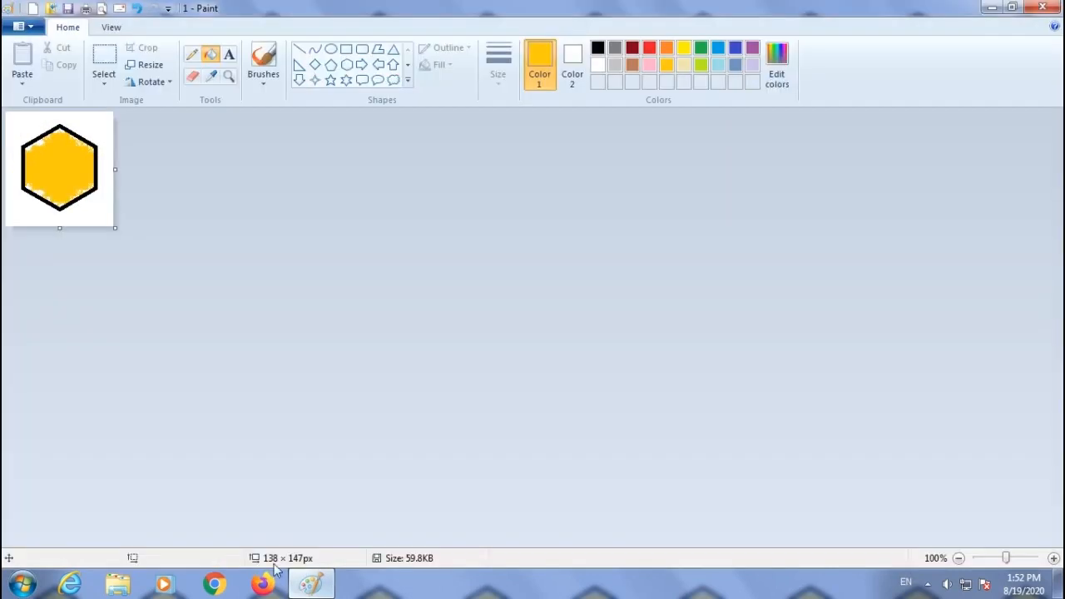
left_click(37, 26)
mouse_move(72, 306)
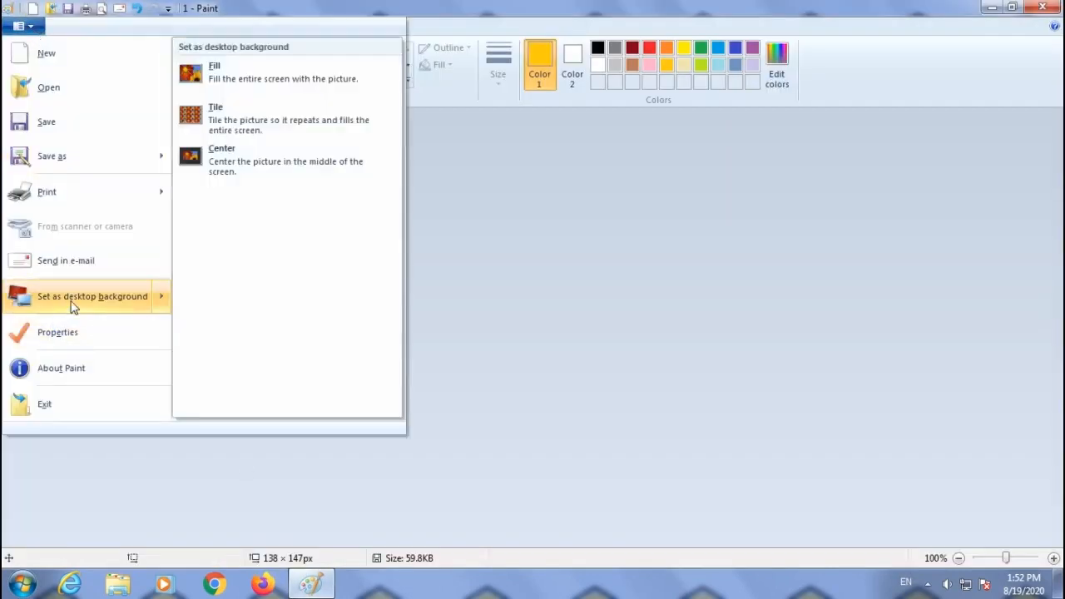
left_click(223, 162)
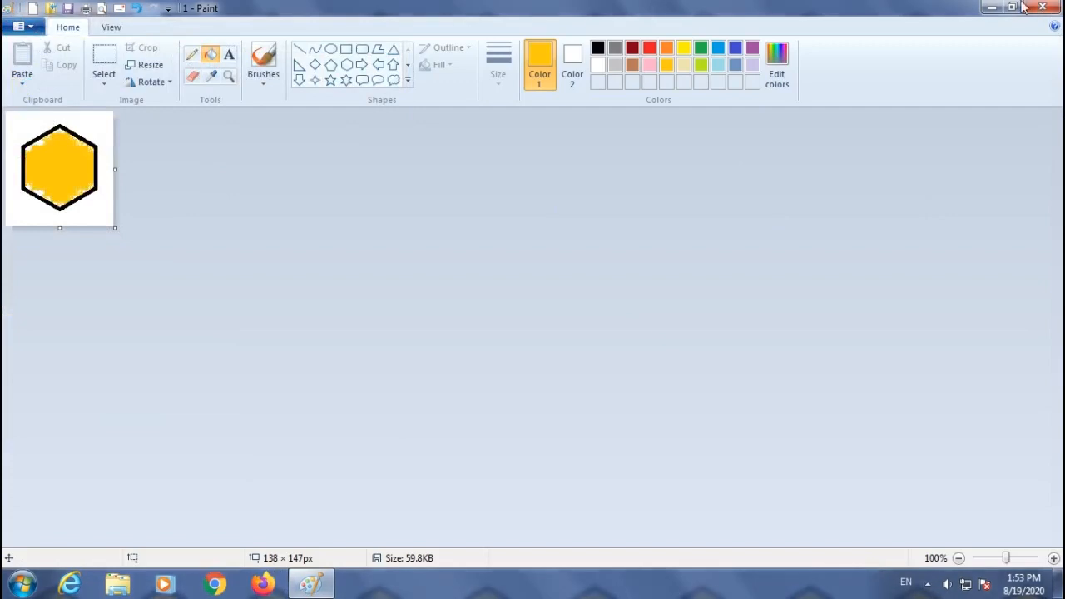
left_click(992, 8)
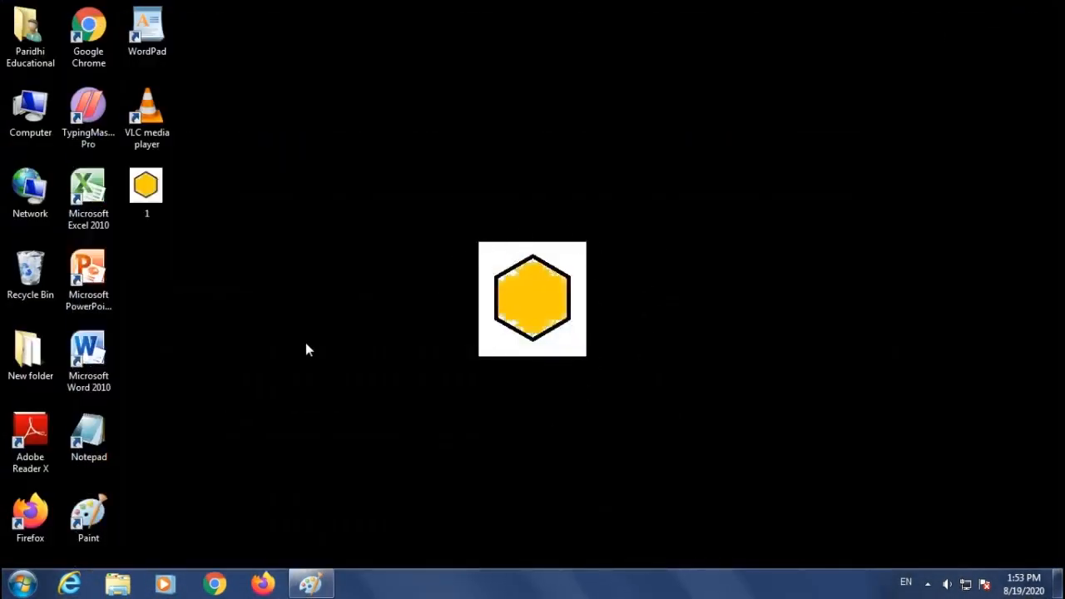
Return to Paint and change the image units to inches in Image Properties.
left_click(311, 584)
left_click(32, 27)
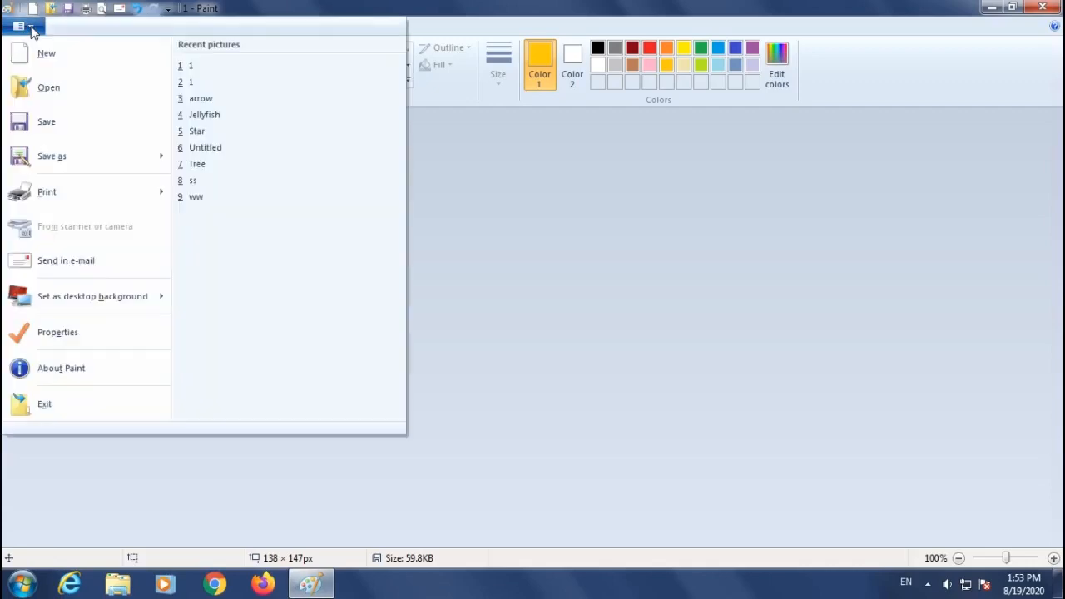
left_click(59, 333)
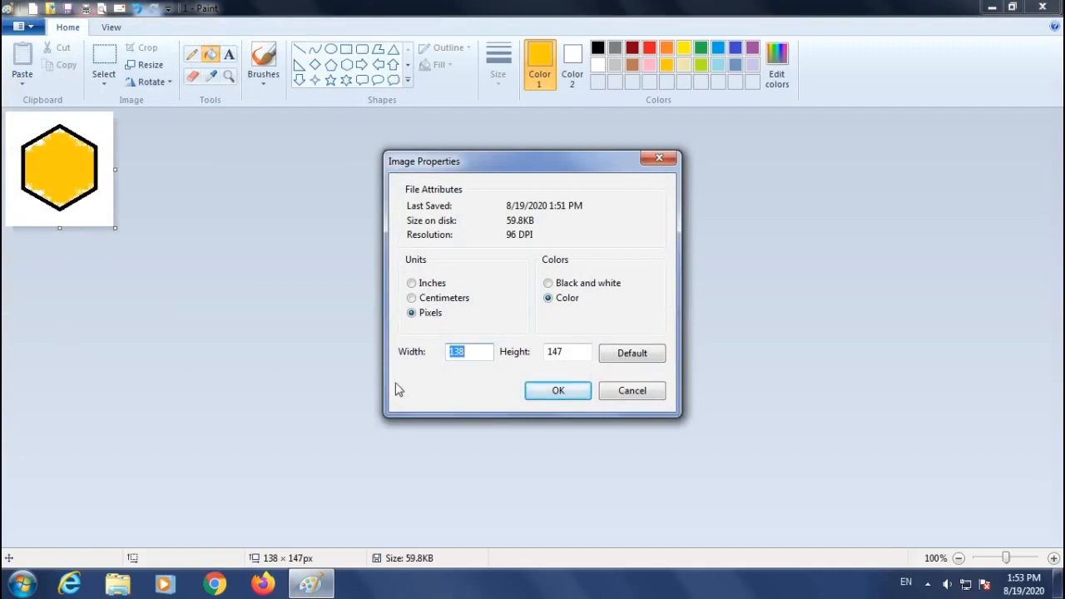
left_click(414, 284)
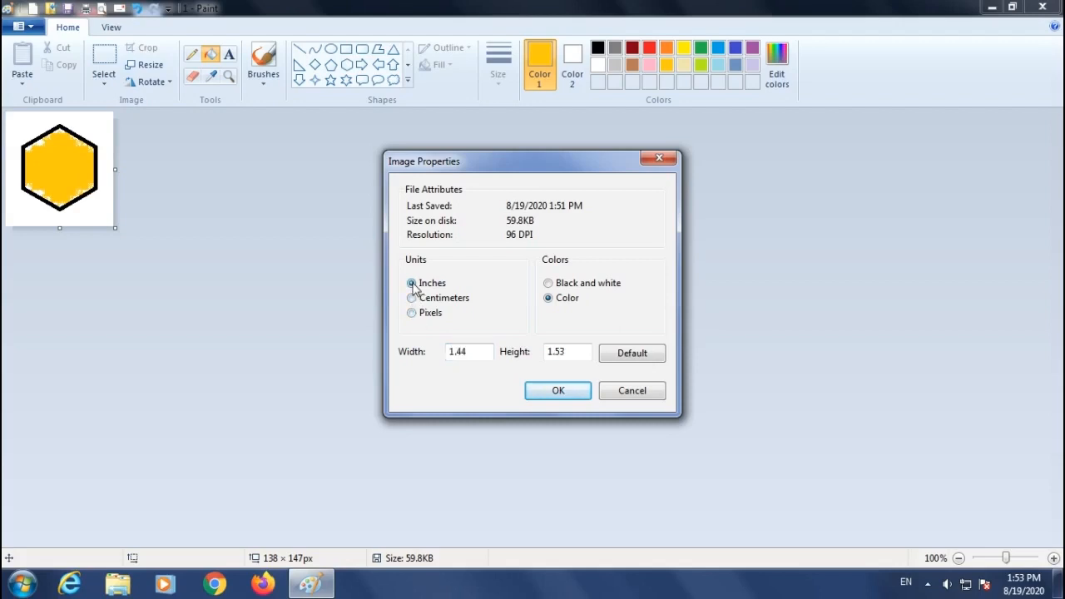
left_click(553, 394)
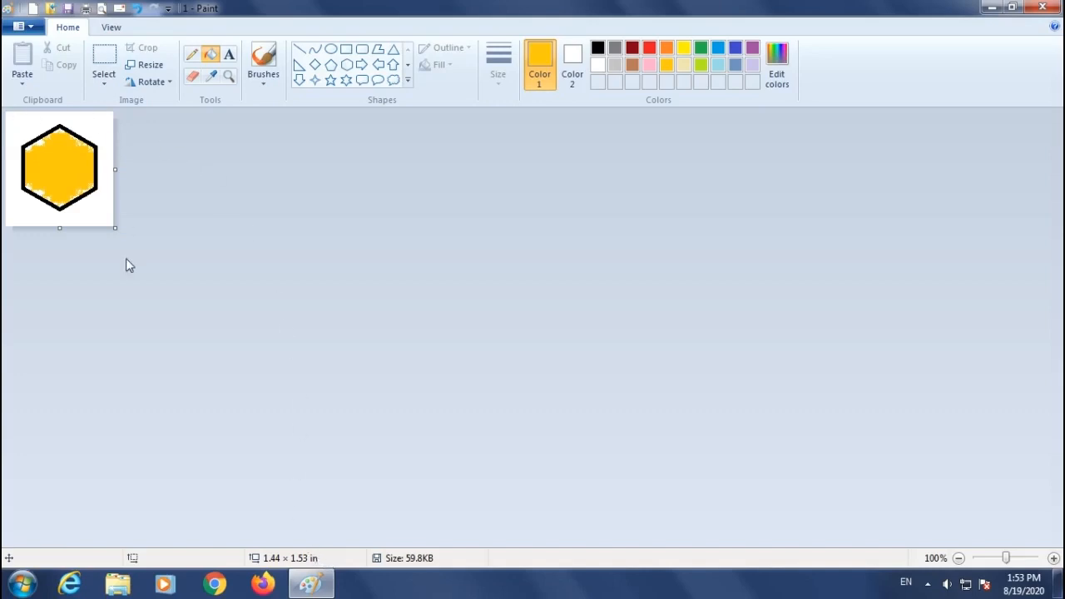
Turn on the rulers around the canvas.
left_click(112, 27)
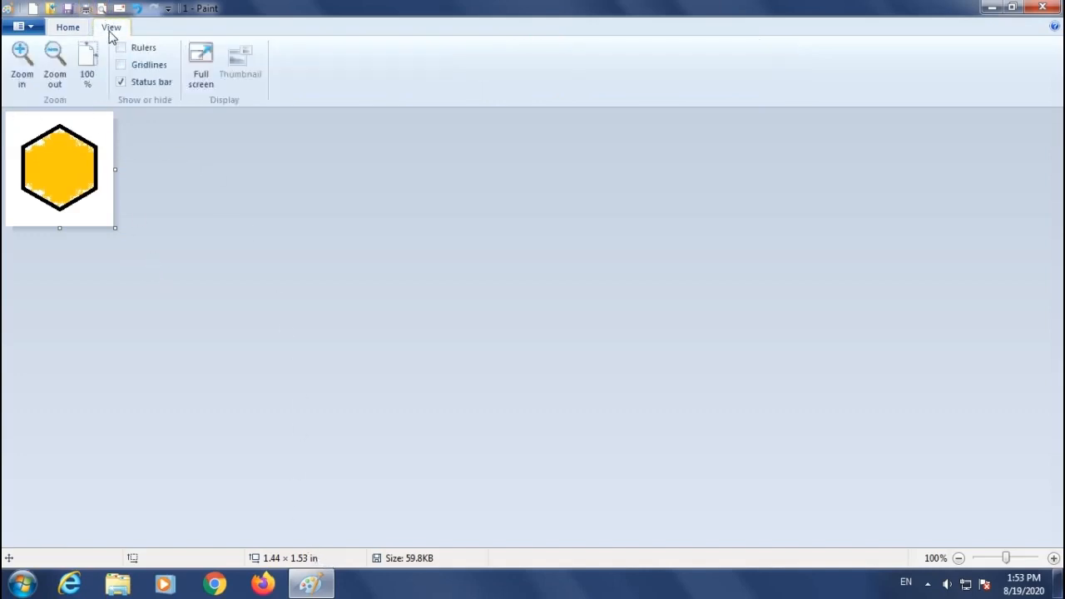
left_click(121, 48)
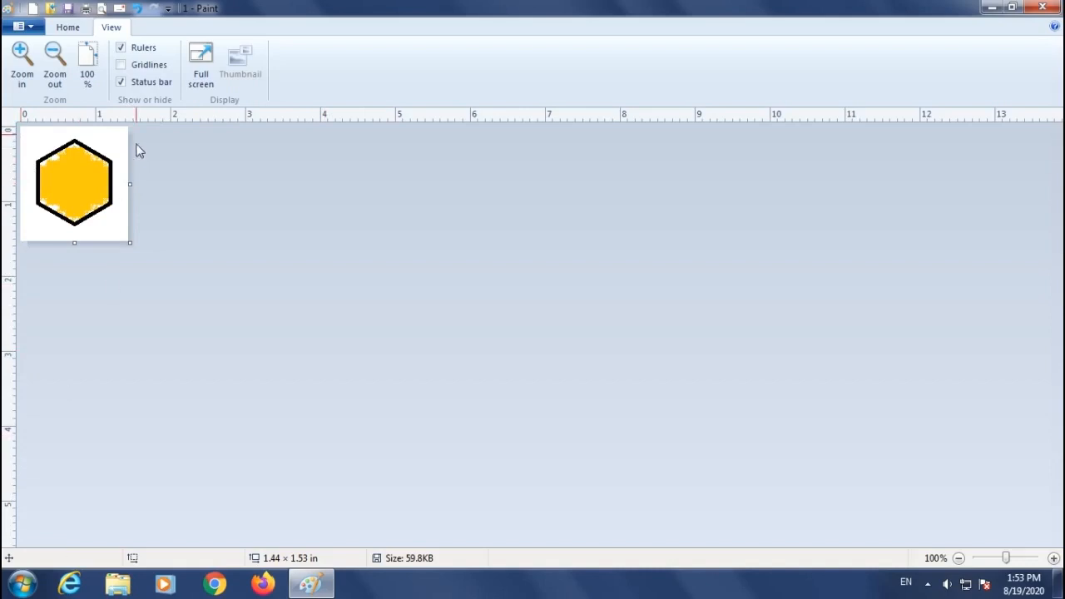
left_click(68, 28)
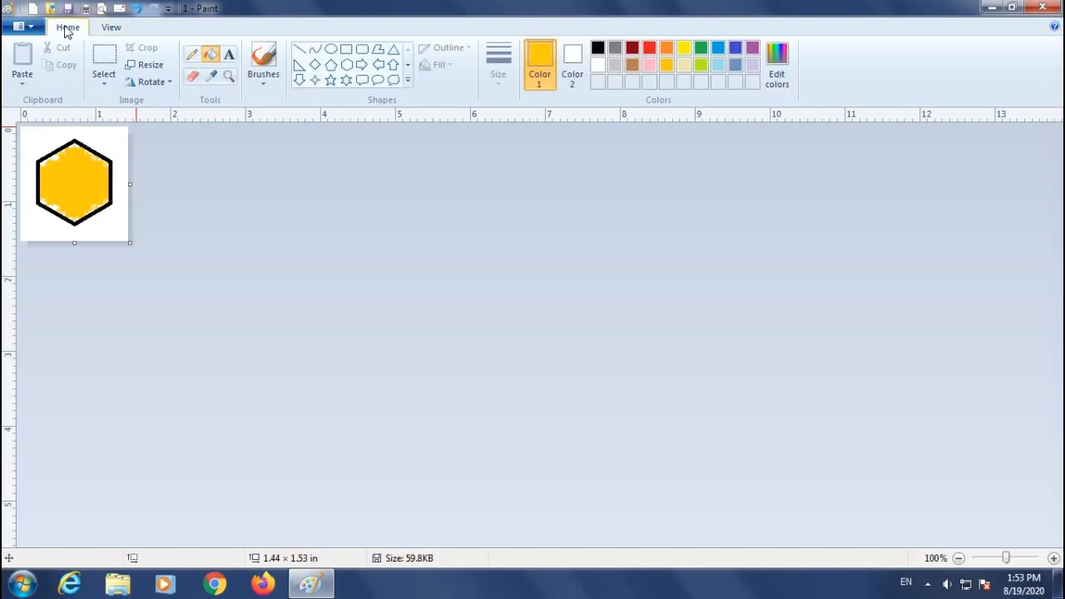
Change the image units to centimeters in Image Properties.
left_click(22, 27)
left_click(68, 335)
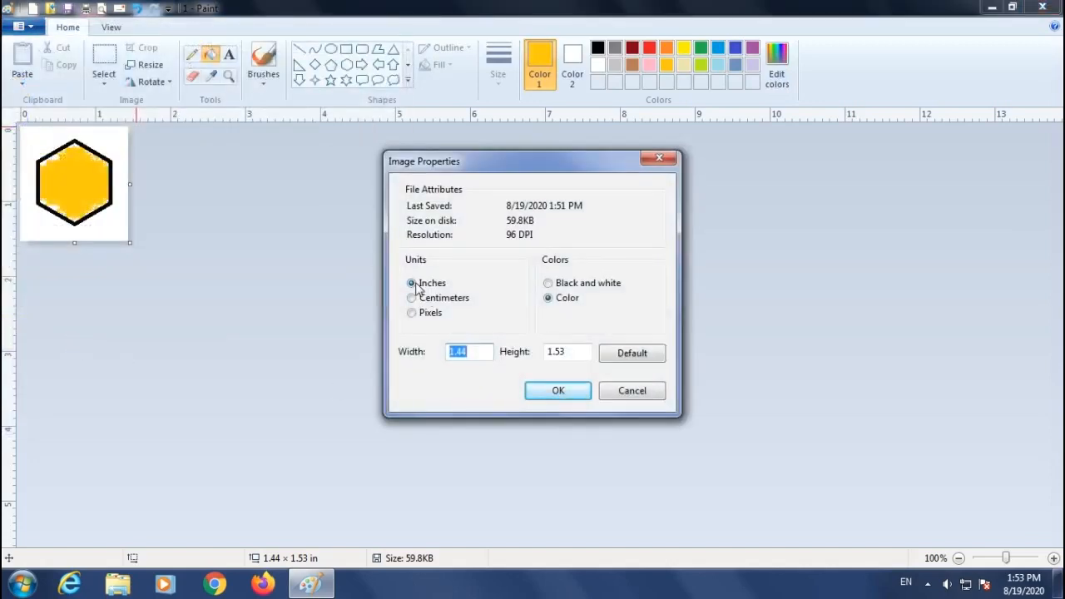
left_click(413, 300)
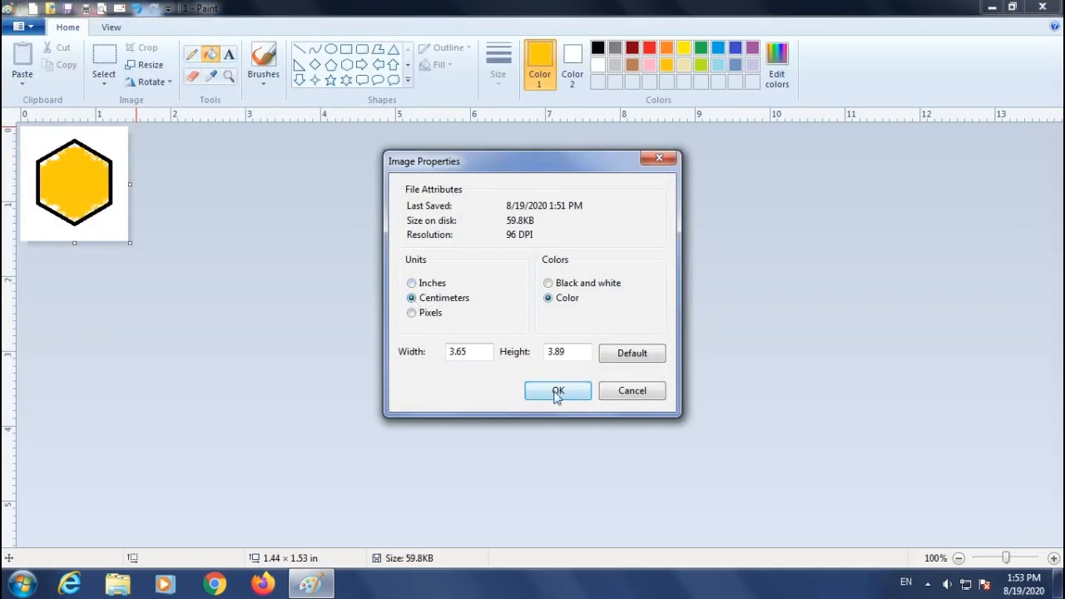
left_click(557, 391)
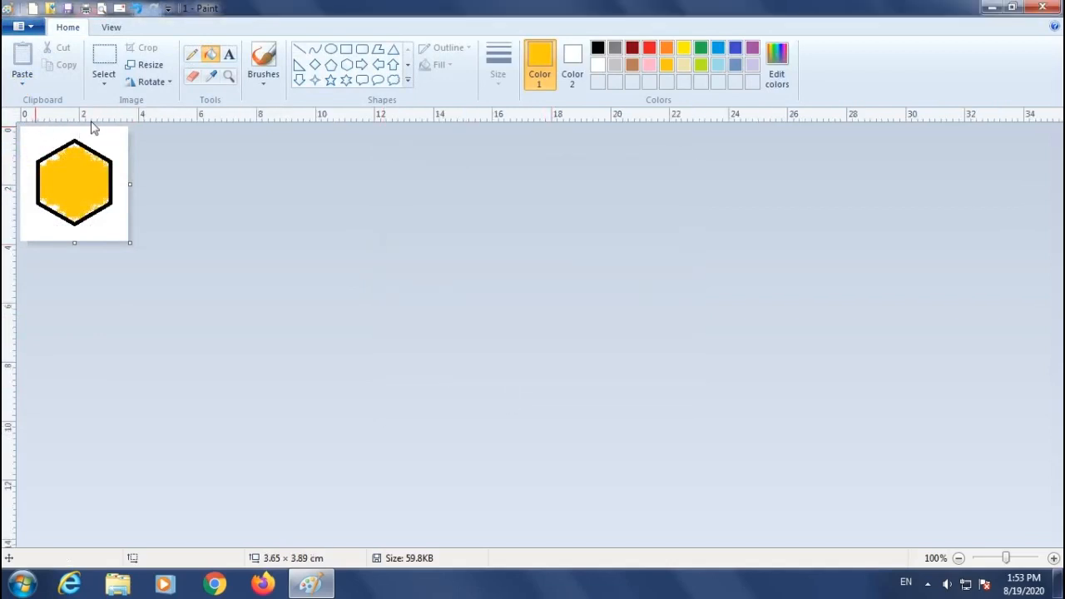
Change the image units to pixels in Image Properties.
left_click(20, 26)
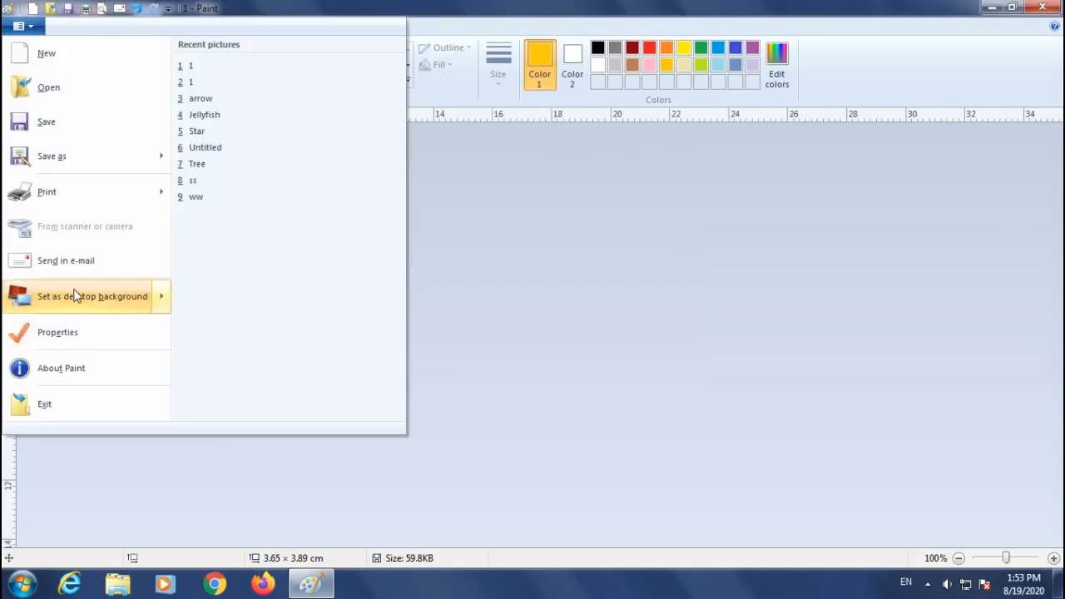
left_click(79, 331)
left_click(411, 313)
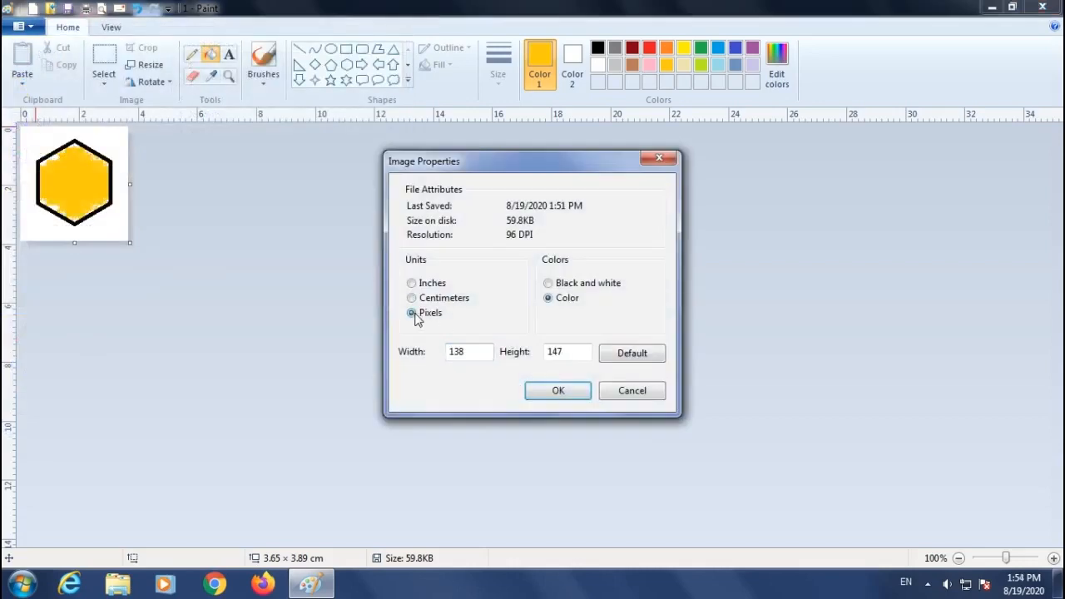
left_click(558, 391)
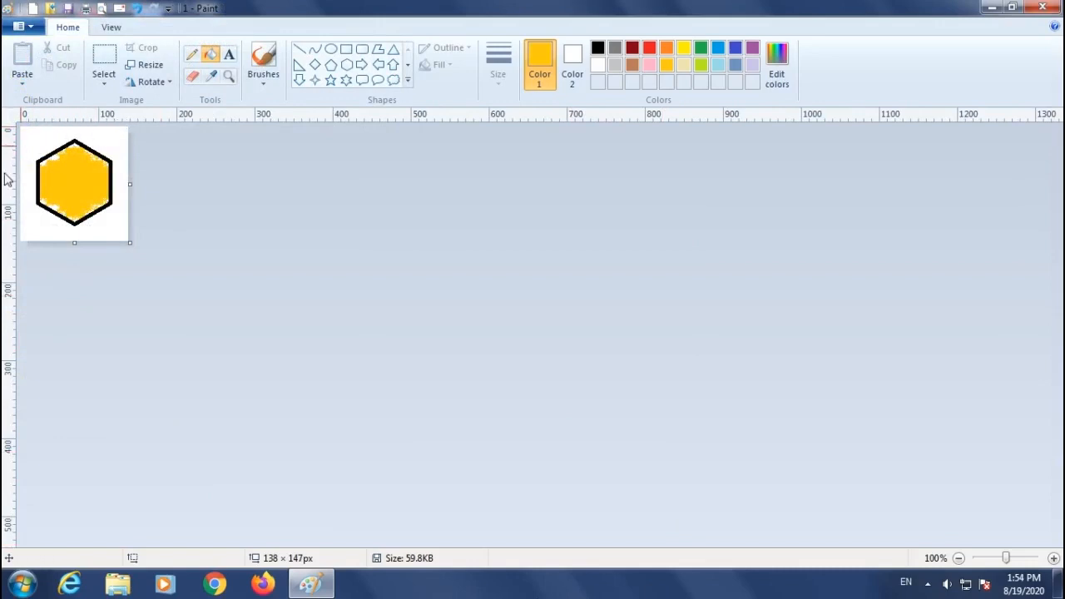
Convert the picture to black and white in Image Properties, accepting the conversion warning.
left_click(24, 26)
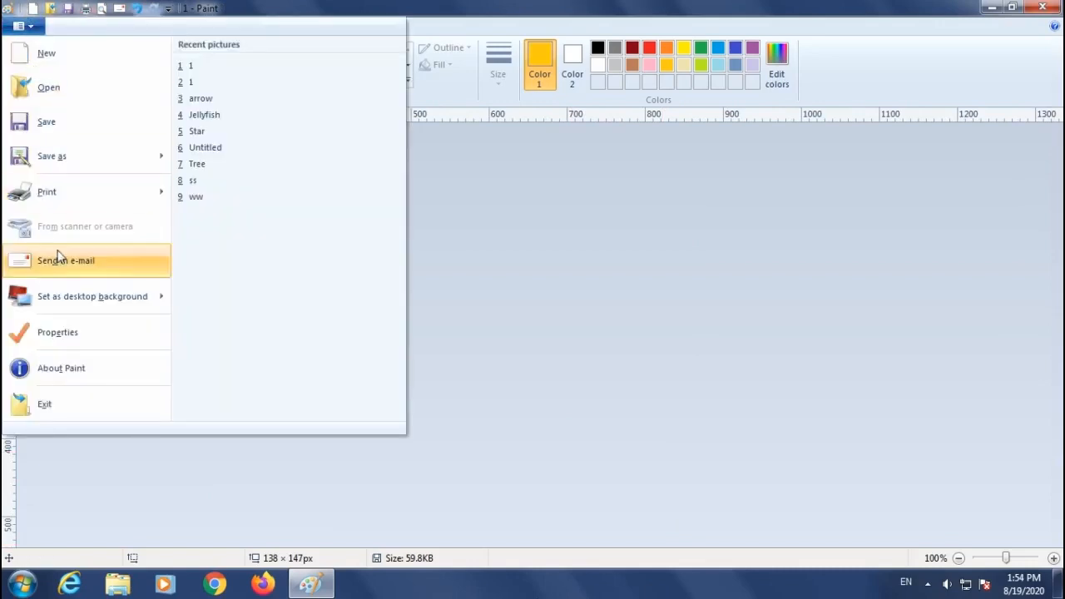
left_click(77, 338)
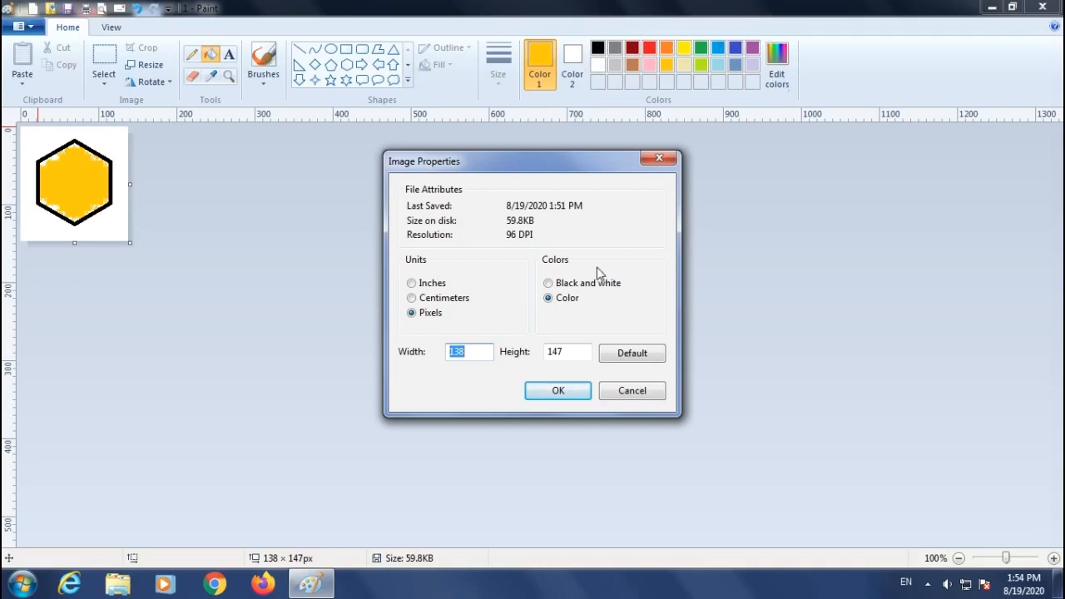
left_click(548, 284)
left_click(552, 394)
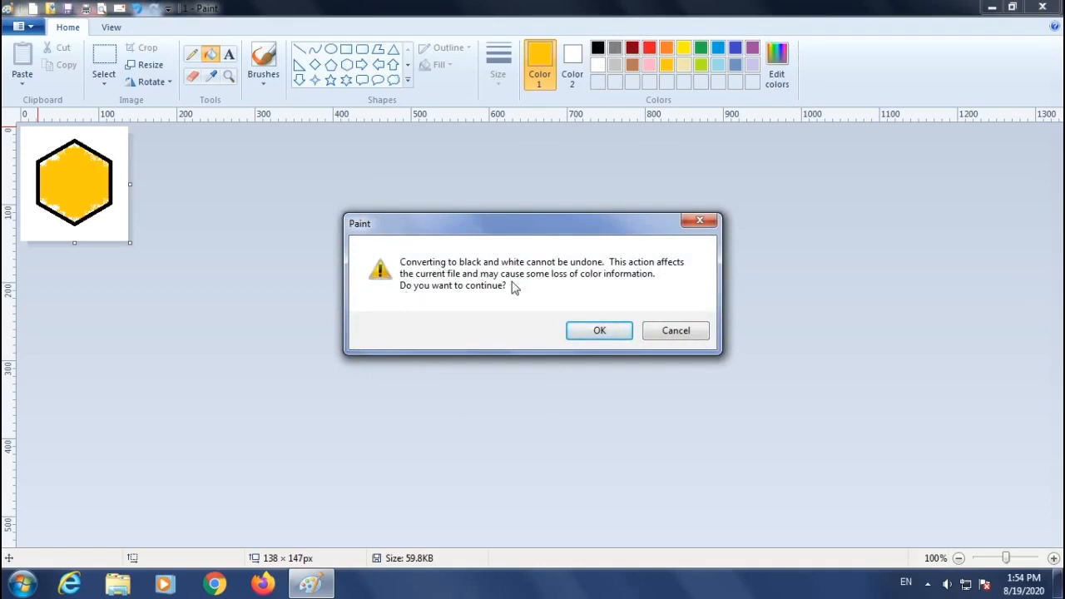
left_click(596, 333)
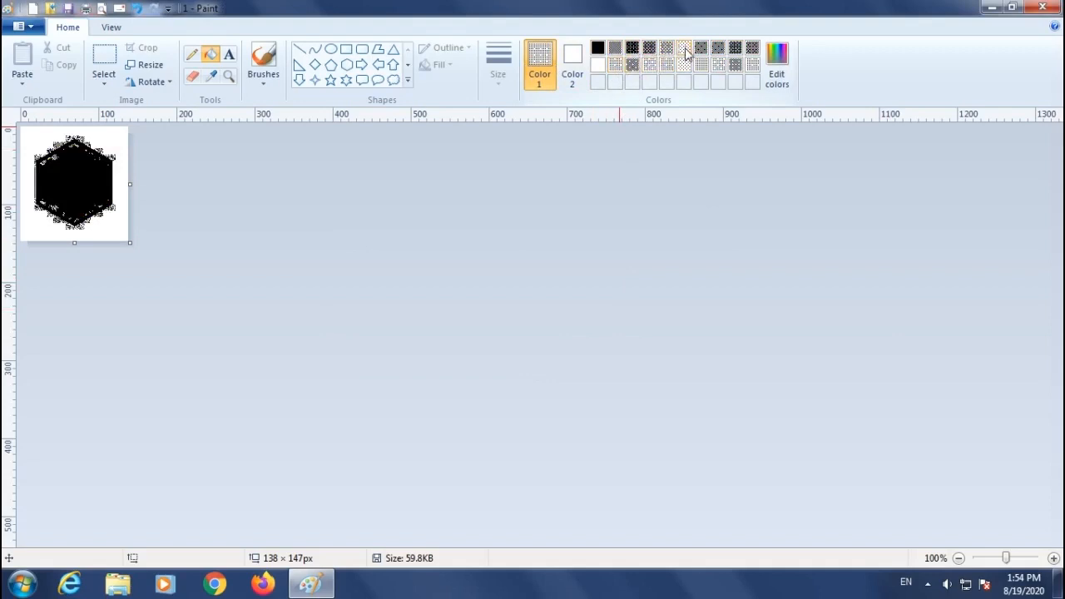
Enlarge the canvas to about 574 × 357 px and draw a circle about 214 × 209 px beside the hexagon.
left_click_drag(127, 243, 469, 404)
left_click(331, 51)
left_click_drag(216, 184, 382, 346)
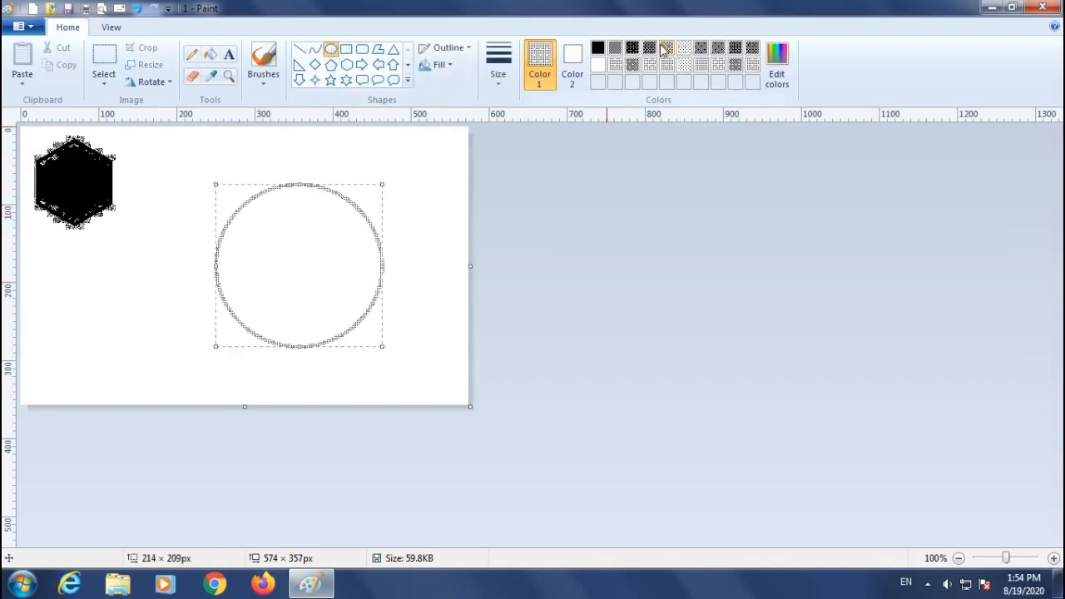
Recolor the circle's outline with a dark pattern and fill its interior with a grey pattern colour.
left_click(632, 47)
left_click(212, 55)
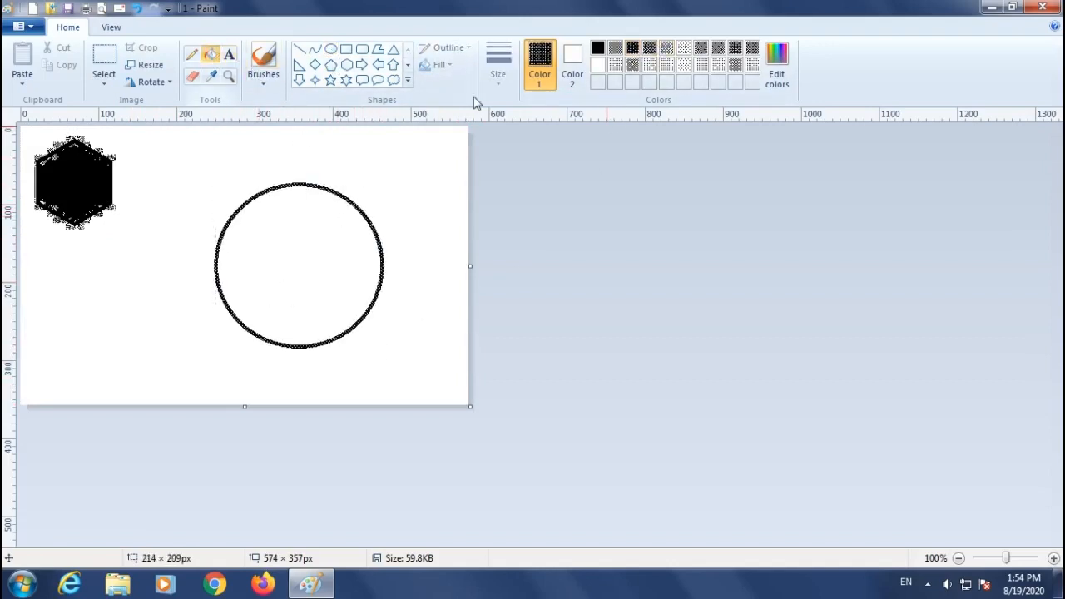
left_click(667, 65)
left_click(309, 233)
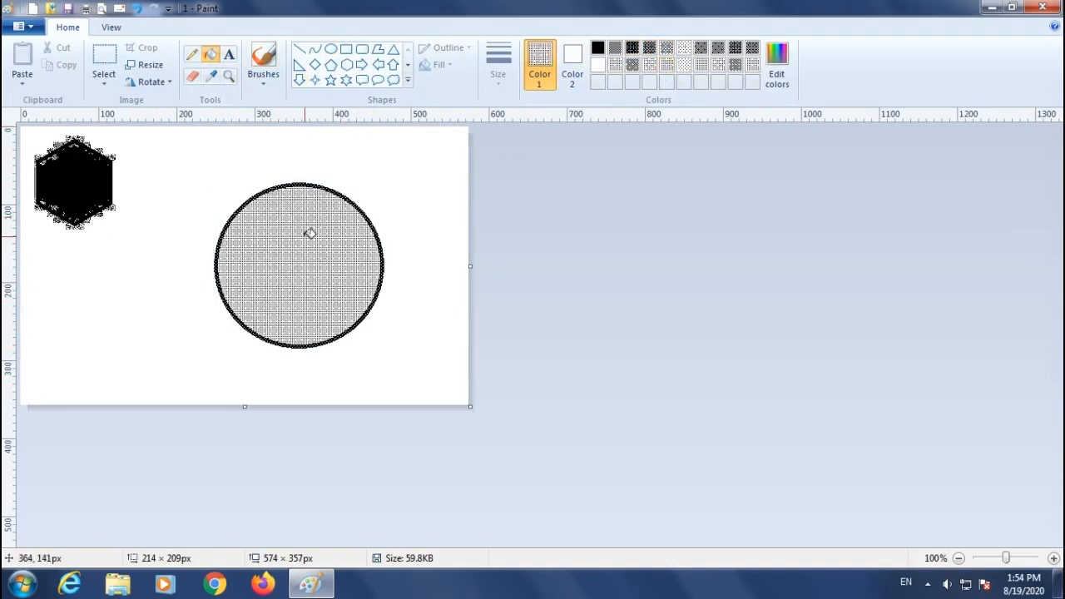
Switch the picture's colors back to Color in Image Properties.
left_click(23, 26)
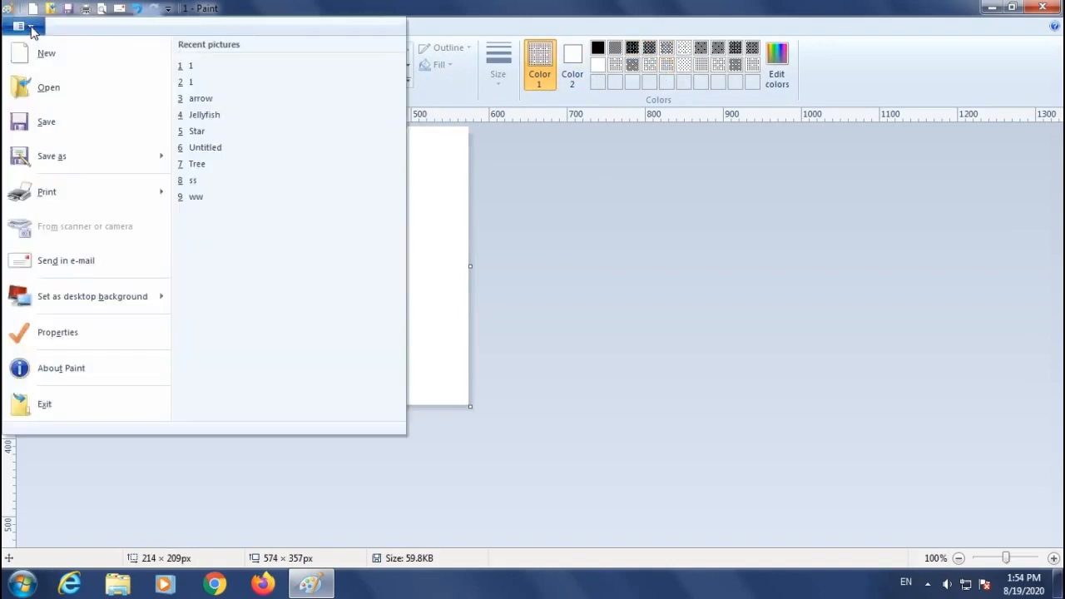
left_click(58, 333)
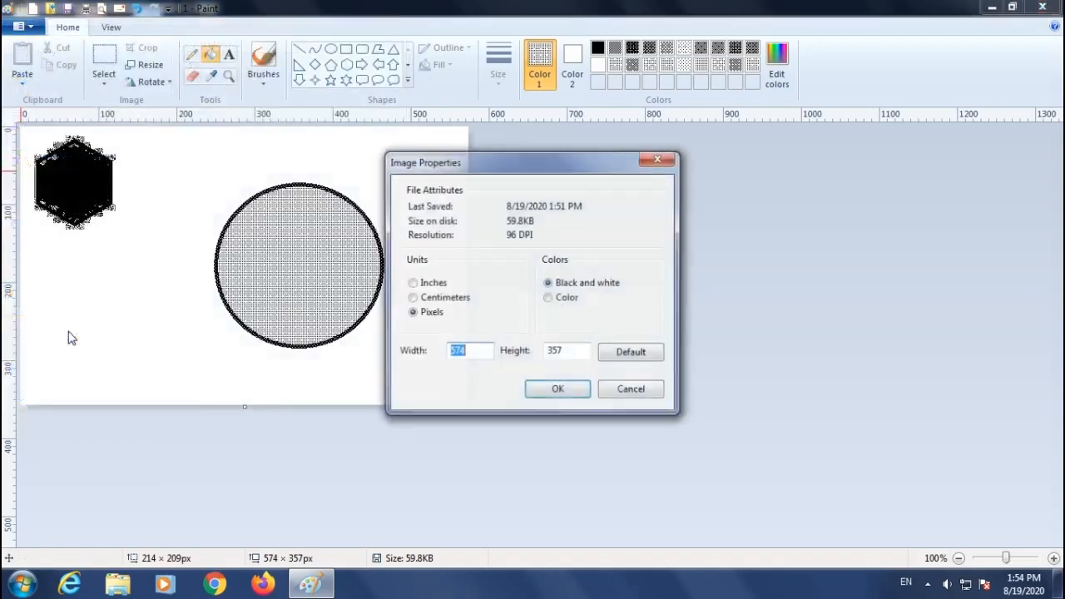
left_click(564, 301)
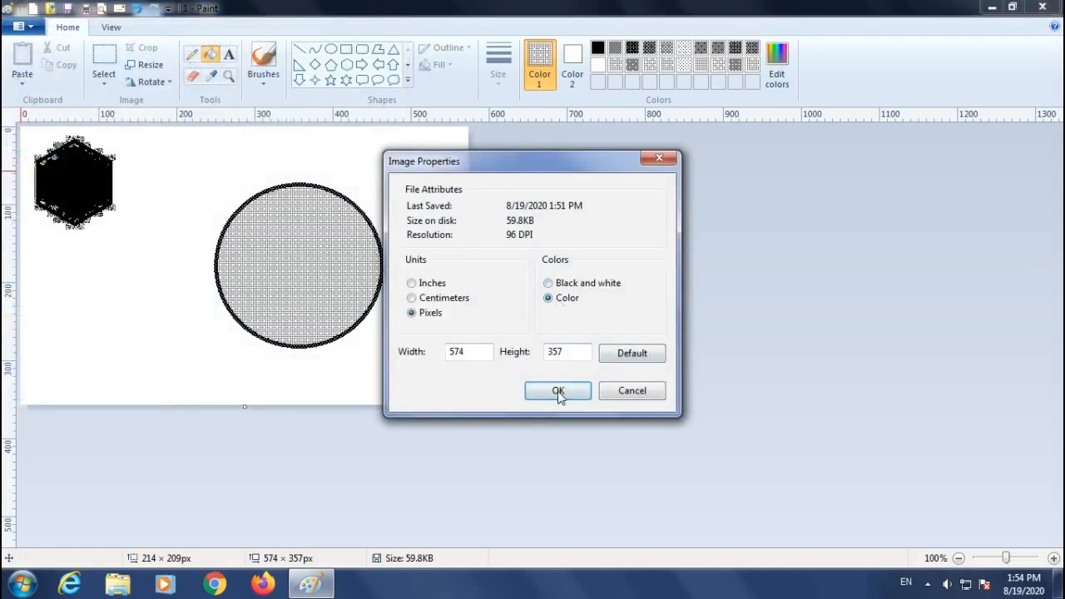
left_click(559, 391)
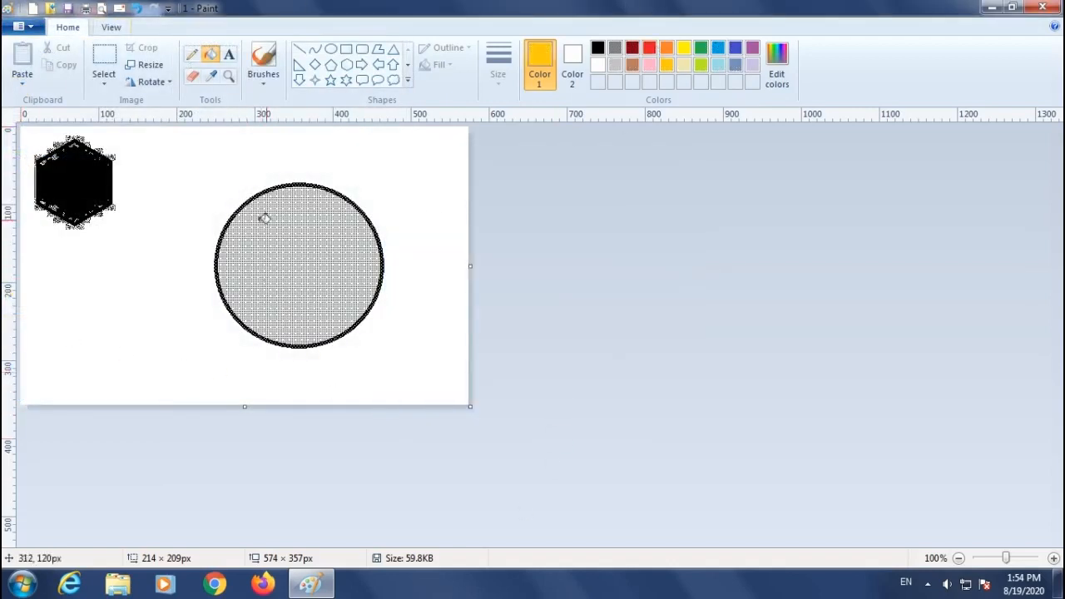
Open the About Paint information and close it.
left_click(25, 26)
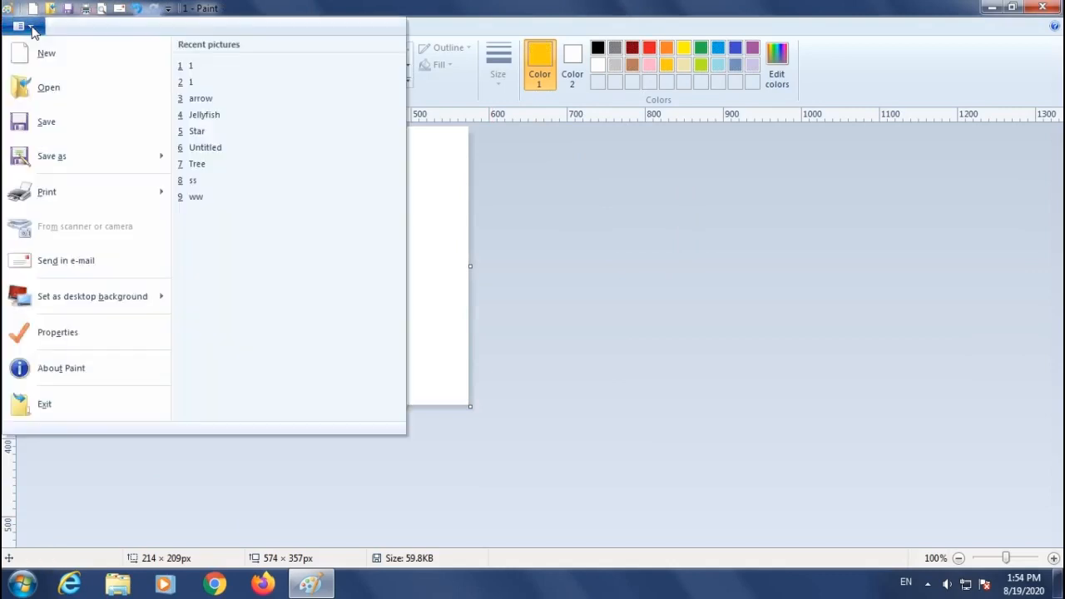
left_click(72, 374)
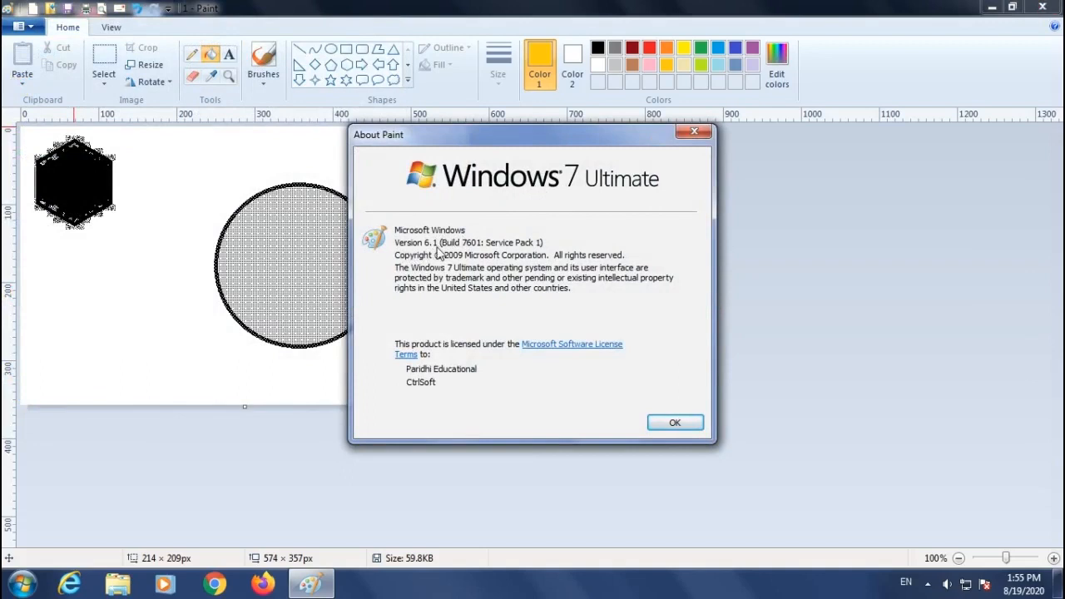
left_click(694, 134)
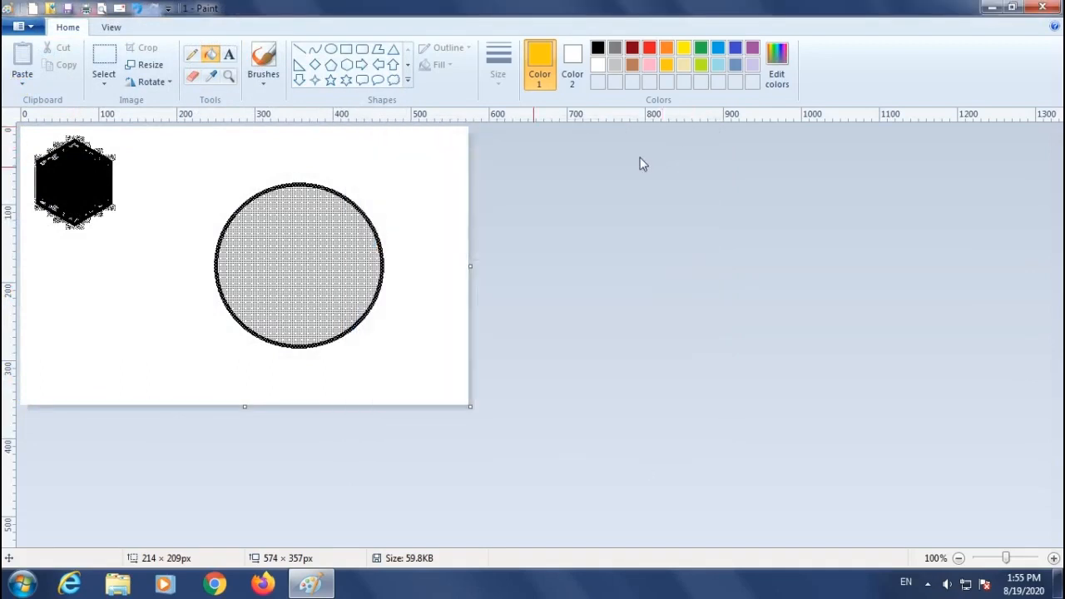
Exit Paint without saving the changes to 1.bmp.
left_click(20, 27)
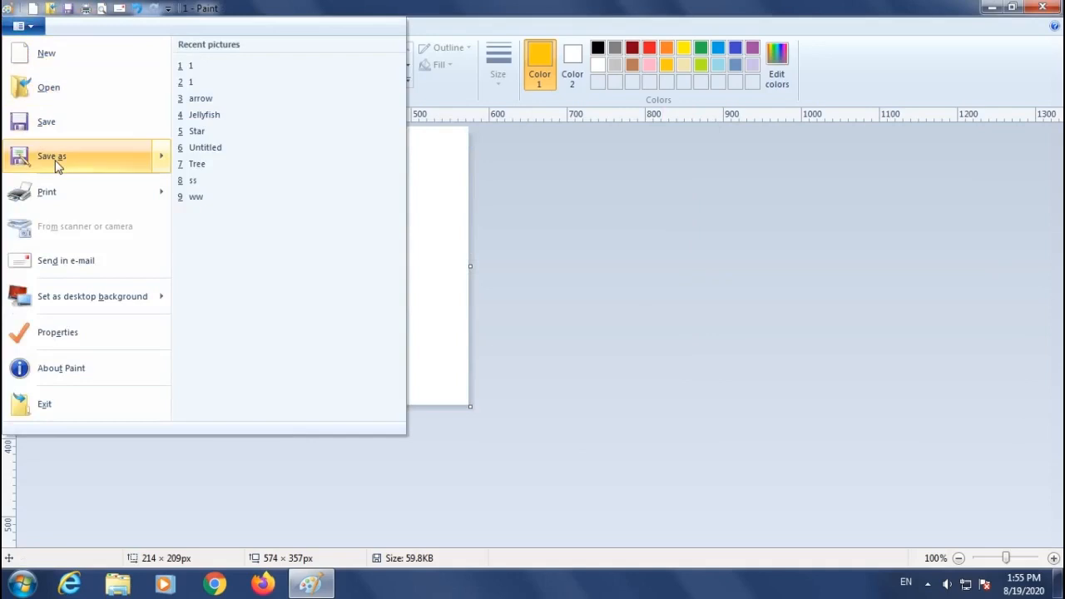
left_click(46, 406)
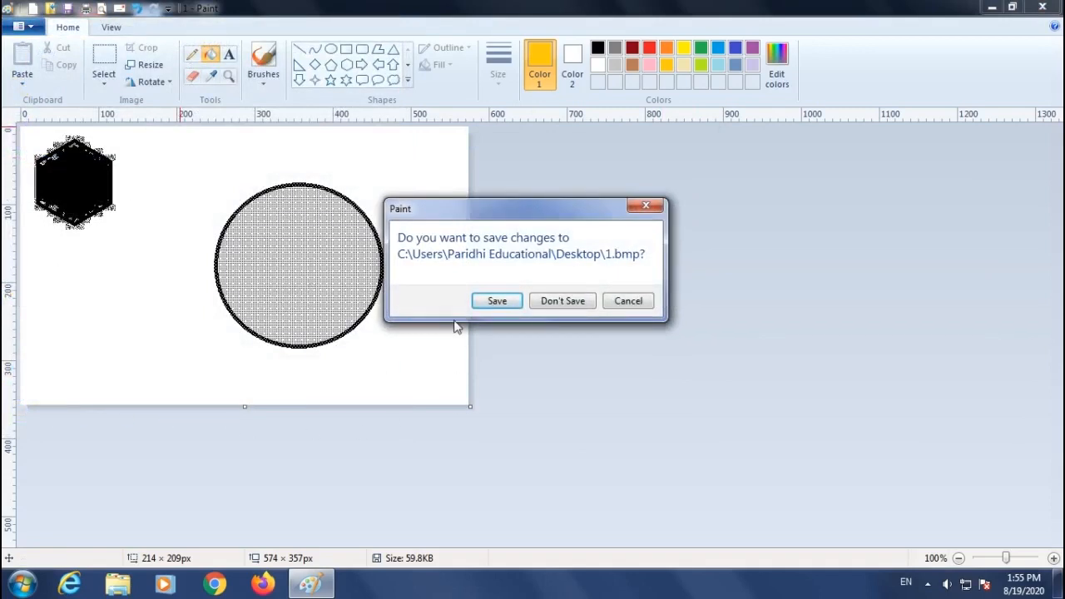
left_click(563, 301)
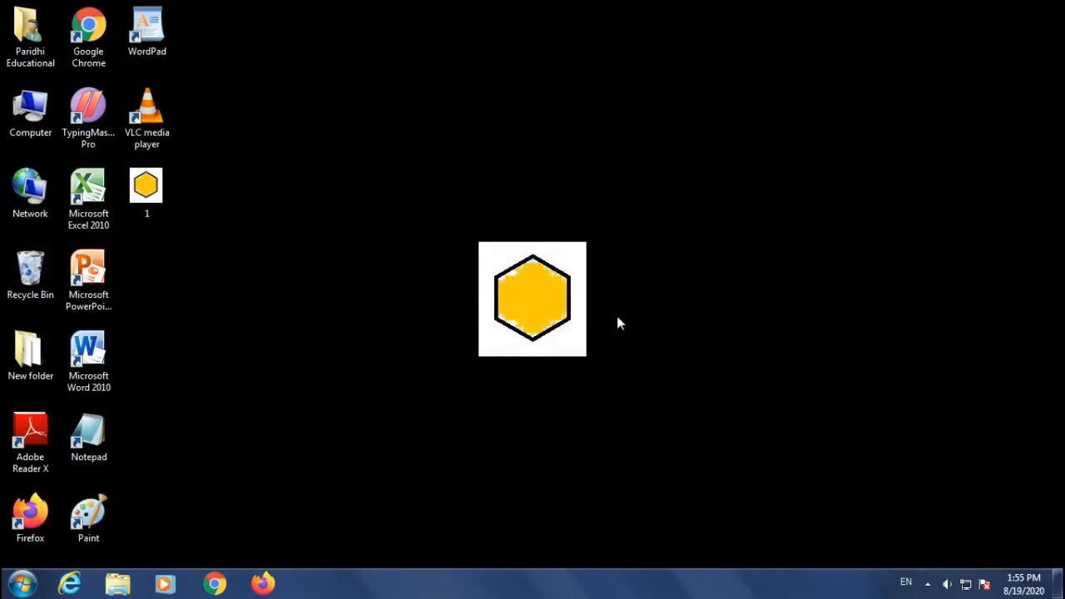
Restore the desktop to the Windows 7 theme through Personalization and close the window.
right_click(333, 121)
right_click(538, 86)
right_click(380, 132)
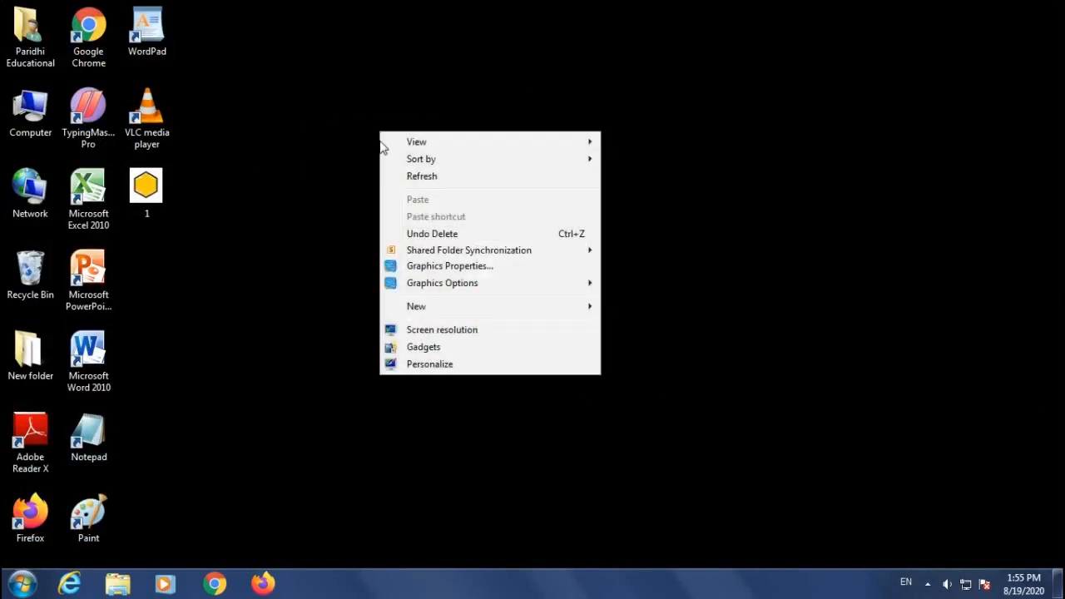
left_click(416, 366)
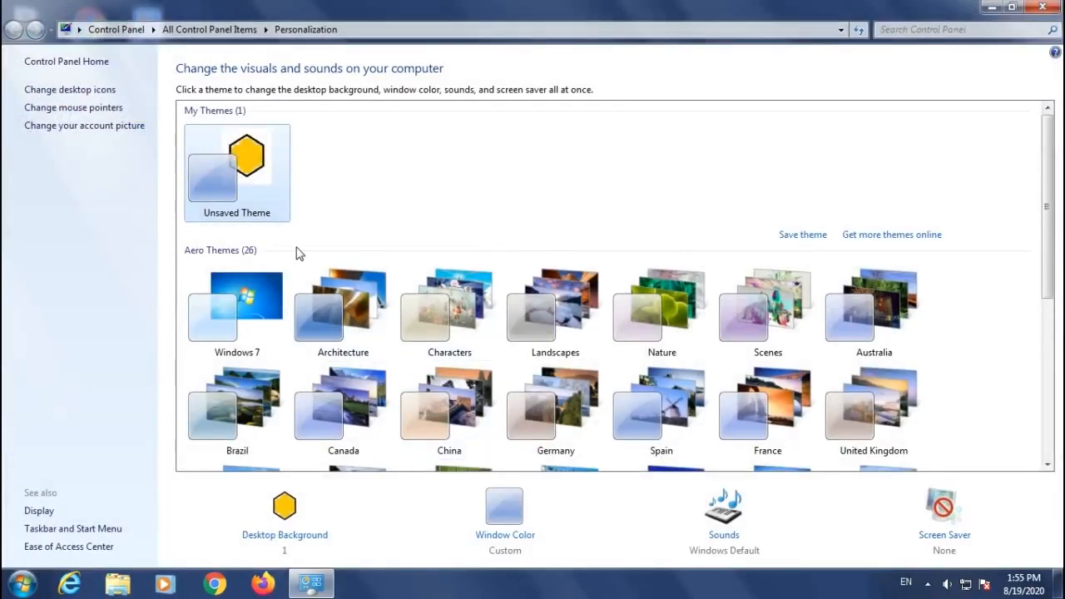
scroll(302, 262, "down", 5)
scroll(305, 267, "up", 5)
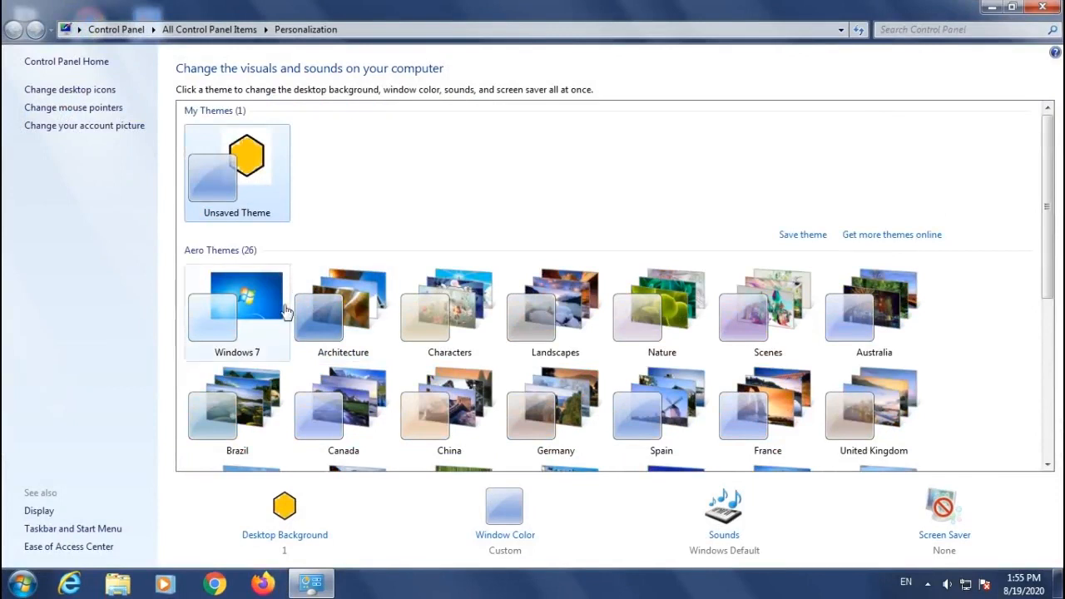
left_click(241, 292)
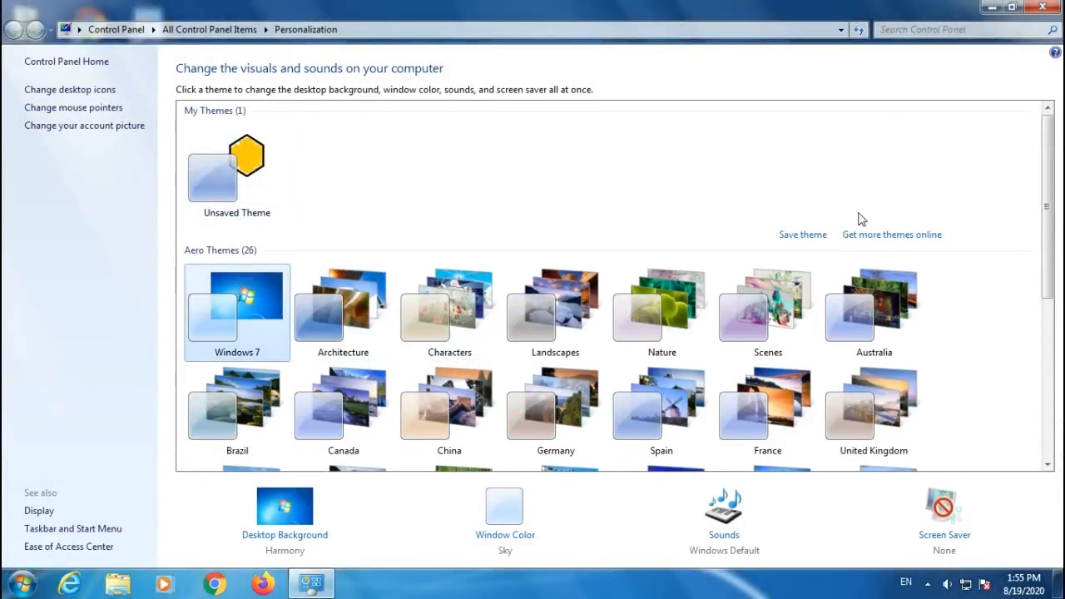
left_click(1043, 6)
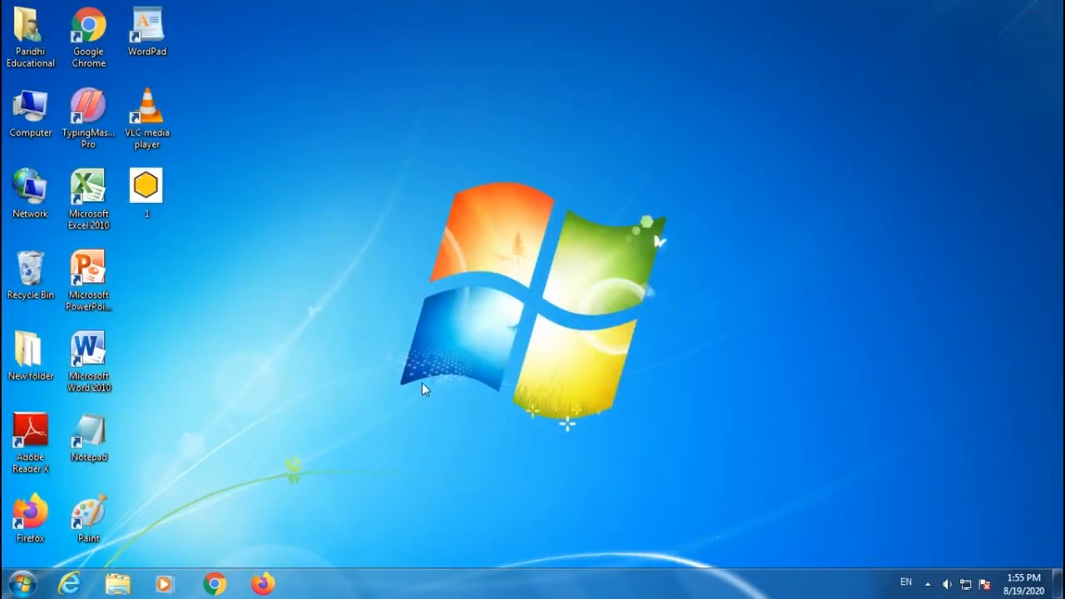
Launch Paint from its desktop shortcut.
double_click(88, 518)
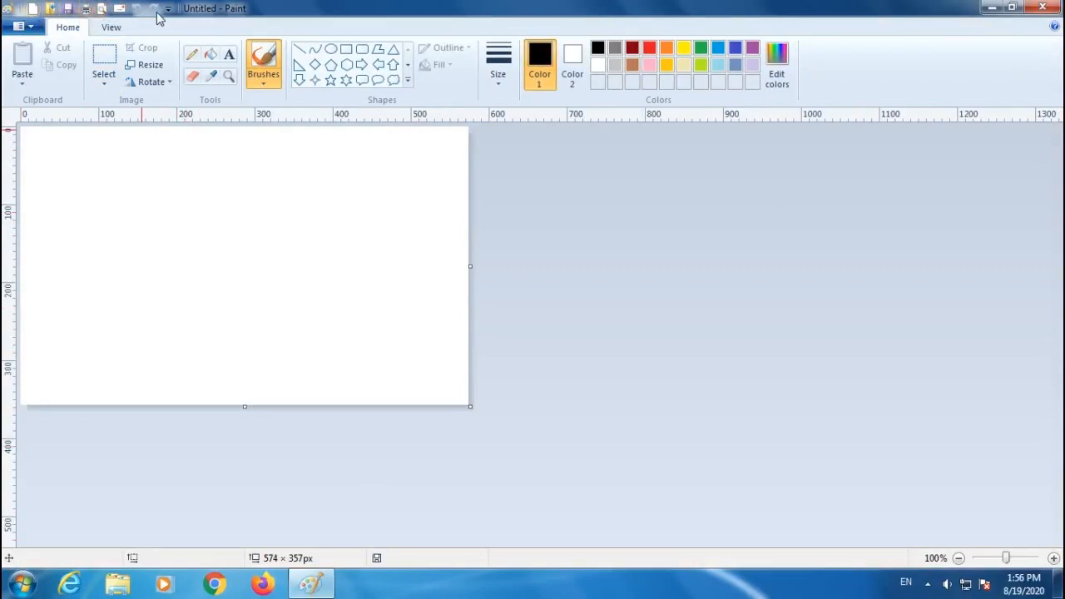
left_click(25, 27)
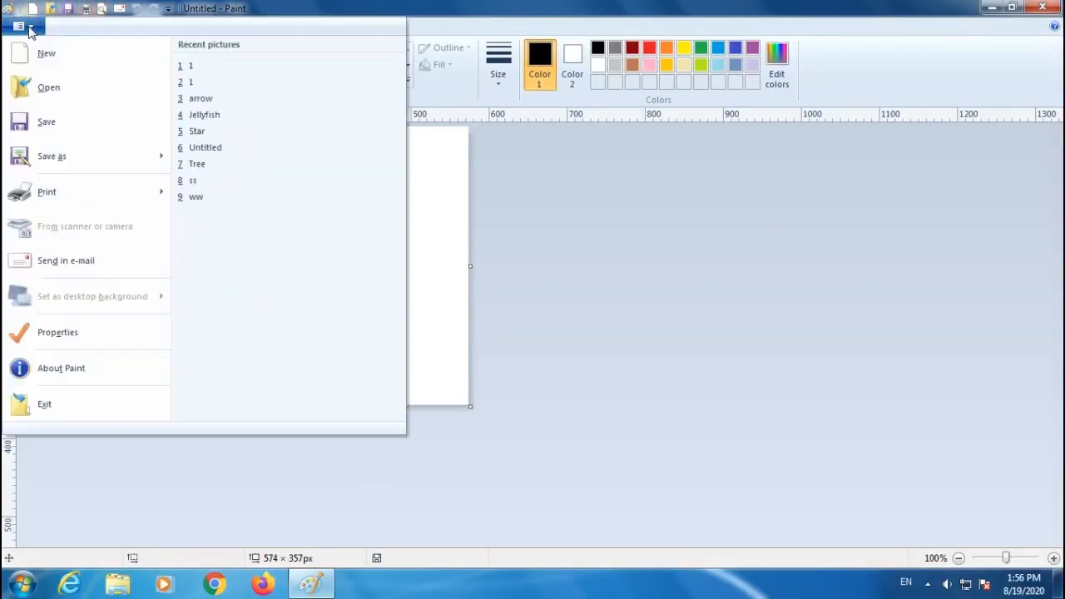
left_click(200, 466)
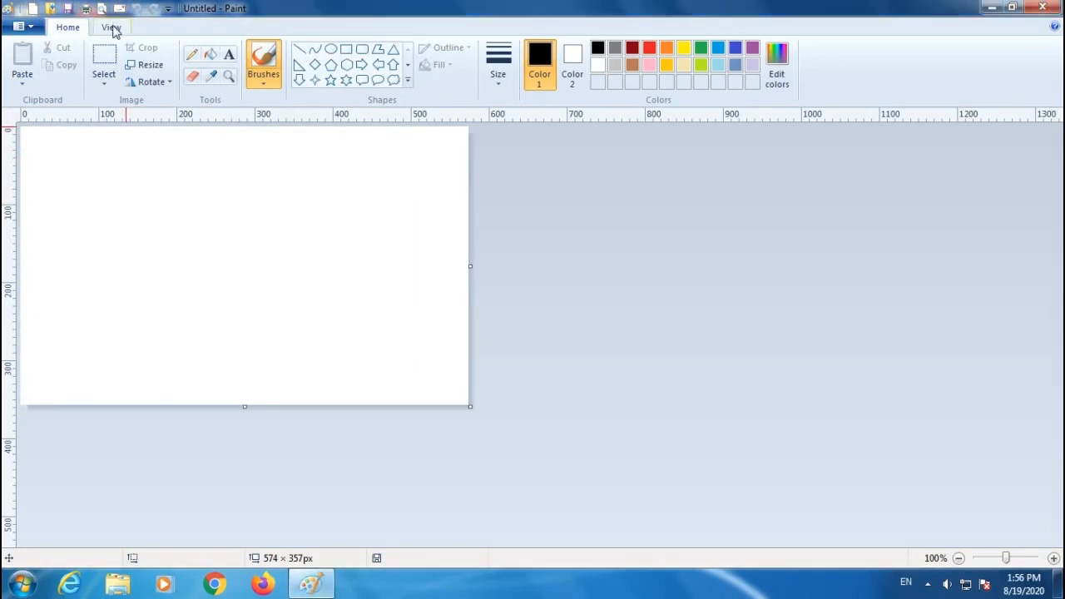
Enlarge the blank canvas to about 1246 × 502 px.
left_click(113, 28)
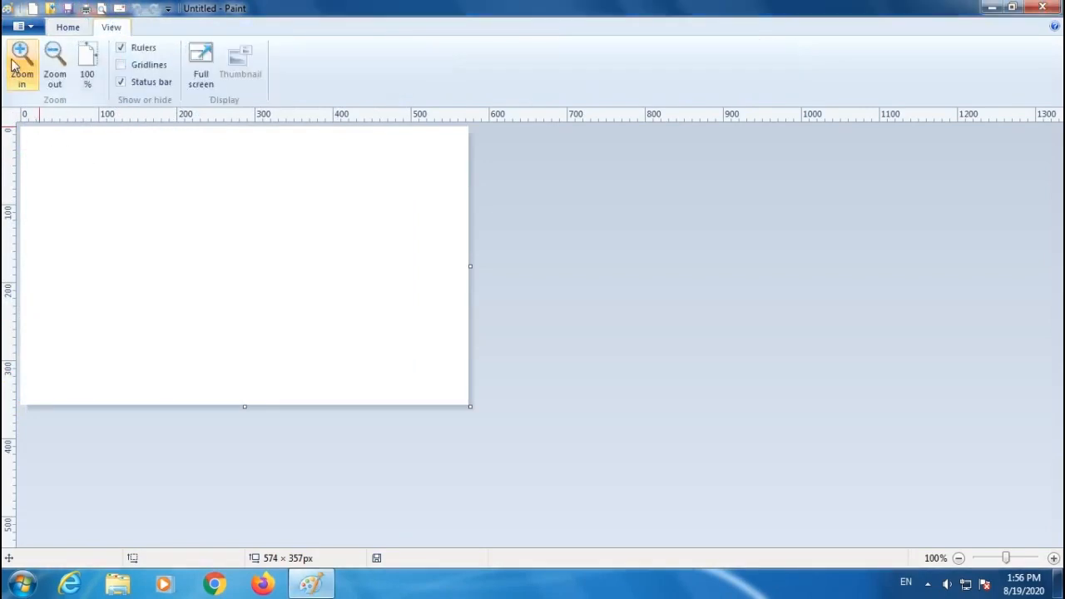
left_click_drag(470, 406, 995, 520)
left_click(66, 28)
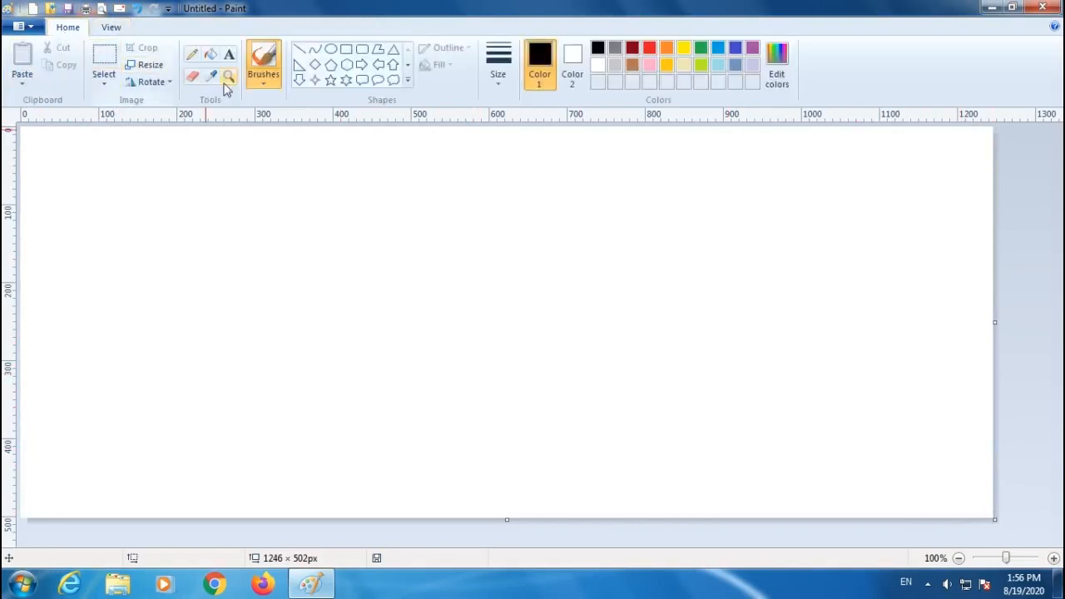
Draw freehand scribbles across the canvas with the Pencil.
left_click(192, 54)
mouse_move(230, 350)
left_mouse_down()
mouse_move(158, 262)
mouse_move(409, 287)
mouse_move(703, 274)
mouse_move(445, 351)
mouse_move(191, 316)
mouse_move(220, 287)
mouse_move(485, 308)
mouse_move(799, 353)
mouse_move(436, 381)
mouse_move(393, 364)
left_mouse_up()
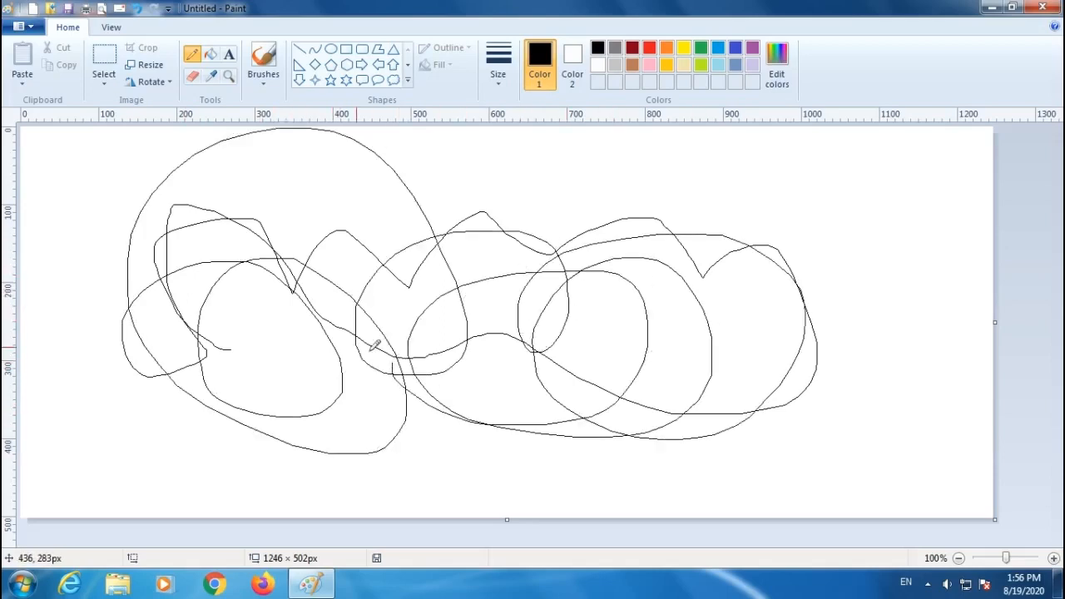
Zoom in to 400% on the drawing and zoom back out to 100%.
left_click(116, 28)
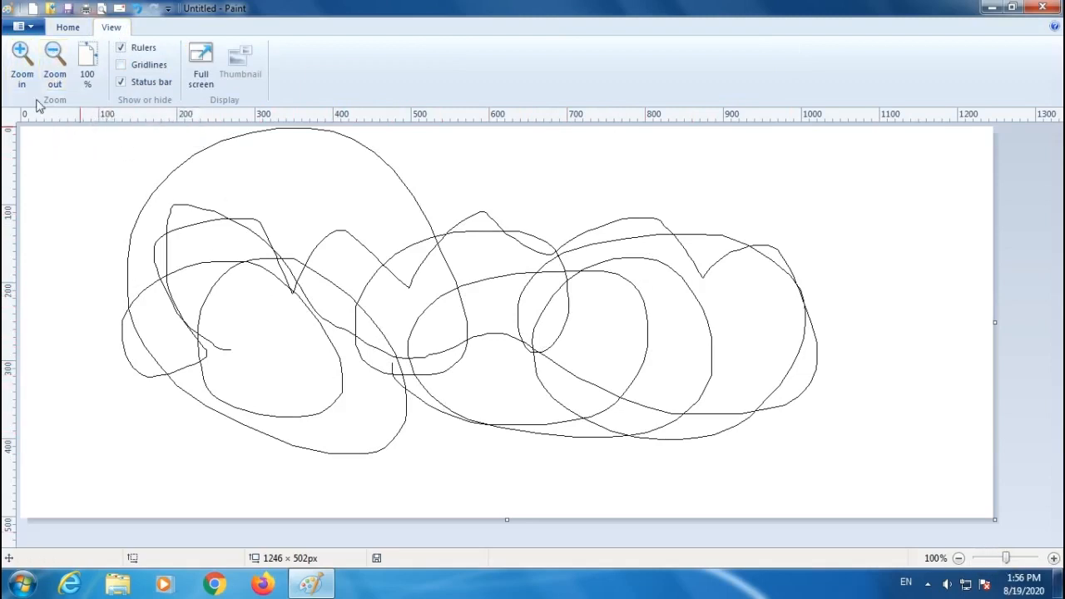
left_click(20, 74)
left_click(21, 75)
left_click(21, 74)
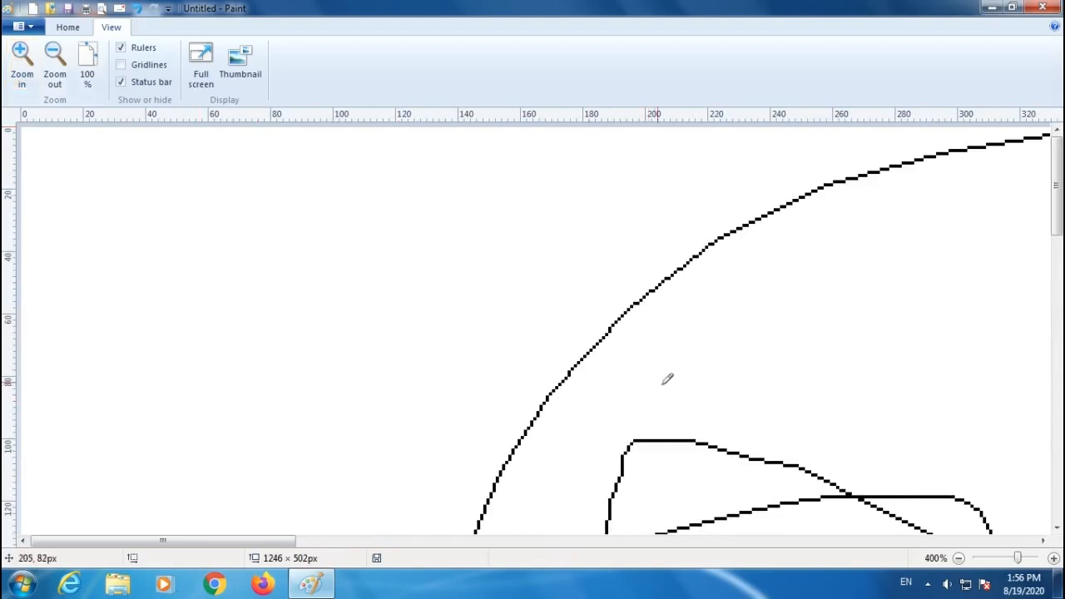
left_click(56, 70)
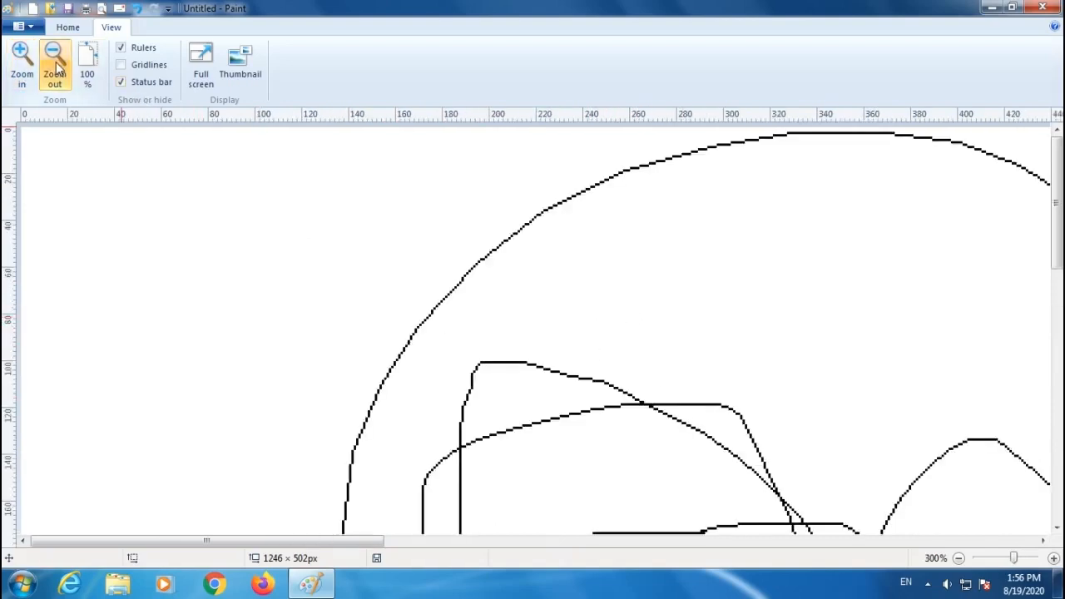
left_click(55, 71)
left_click(56, 71)
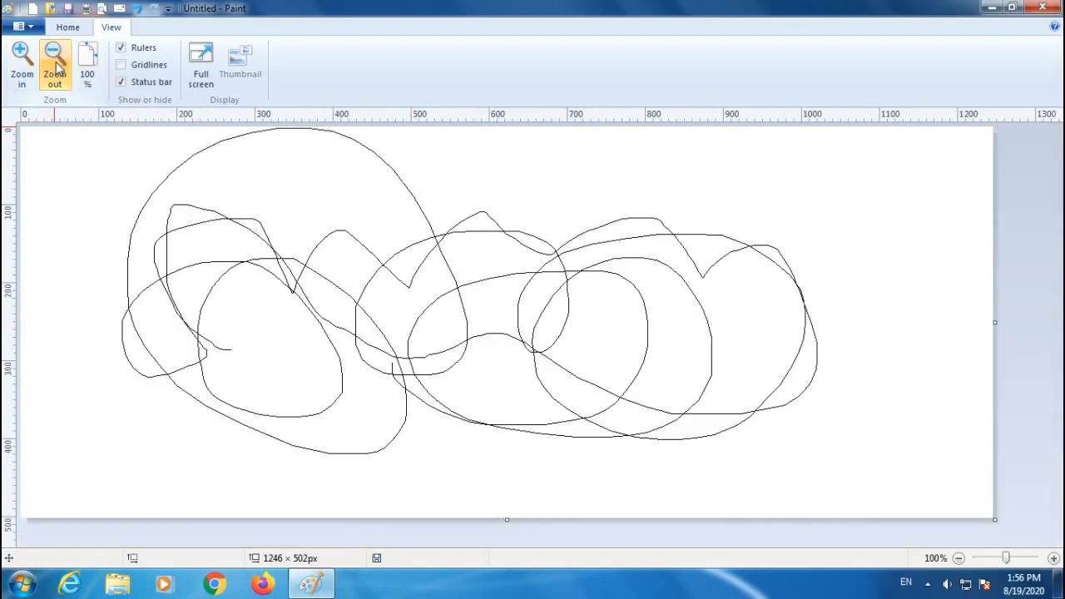
Zoom in step by step to 600% and reset the zoom to 100%.
left_click(26, 62)
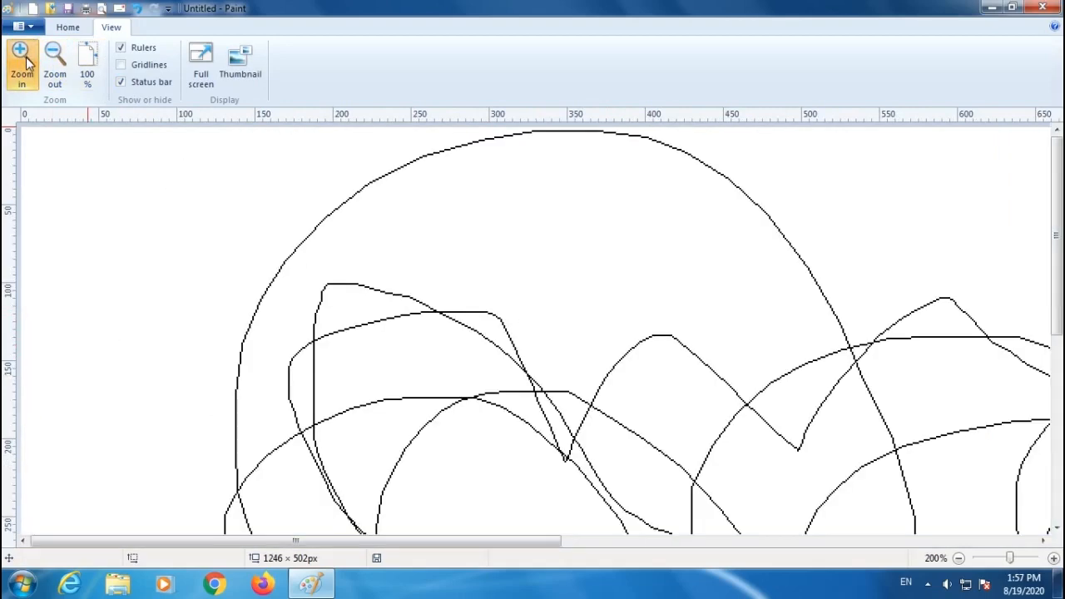
left_click(26, 63)
left_click(25, 63)
left_click(26, 63)
left_click(26, 62)
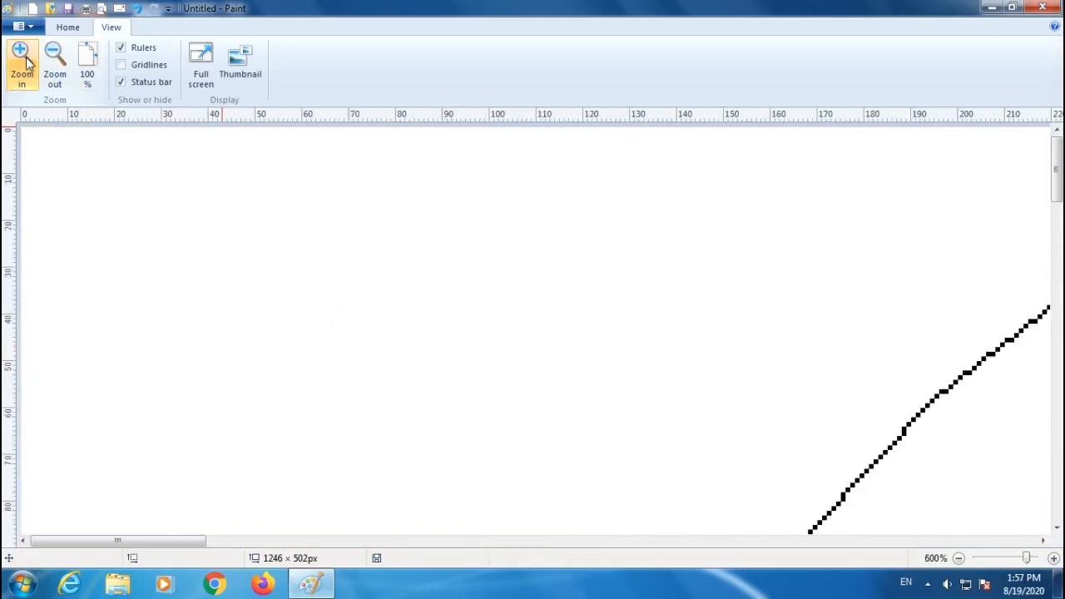
left_click(88, 67)
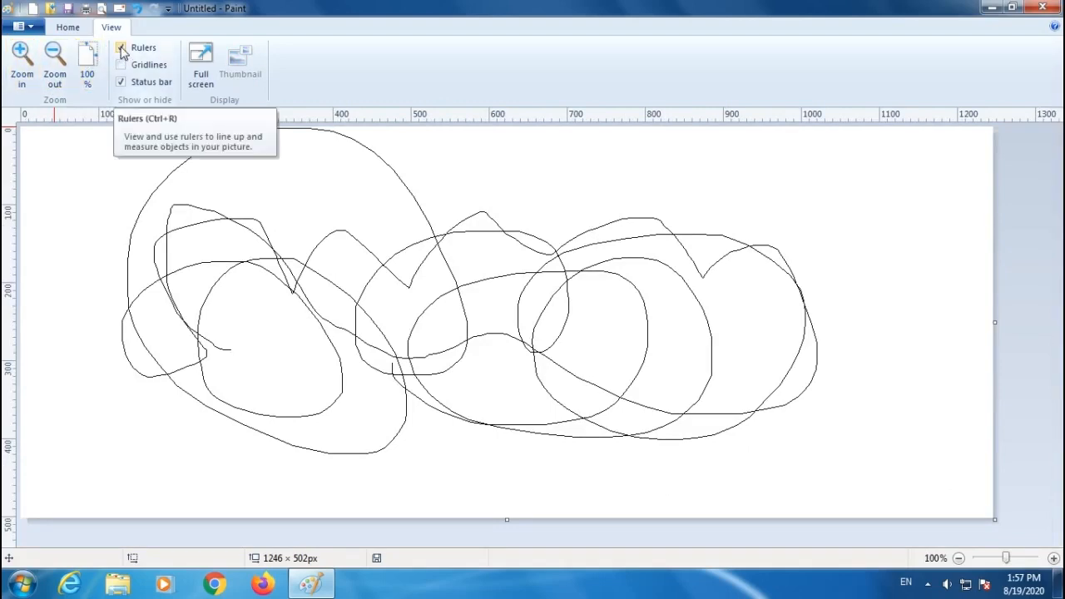
Toggle the rulers on and off repeatedly and switch the gridlines on.
left_click(121, 51)
left_click(122, 52)
left_click(122, 51)
left_click(121, 52)
left_click(121, 51)
left_click(121, 52)
left_click(121, 52)
left_click(122, 52)
left_click(122, 66)
left_click(121, 66)
left_click(121, 66)
left_click(122, 66)
left_click(124, 72)
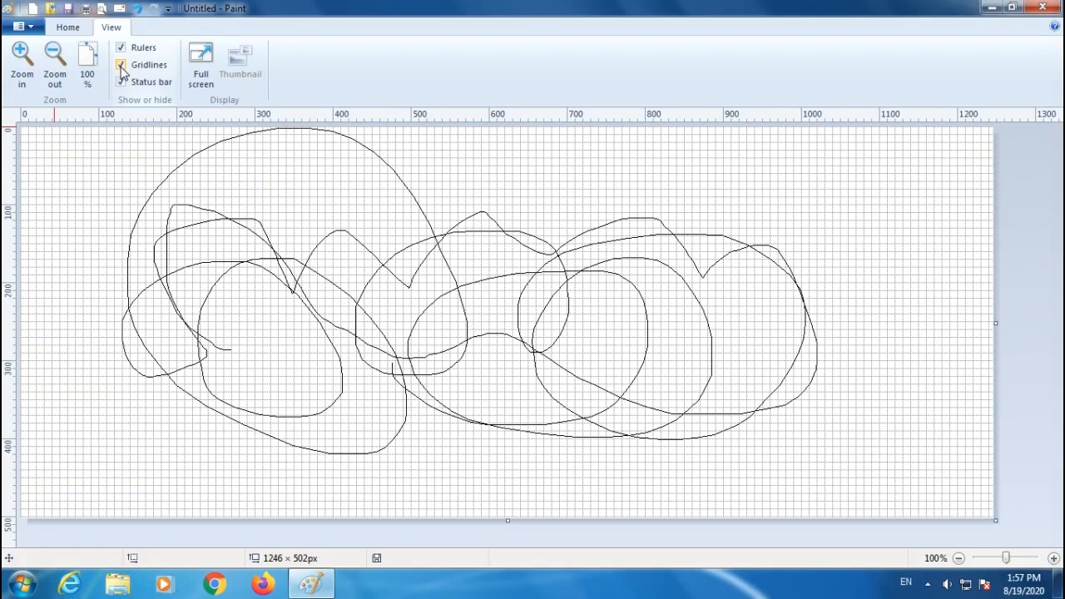
Toggle the gridlines and the status bar on and off several times.
left_click(121, 67)
left_click(122, 66)
left_click(122, 67)
left_click(121, 67)
left_click(121, 83)
left_click(121, 83)
left_click(121, 83)
left_click(122, 83)
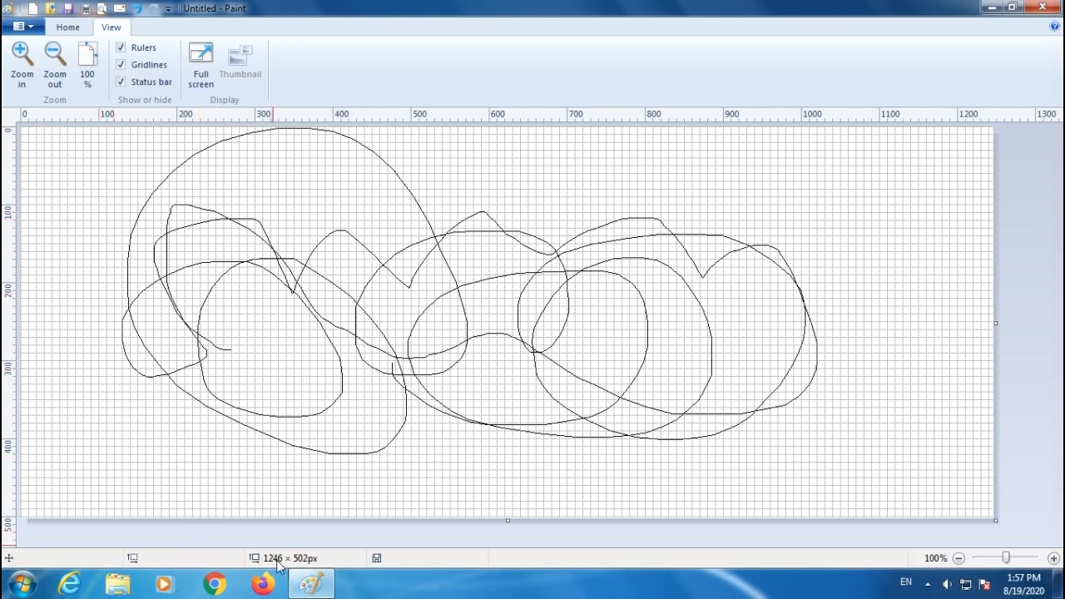
left_click(122, 84)
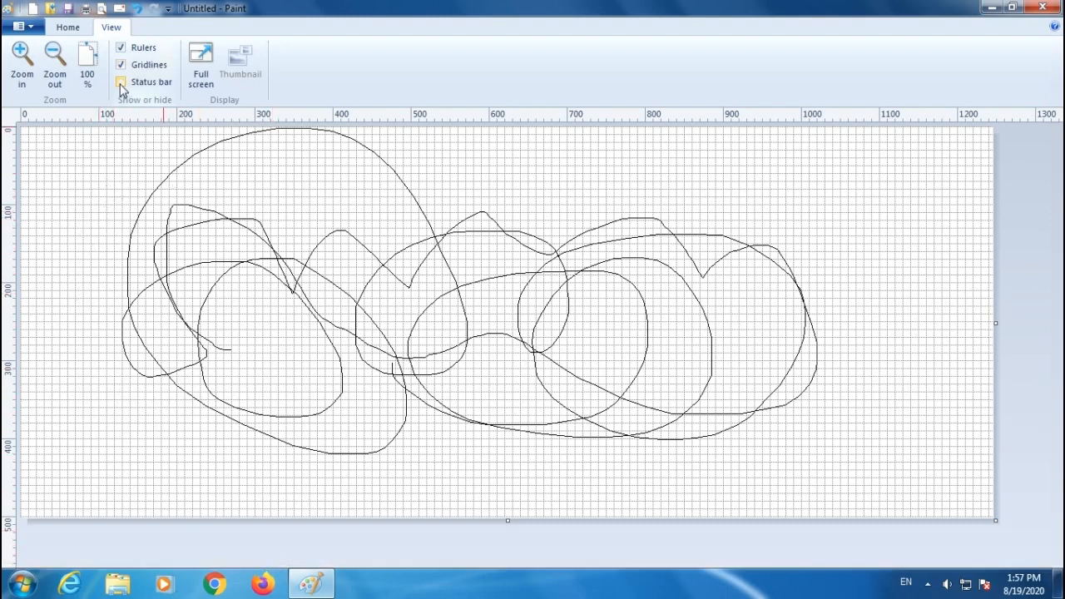
left_click(121, 83)
left_click(121, 83)
left_click(122, 83)
left_click(121, 83)
left_click(121, 83)
left_click(121, 83)
left_click(122, 83)
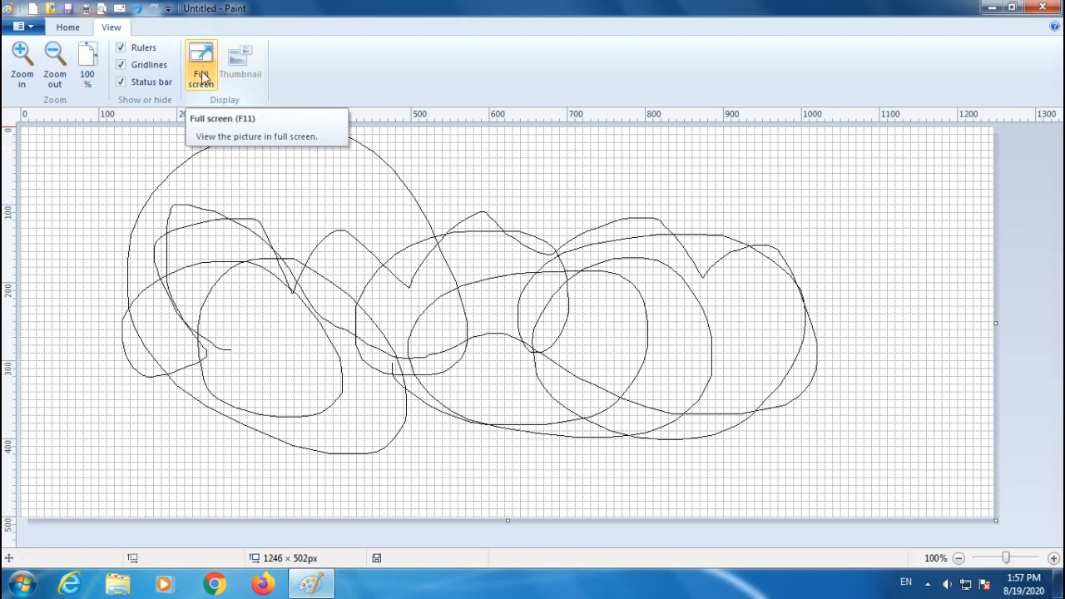
Hide the gridlines, the status bar and the rulers.
left_click(120, 65)
left_click(122, 83)
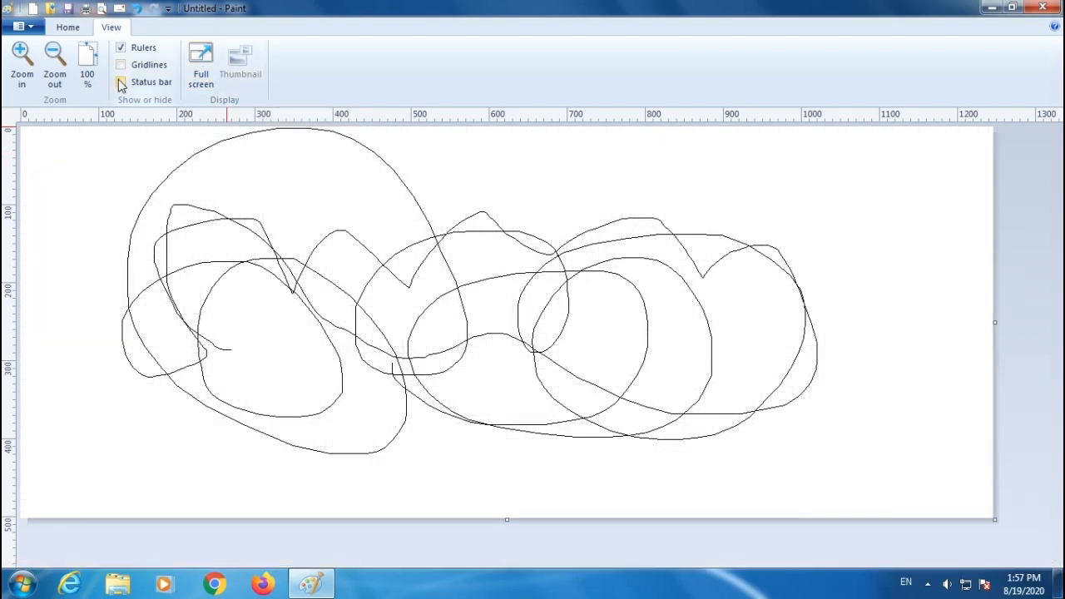
left_click(121, 48)
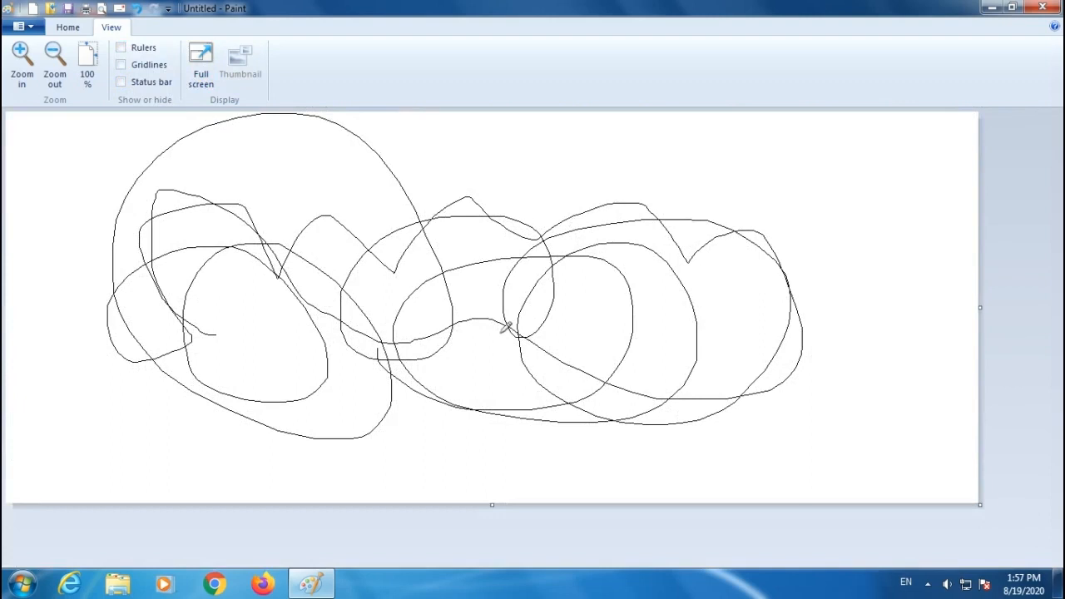
View the picture in full screen and leave full screen.
left_click(200, 67)
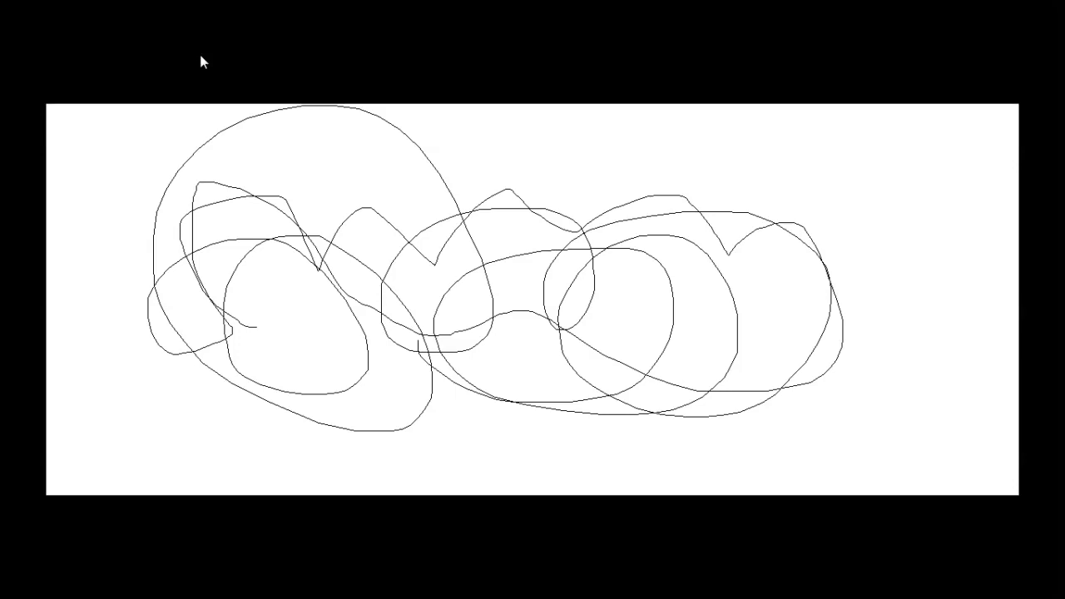
key("Escape")
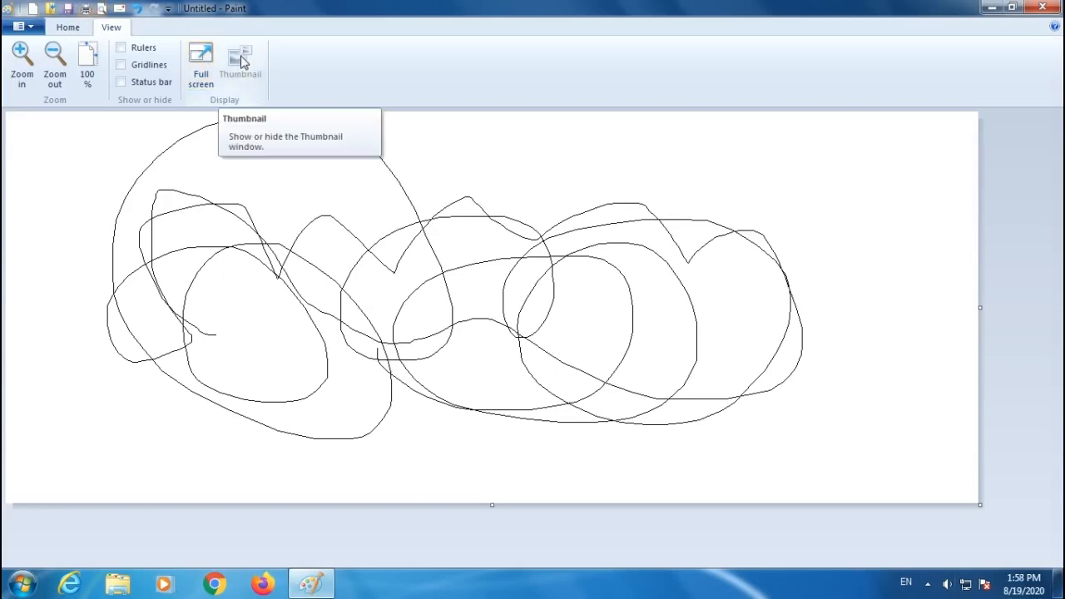
Show the status bar again and zoom in to 800% on the canvas.
left_click(122, 83)
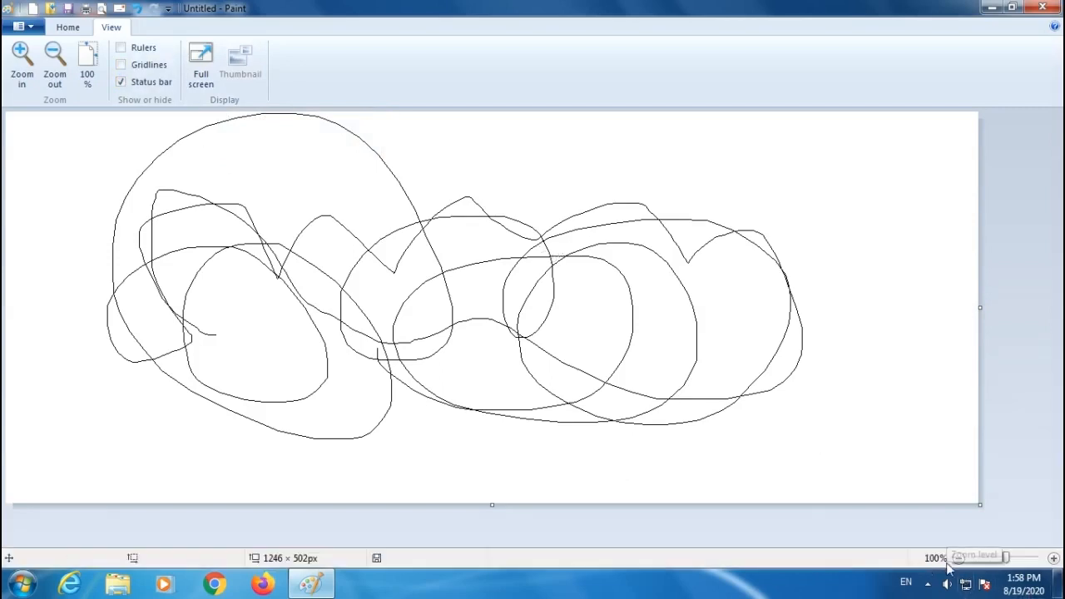
left_click(23, 63)
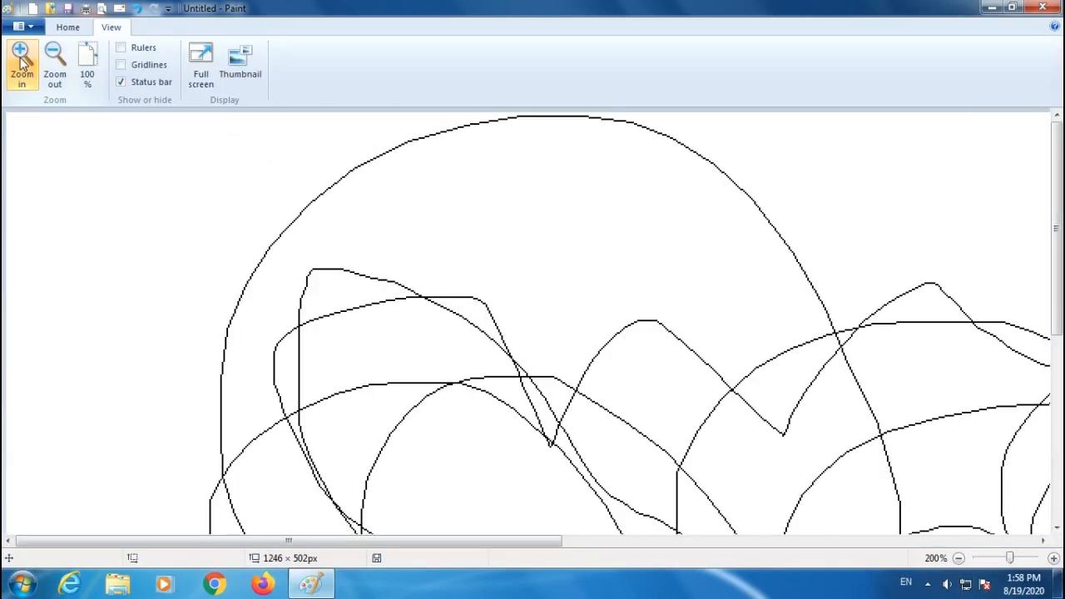
left_click(23, 63)
left_click(23, 63)
left_click(22, 63)
left_click(23, 63)
left_click(23, 63)
left_click(23, 63)
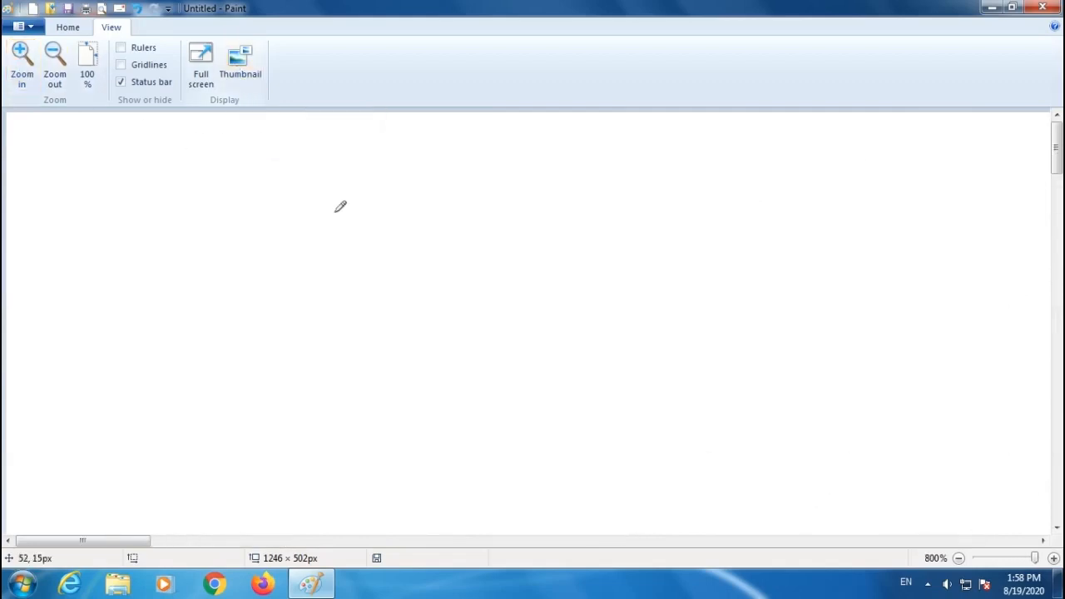
scroll(513, 297, "down", 5)
scroll(514, 300, "down", 3)
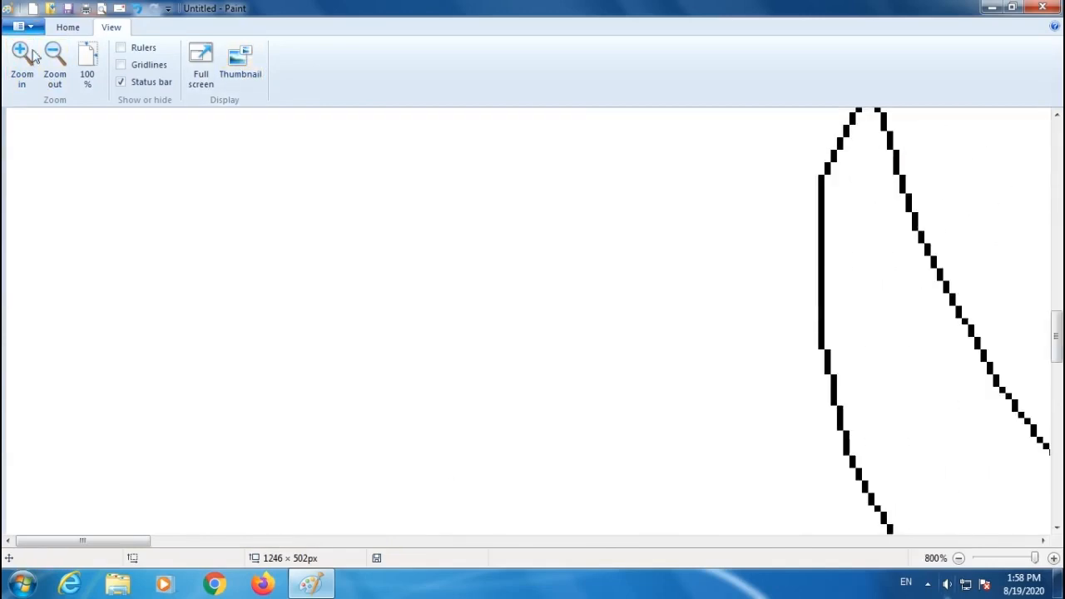
Open the Thumbnail window and enlarge it.
left_click(241, 68)
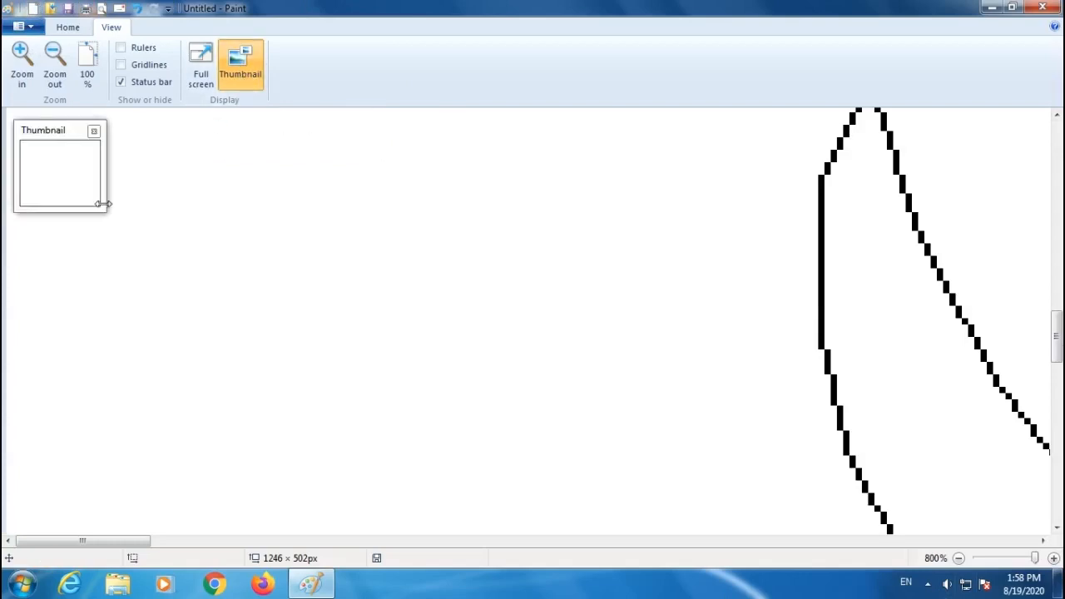
mouse_move(102, 206)
left_mouse_down()
mouse_move(185, 323)
mouse_move(173, 302)
left_mouse_up()
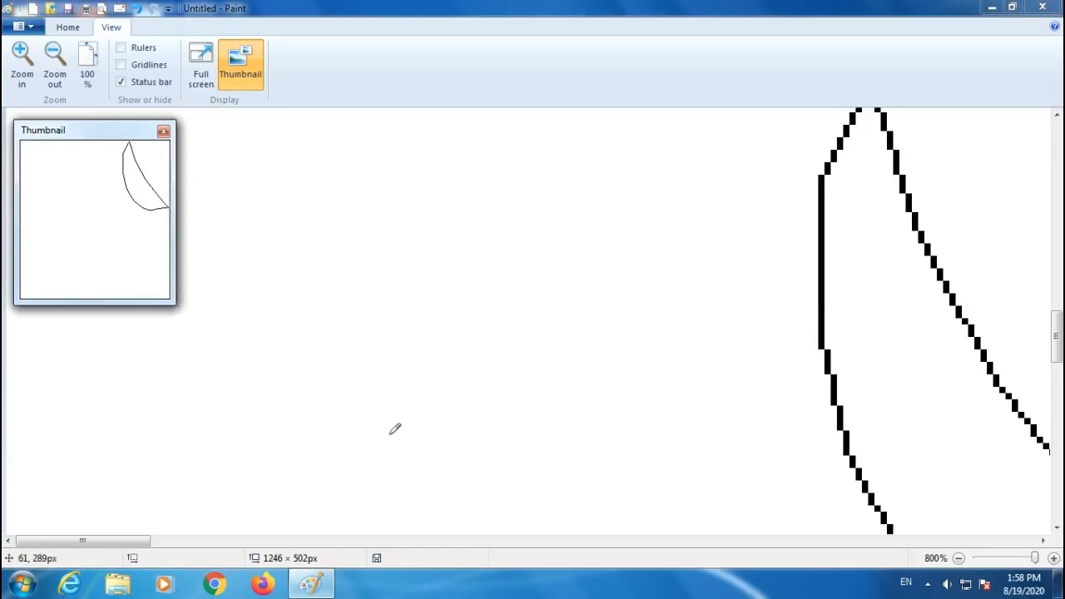
Draw a small leaf with a central vein and side veins using the Pencil at 800% zoom.
mouse_move(391, 433)
left_mouse_down()
mouse_move(360, 373)
mouse_move(354, 317)
mouse_move(381, 123)
mouse_move(412, 190)
mouse_move(440, 320)
mouse_move(431, 388)
mouse_move(396, 451)
mouse_move(388, 142)
left_mouse_up()
left_click_drag(387, 245, 360, 235)
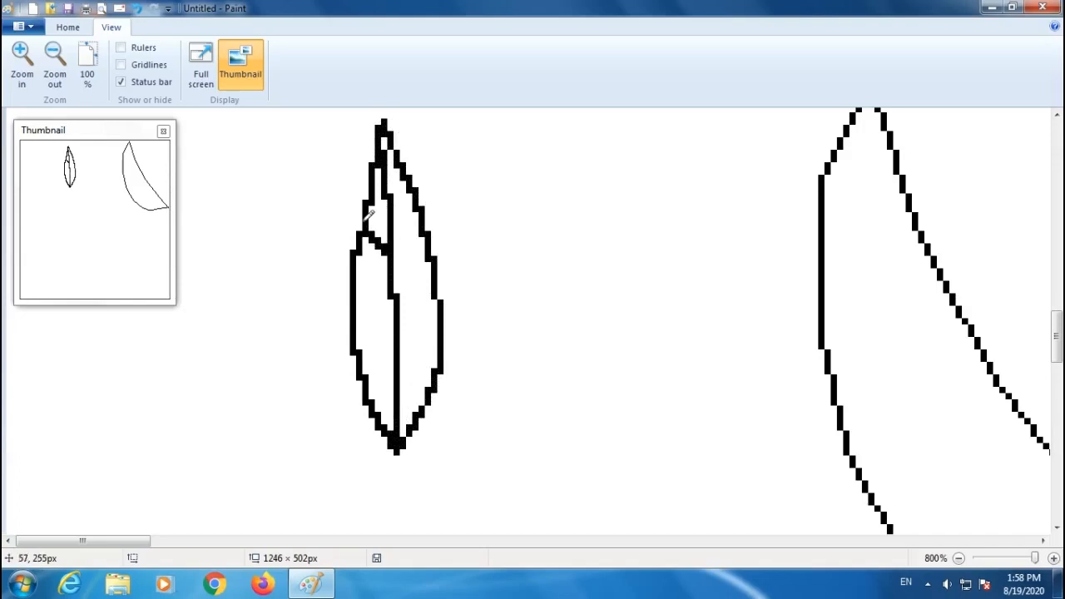
left_click_drag(396, 306, 358, 283)
left_click_drag(398, 346, 357, 333)
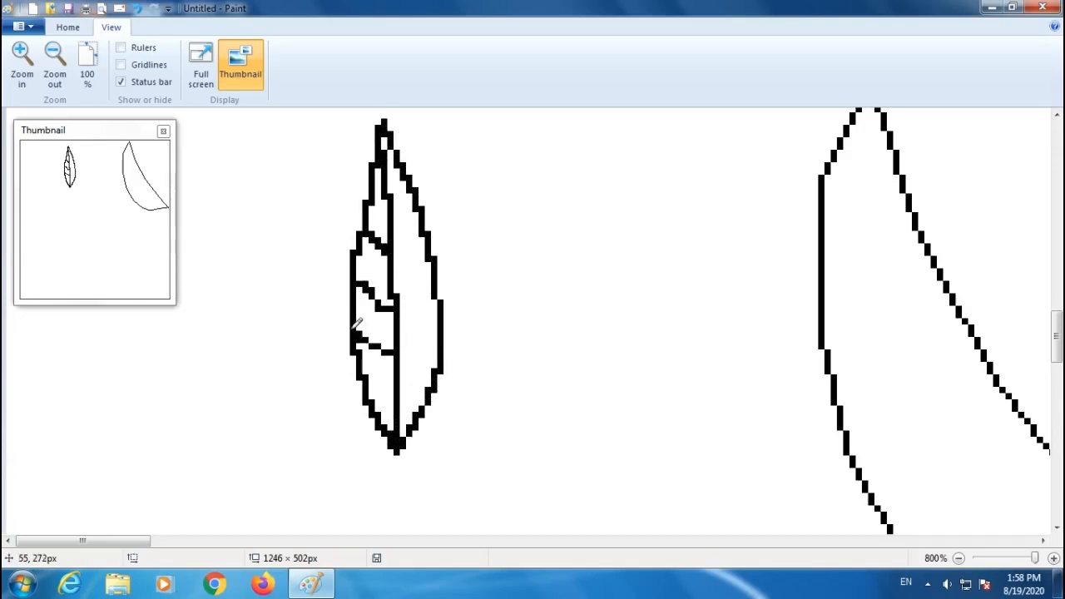
left_click_drag(396, 243, 427, 226)
left_click_drag(397, 308, 440, 283)
left_click_drag(400, 349, 447, 326)
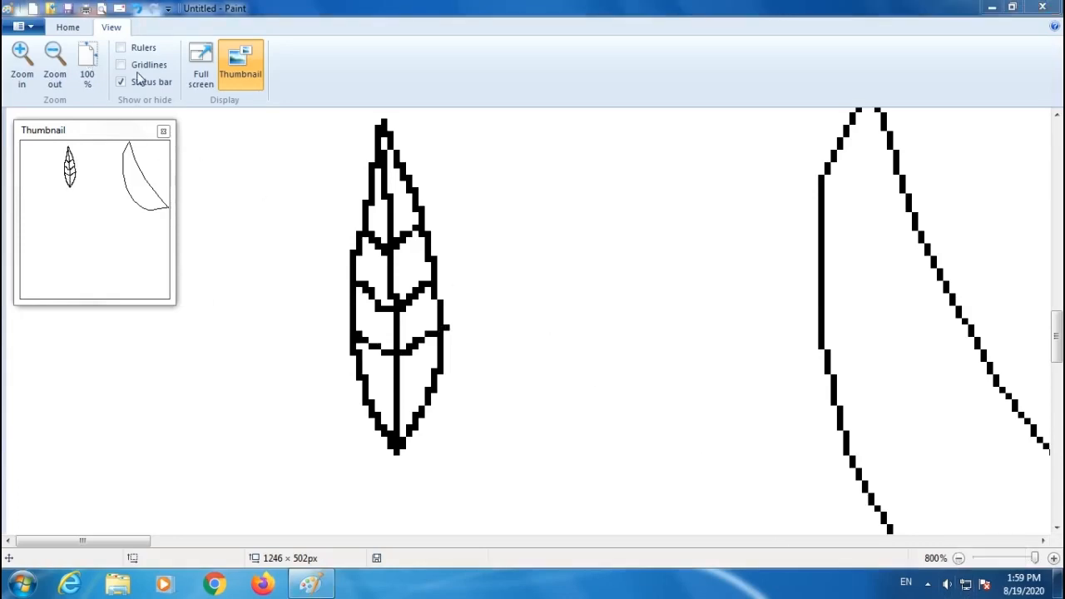
Return to 100% zoom and select and delete everything on the canvas.
left_click(85, 65)
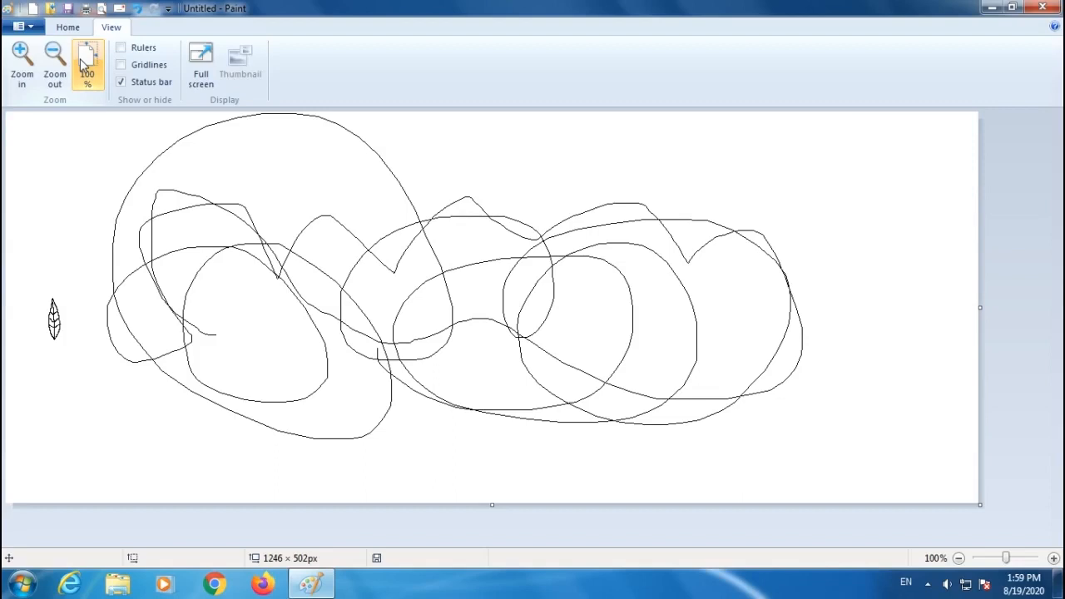
key("ctrl+a")
key("Delete")
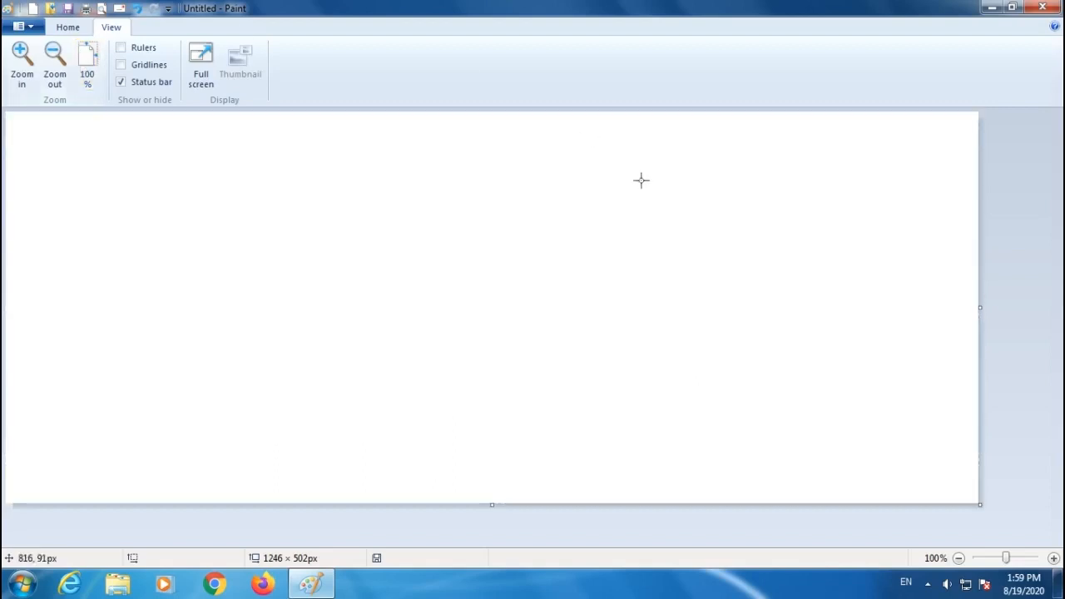
Pick the first Brushes style and red as Color 1, and paint a wavy red line across the canvas.
left_click(70, 27)
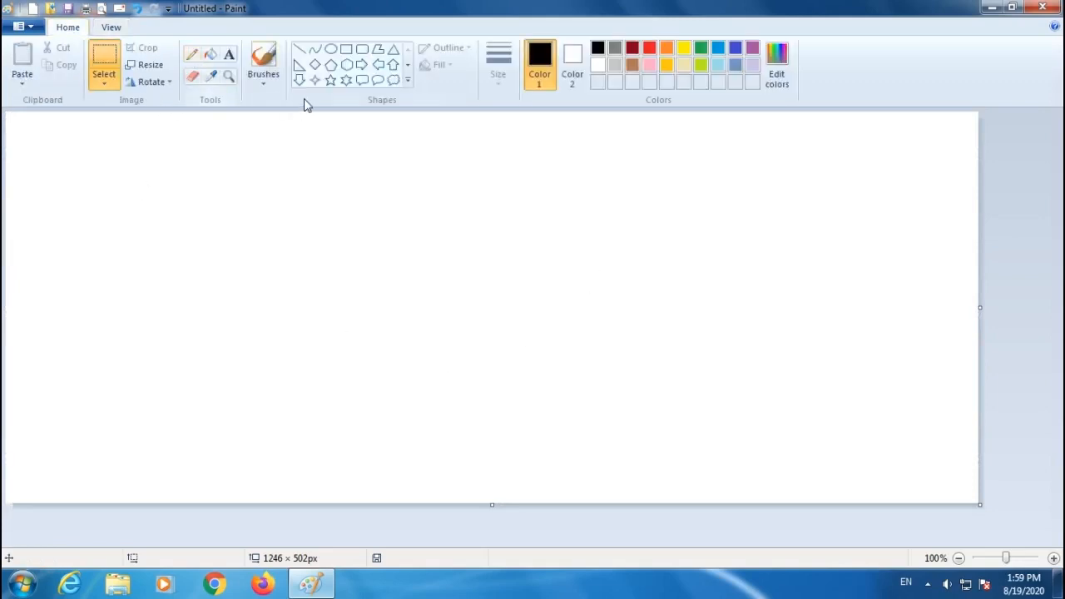
left_click(263, 84)
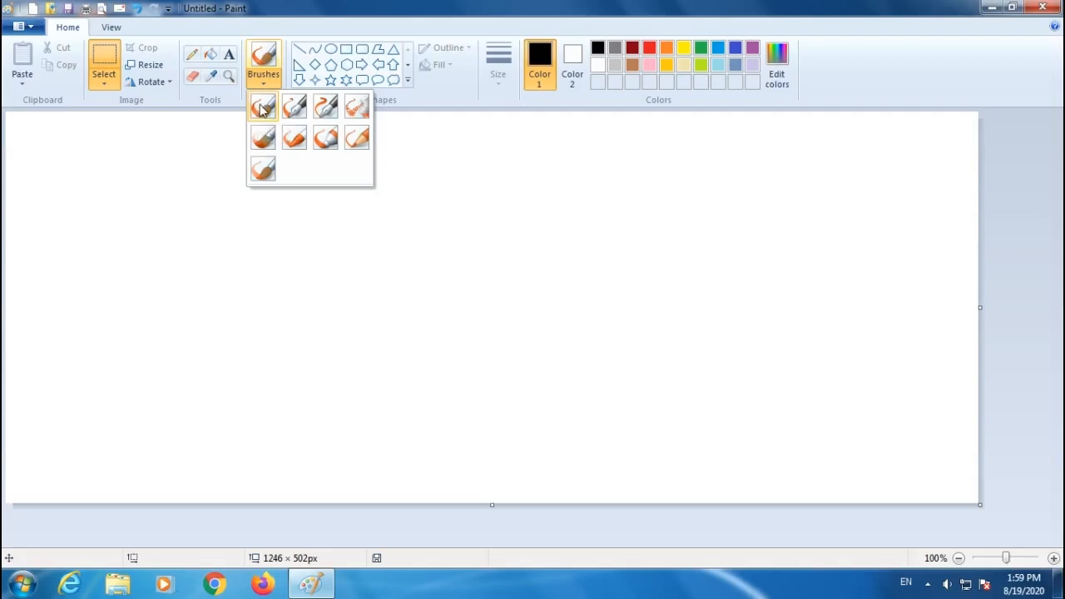
left_click(261, 110)
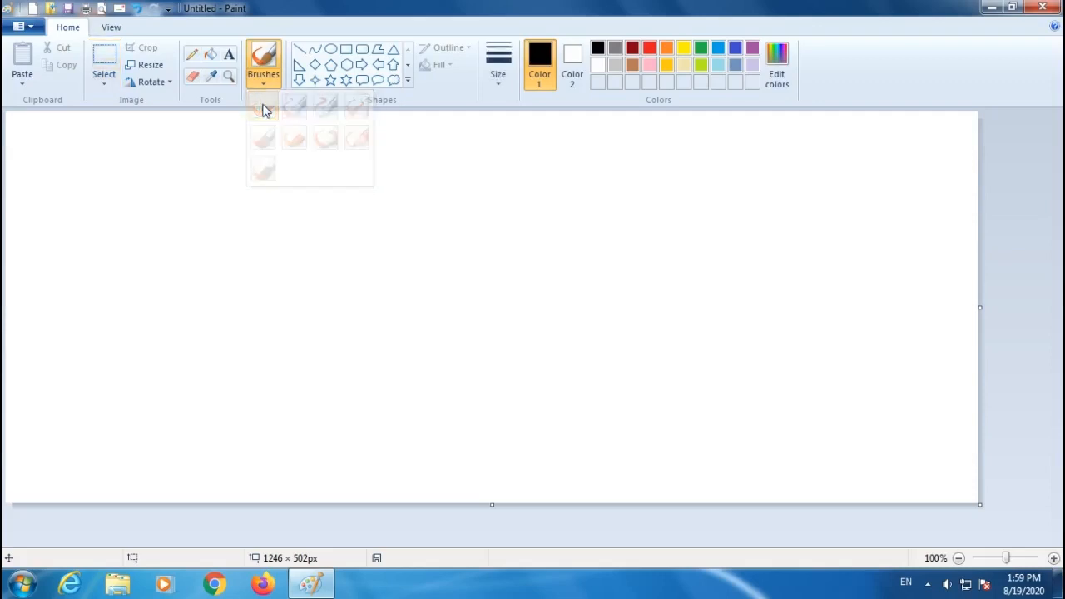
left_click(650, 49)
mouse_move(136, 268)
left_mouse_down()
mouse_move(154, 231)
mouse_move(280, 243)
mouse_move(608, 240)
left_mouse_up()
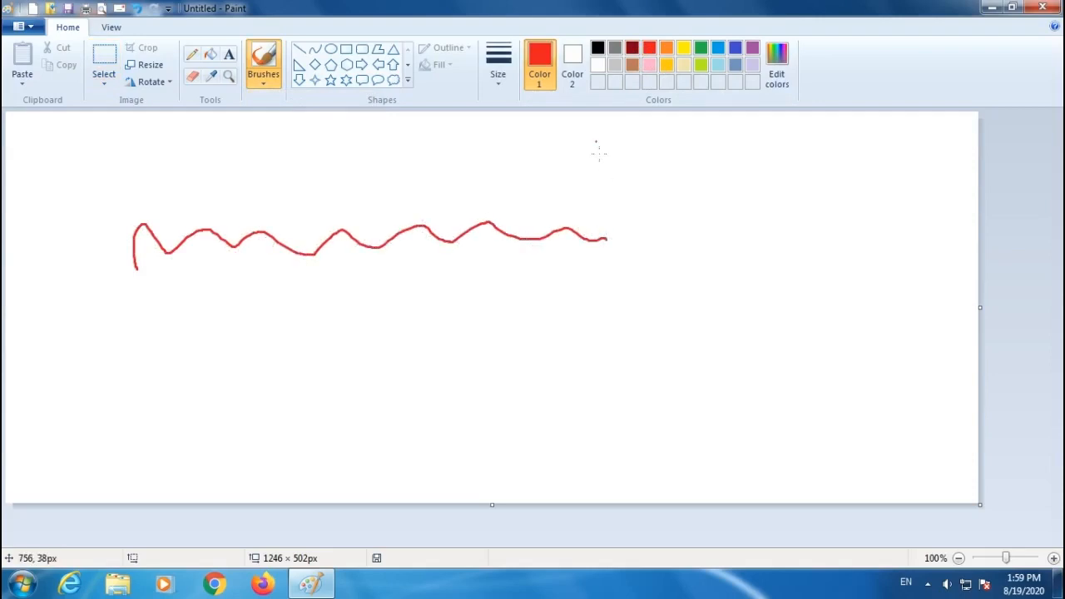
Set Color 2 to green and paint one more red wavy line and one green wavy line below.
left_click(572, 65)
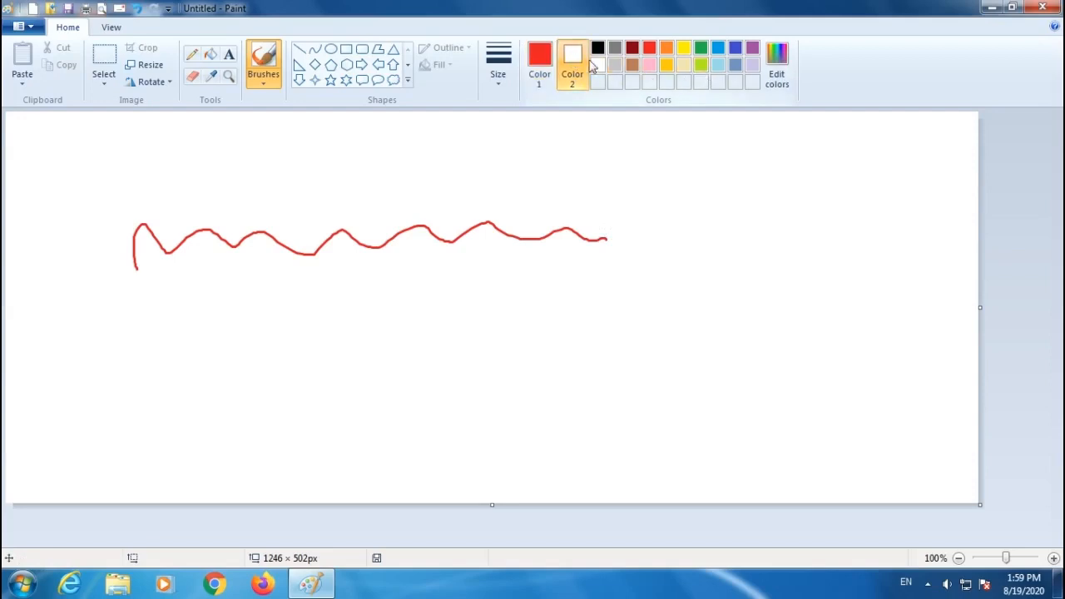
left_click(704, 50)
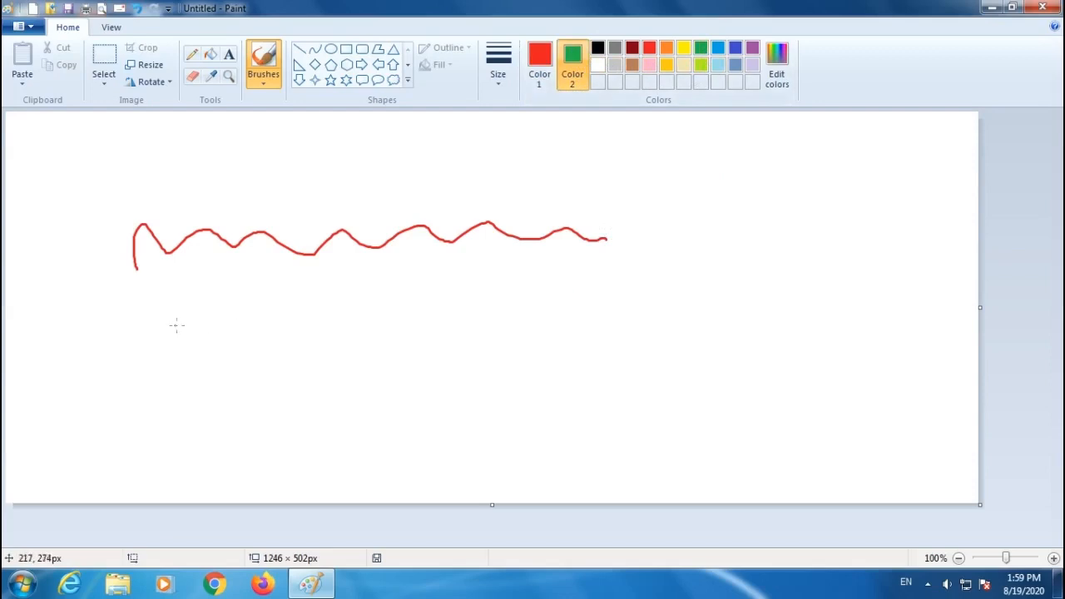
mouse_move(129, 300)
left_mouse_down()
mouse_move(334, 312)
mouse_move(547, 295)
left_mouse_up()
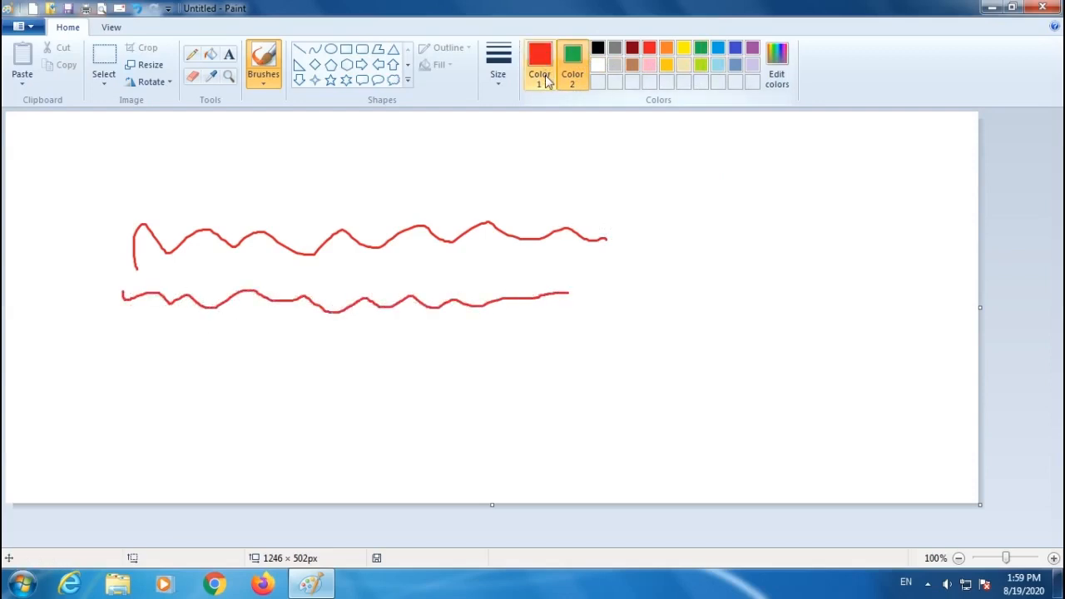
mouse_move(639, 322)
left_mouse_down()
mouse_move(571, 350)
mouse_move(457, 359)
mouse_move(379, 349)
mouse_move(255, 368)
mouse_move(153, 355)
left_mouse_up()
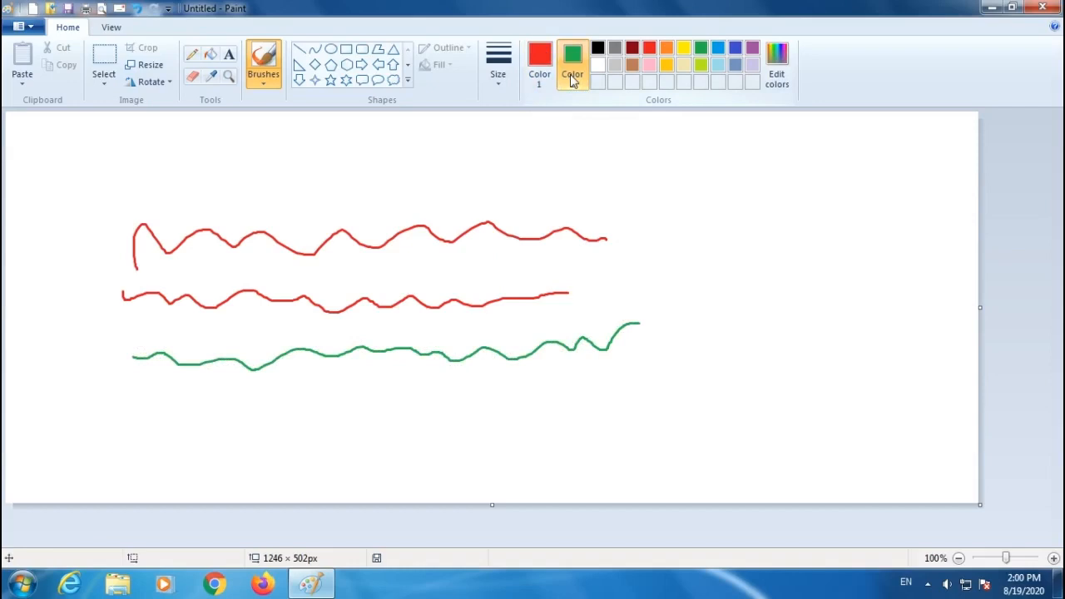
Paint several more red and green freehand lines around the canvas with the brush.
mouse_move(599, 207)
left_mouse_down()
mouse_move(276, 198)
mouse_move(135, 174)
left_mouse_up()
mouse_move(51, 149)
left_mouse_down()
mouse_move(178, 170)
mouse_move(319, 152)
mouse_move(646, 157)
left_mouse_up()
mouse_move(706, 152)
left_mouse_down()
mouse_move(736, 278)
mouse_move(782, 381)
mouse_move(771, 431)
mouse_move(741, 436)
left_mouse_up()
mouse_move(730, 387)
left_mouse_down()
mouse_move(605, 423)
mouse_move(321, 443)
mouse_move(159, 419)
left_mouse_up()
mouse_move(74, 397)
left_mouse_down()
mouse_move(513, 391)
mouse_move(626, 367)
mouse_move(671, 337)
mouse_move(605, 285)
mouse_move(87, 281)
left_mouse_up()
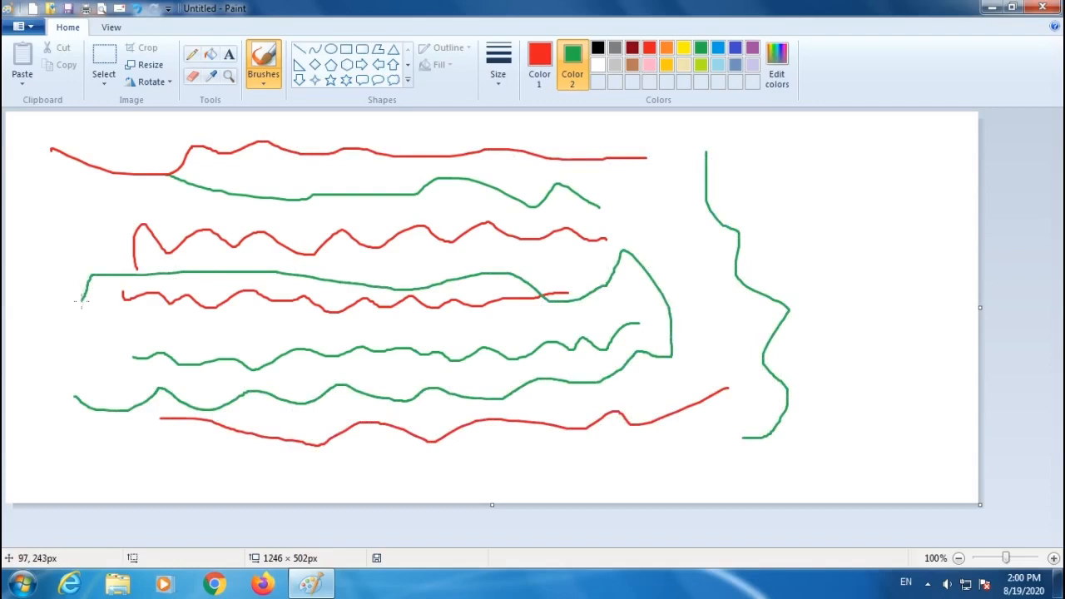
Clear the whole canvas, then draw a circle about 113 × 115 px near the top-left corner with the Oval shape.
key("ctrl+a")
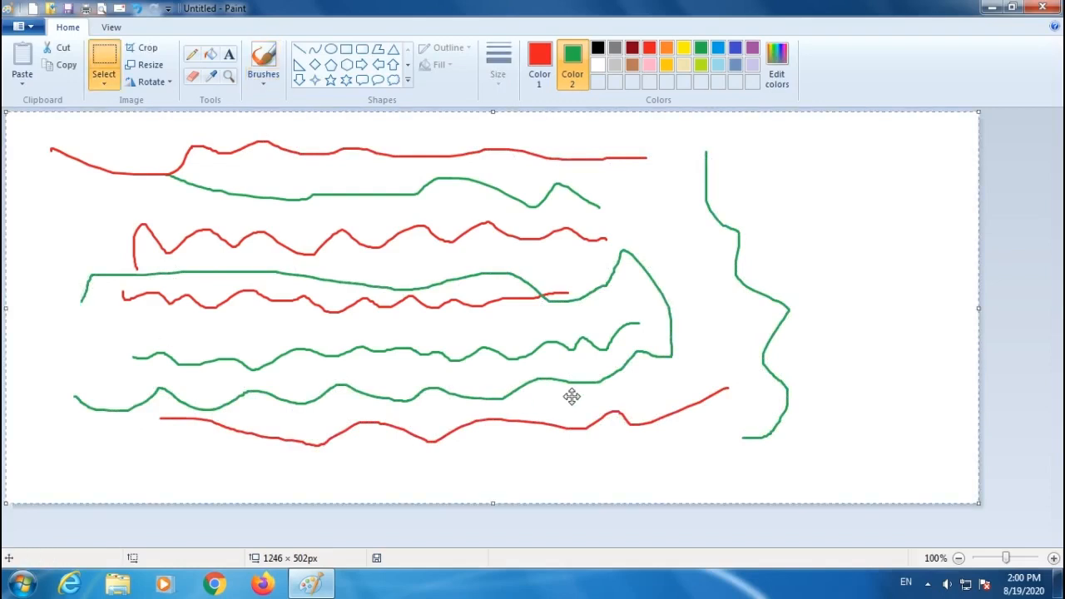
key("Delete")
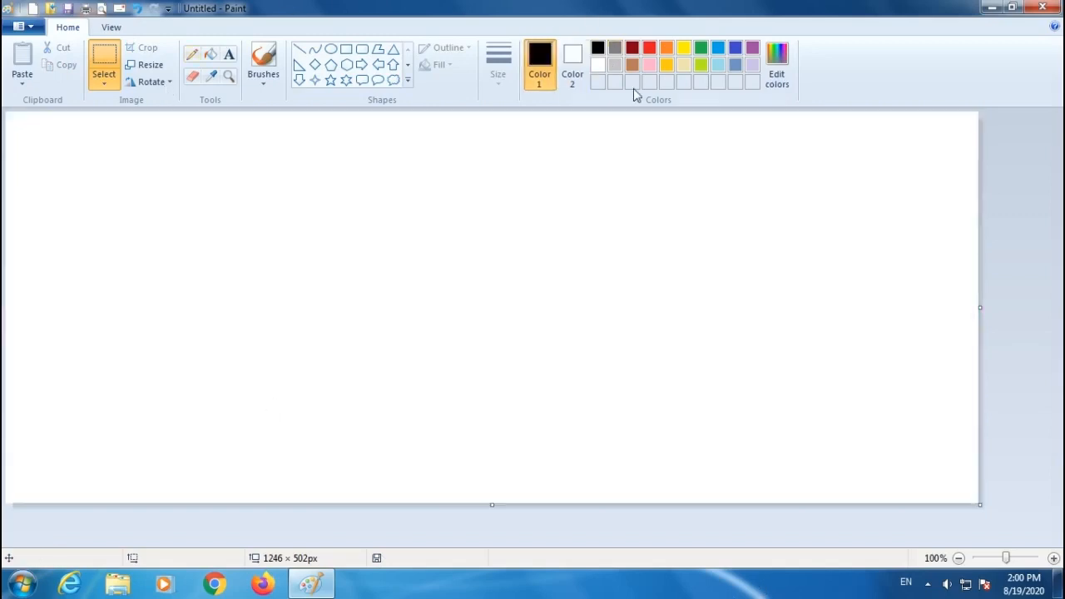
left_click(330, 49)
left_click_drag(56, 149, 146, 241)
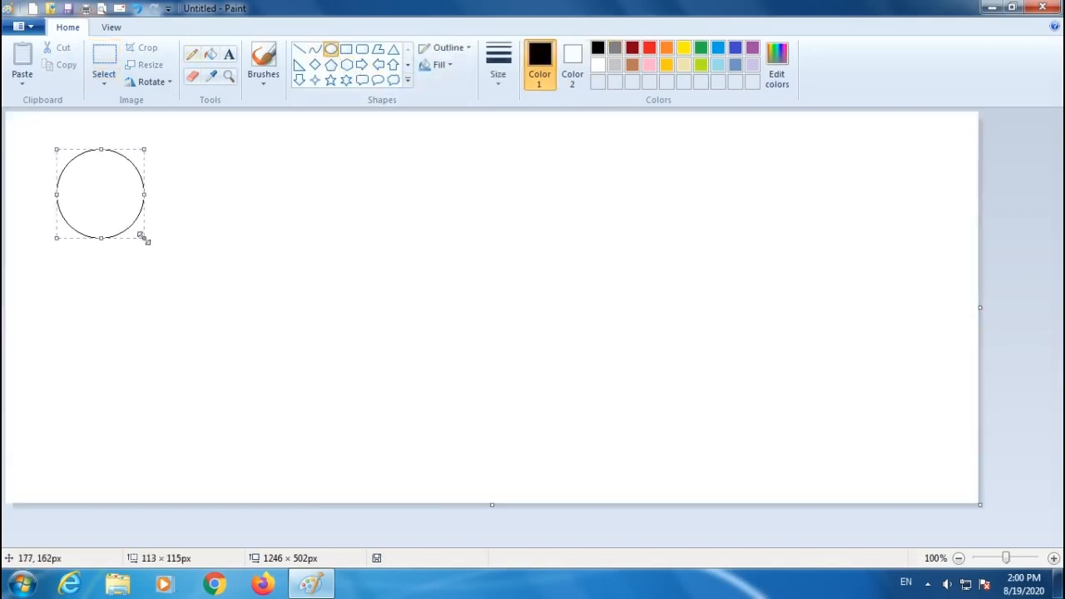
Select a rectangular area around the circle and turn on Transparent selection.
left_click(104, 60)
left_click_drag(42, 136, 166, 263)
left_click(103, 83)
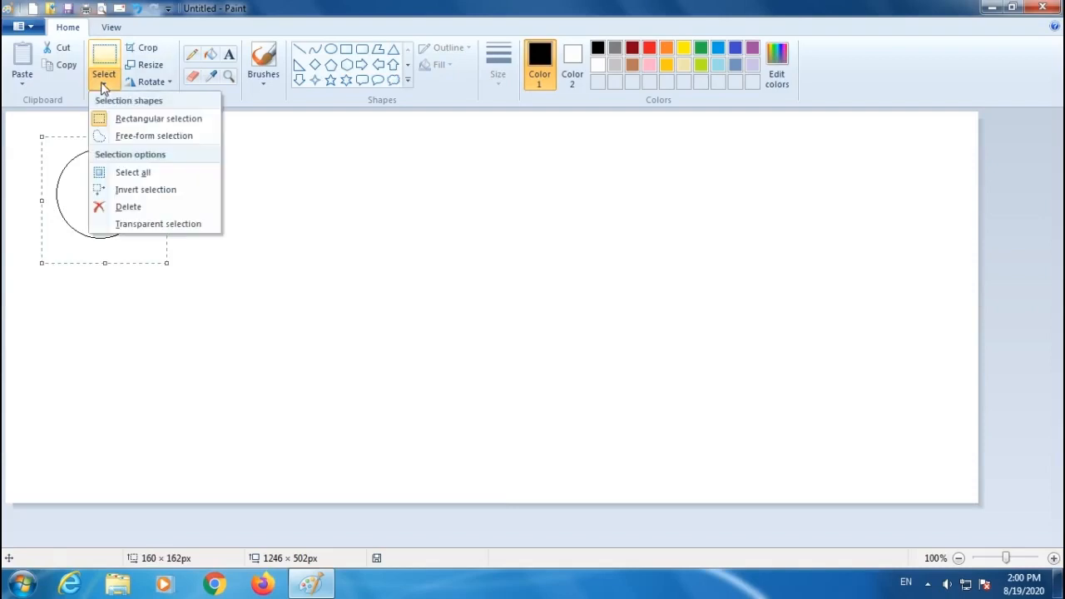
left_click(191, 225)
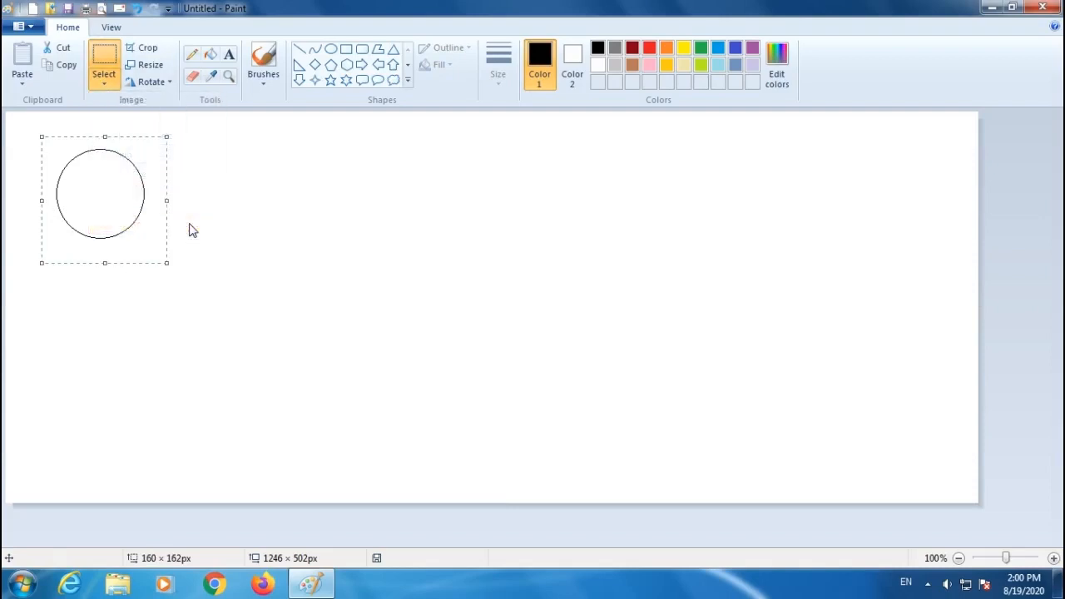
Drag the selected circle around the canvas to stamp a trail of repeated circles across it.
left_click(108, 85)
left_click(371, 243)
mouse_move(120, 189)
left_mouse_down()
mouse_move(887, 159)
mouse_move(921, 174)
mouse_move(925, 209)
mouse_move(865, 261)
mouse_move(698, 281)
mouse_move(121, 303)
mouse_move(92, 325)
mouse_move(83, 365)
mouse_move(111, 399)
mouse_move(179, 414)
mouse_move(862, 429)
mouse_move(886, 419)
mouse_move(908, 375)
mouse_move(866, 354)
mouse_move(166, 370)
mouse_move(121, 356)
mouse_move(97, 286)
mouse_move(304, 253)
mouse_move(559, 252)
mouse_move(773, 224)
mouse_move(874, 203)
mouse_move(900, 183)
mouse_move(890, 150)
mouse_move(38, 138)
mouse_move(18, 168)
mouse_move(13, 468)
mouse_move(929, 477)
mouse_move(954, 454)
mouse_move(933, 129)
mouse_move(938, 156)
mouse_move(658, 321)
mouse_move(320, 312)
mouse_move(66, 249)
mouse_move(48, 292)
mouse_move(68, 445)
mouse_move(775, 445)
left_mouse_up()
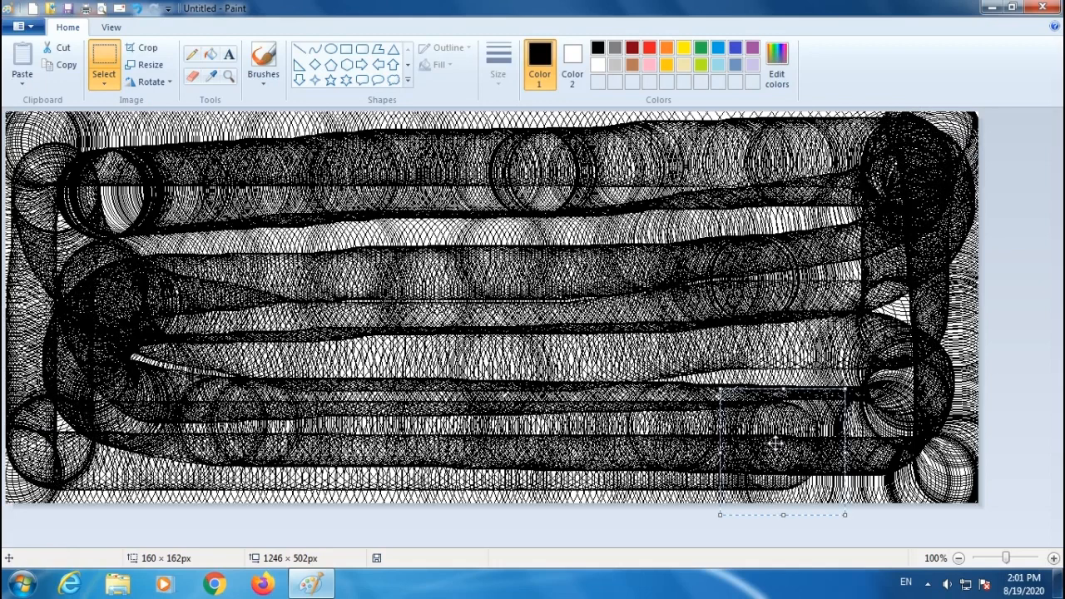